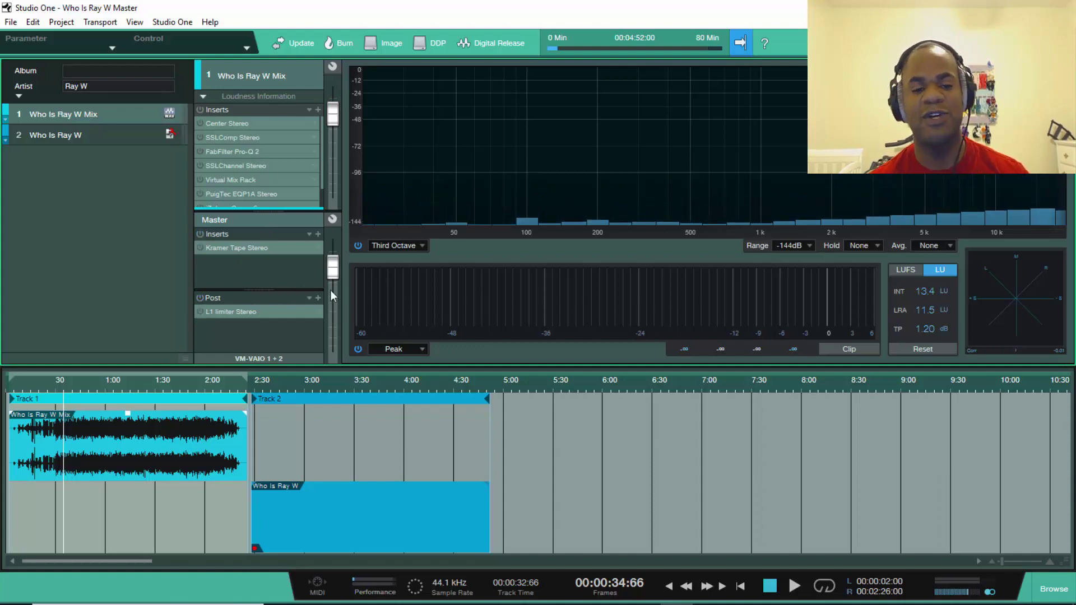
# Show the loudness information of Who Is Ray W Mix and briefly play the mix from about 0:34 with the master inserts off
pyautogui.click(199, 234)
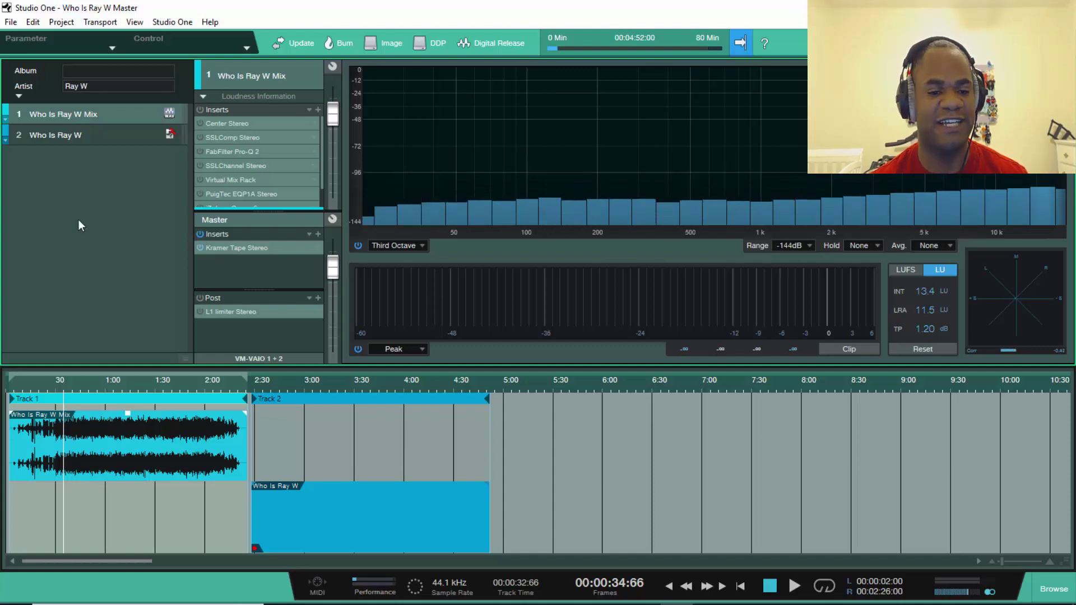
pyautogui.click(201, 235)
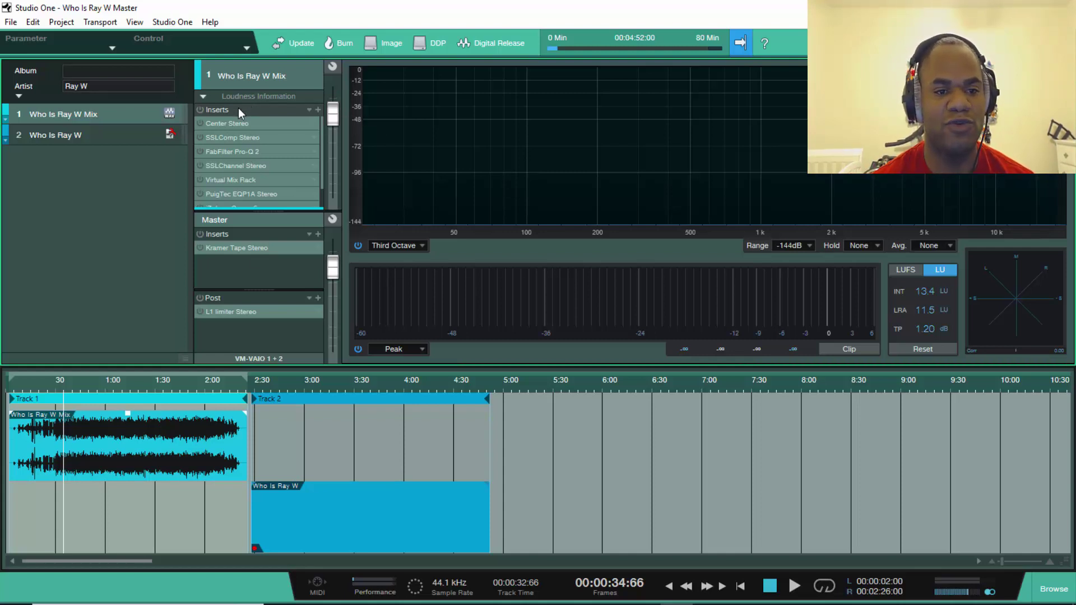
pyautogui.click(203, 96)
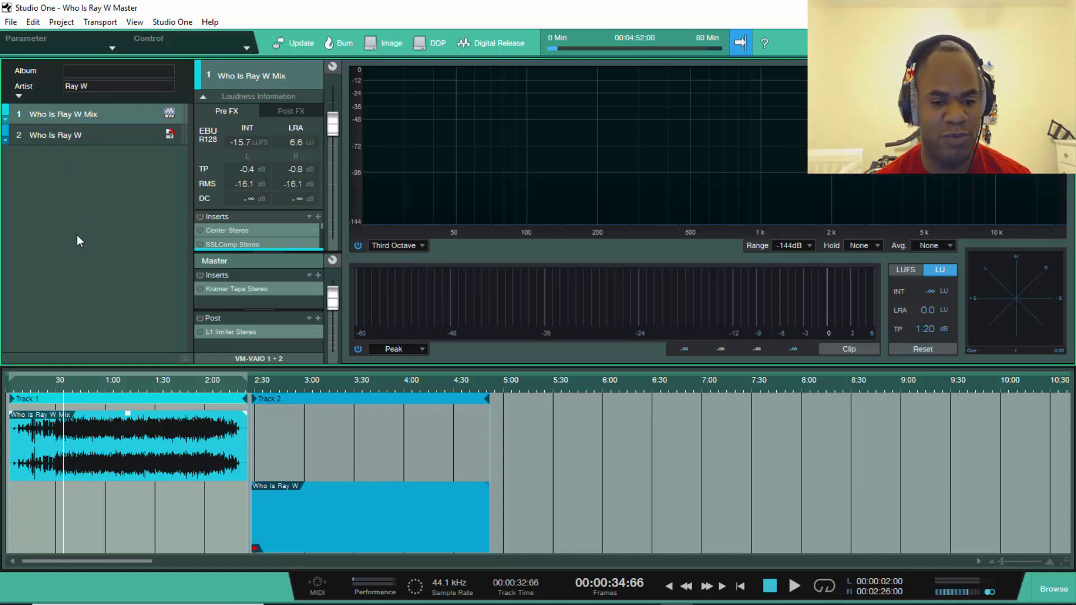
pyautogui.press('space')
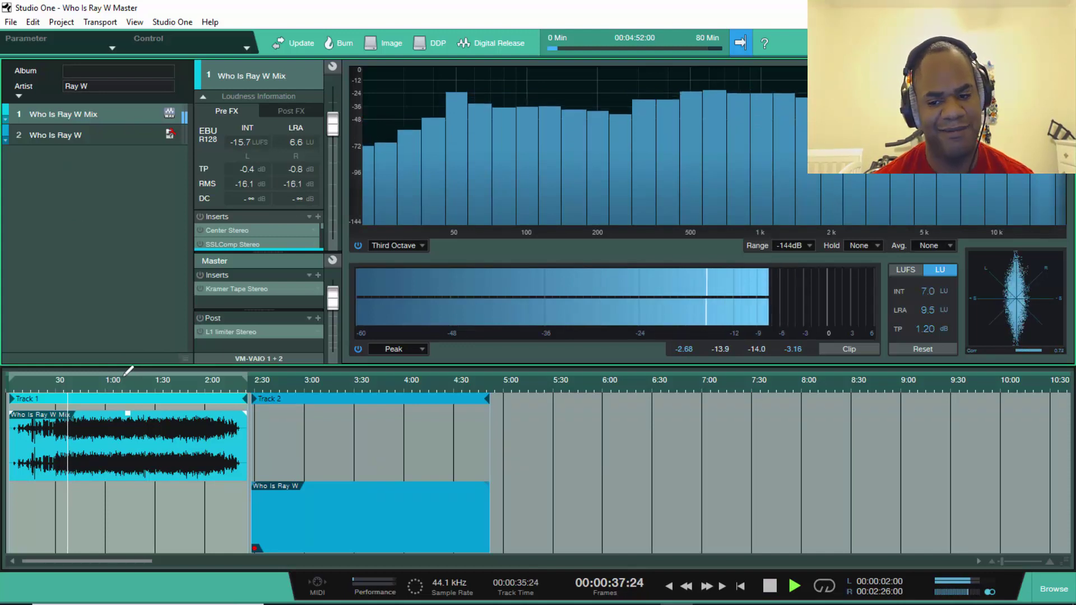
pyautogui.press('space')
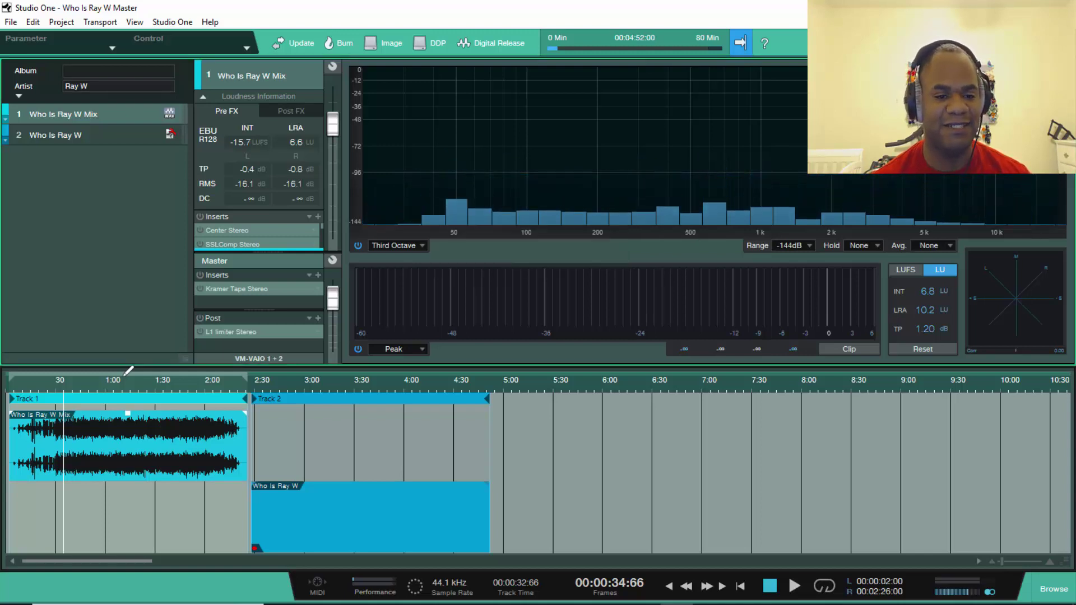
# Compare the Pre FX and Post FX loudness information of Who Is Ray W Mix
pyautogui.click(297, 111)
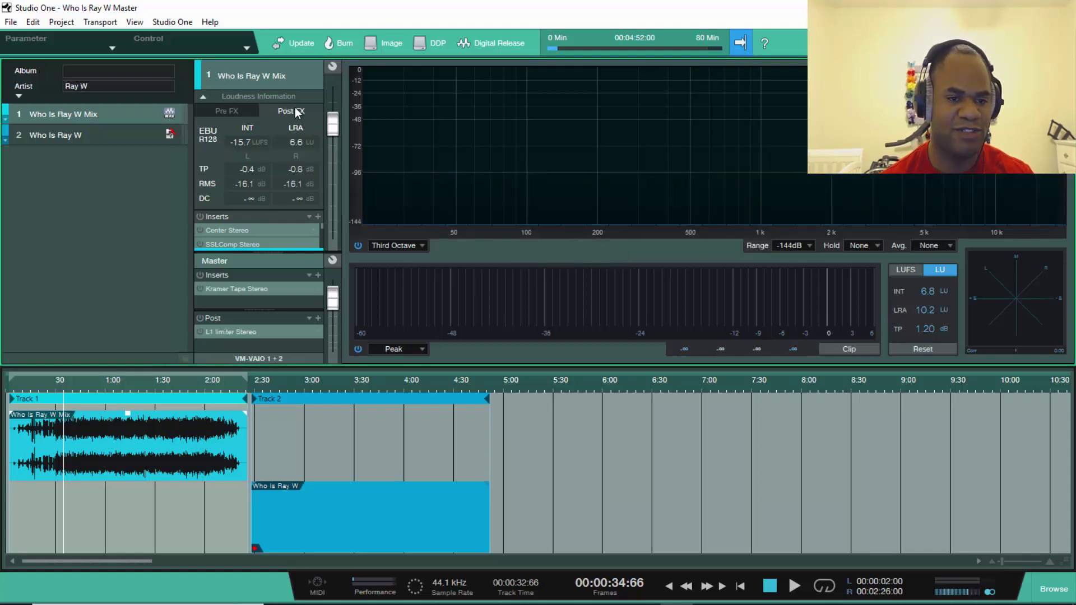
pyautogui.click(235, 111)
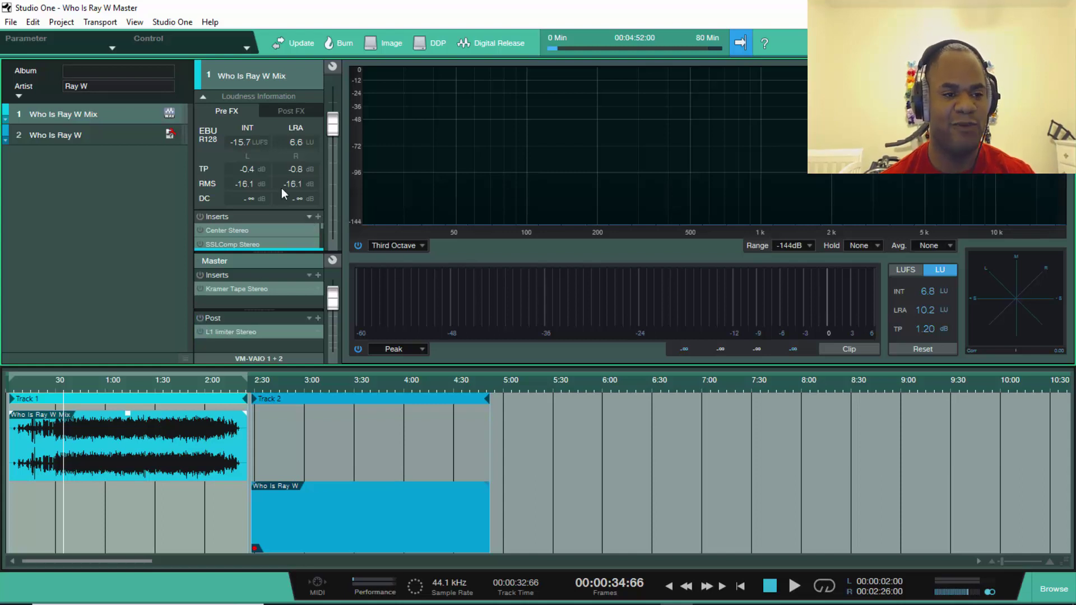
pyautogui.click(274, 115)
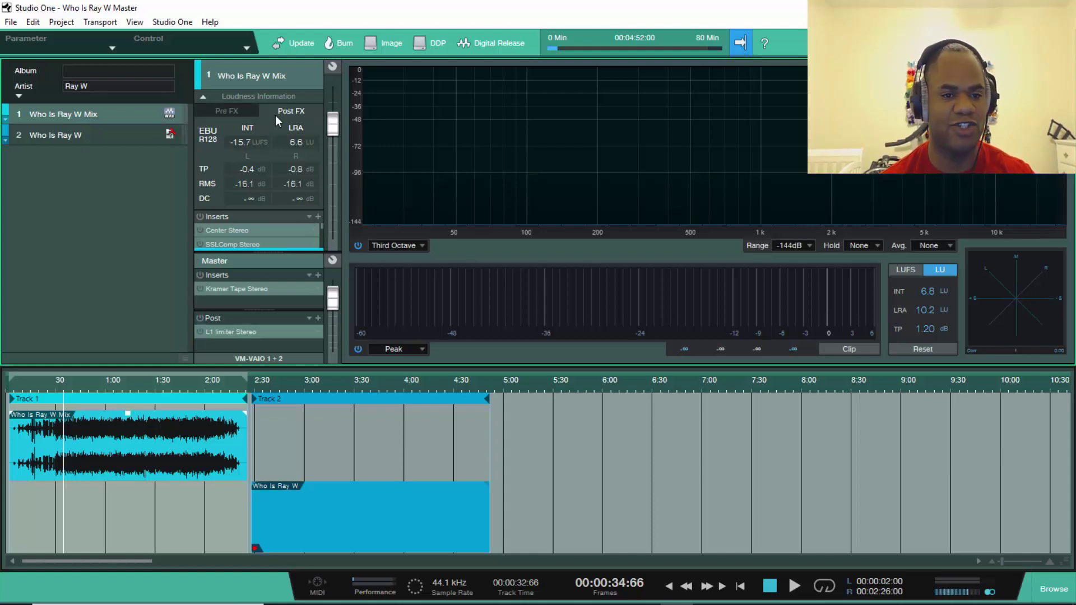
pyautogui.click(233, 121)
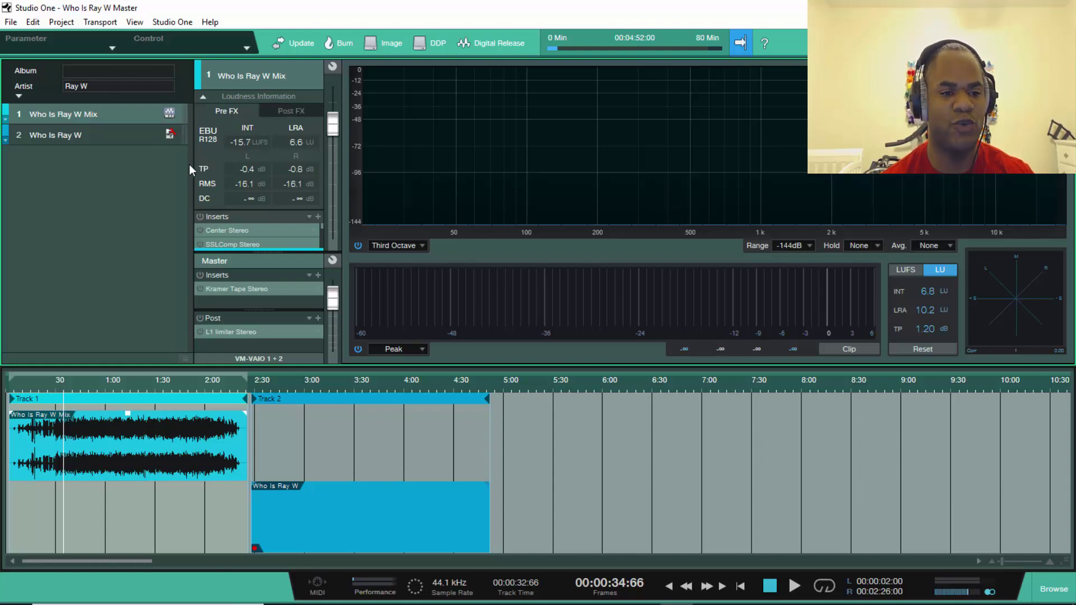
# Try to update the mastering file of track 2, Who Is Ray W, and cancel the update
pyautogui.click(64, 143)
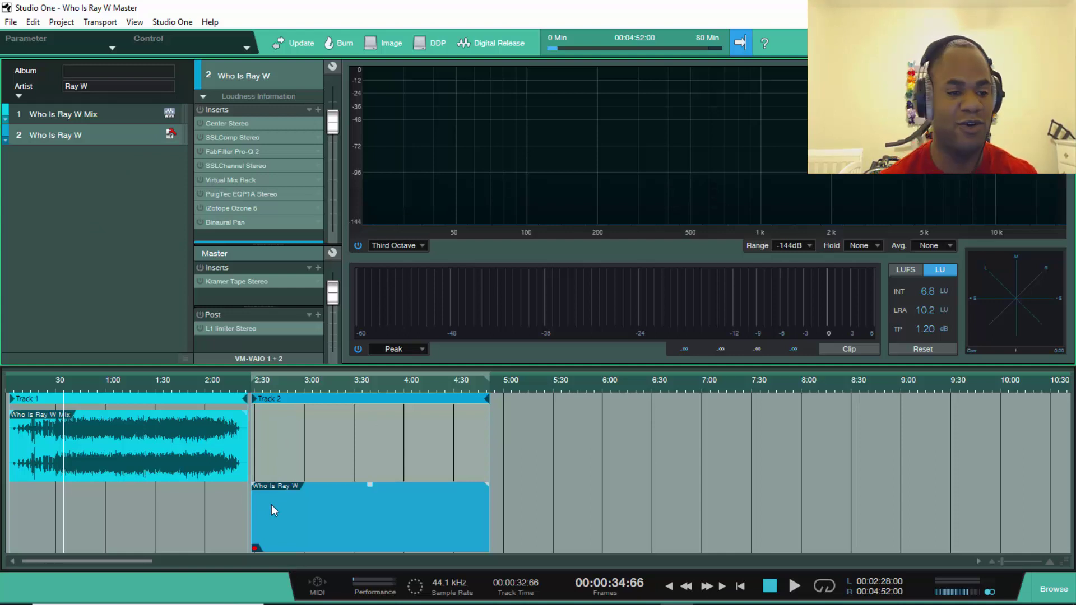
pyautogui.click(169, 132)
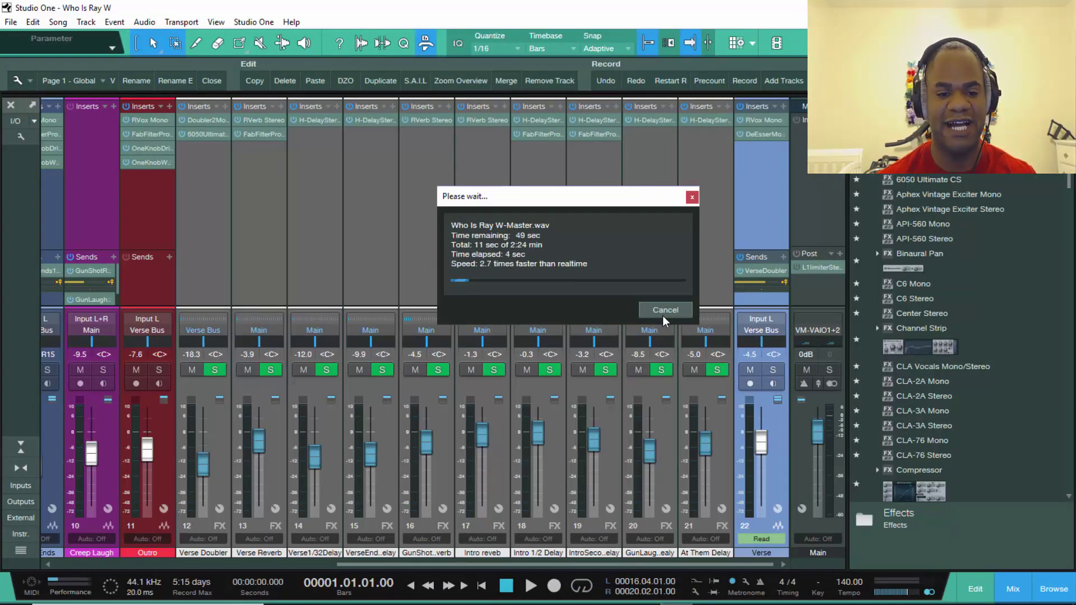
pyautogui.click(663, 315)
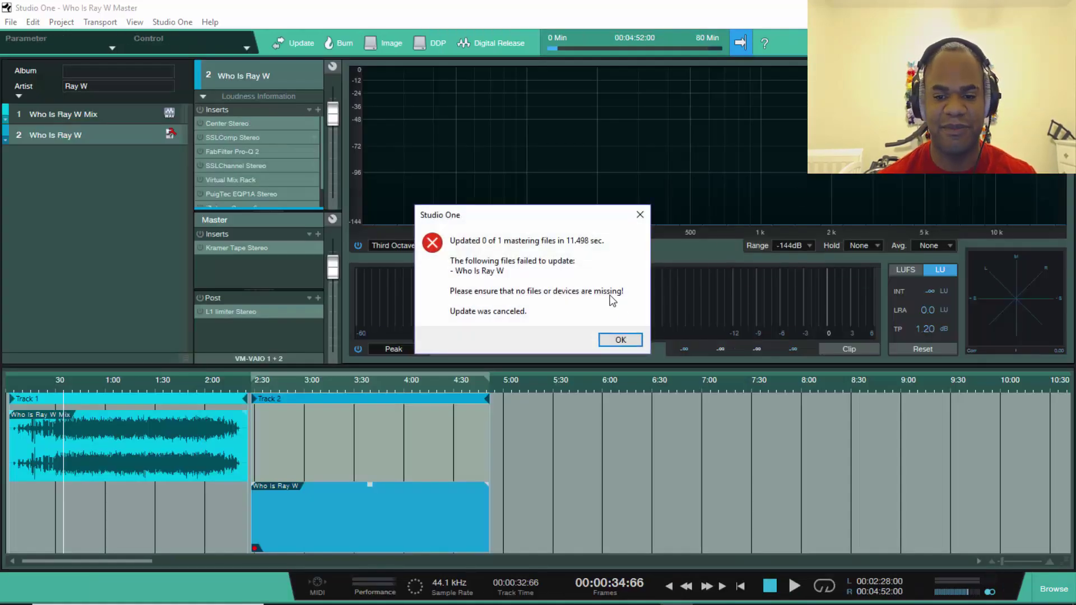
pyautogui.click(609, 343)
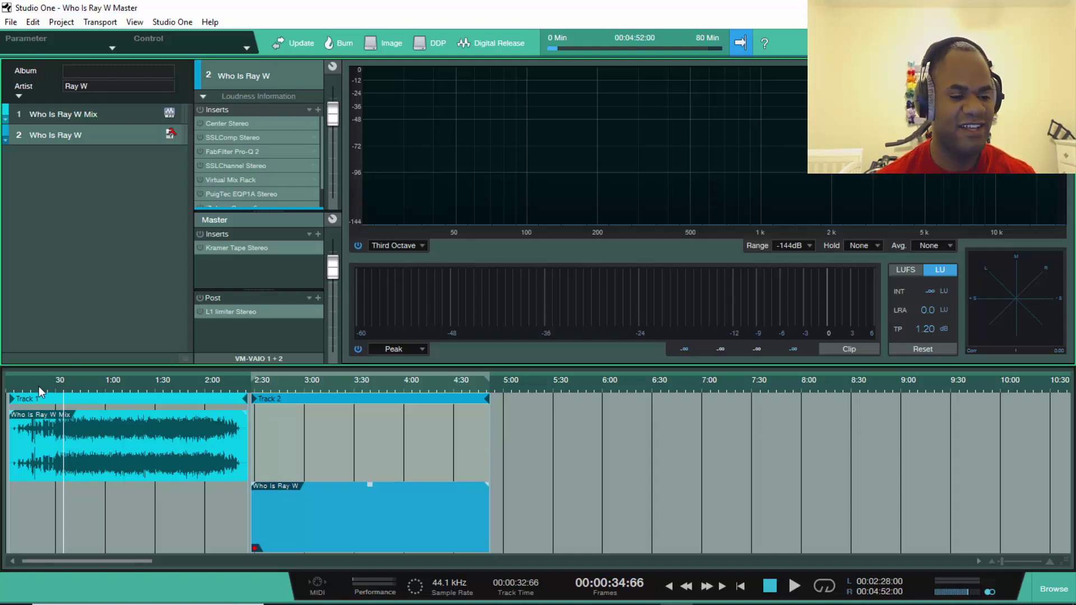
# Examine the Who Is Ray W Mix waveform on the timeline and compare the mix with the Who Is Ray W song entry
pyautogui.scroll(3, 34, 386)
pyautogui.scroll(3, 34, 386)
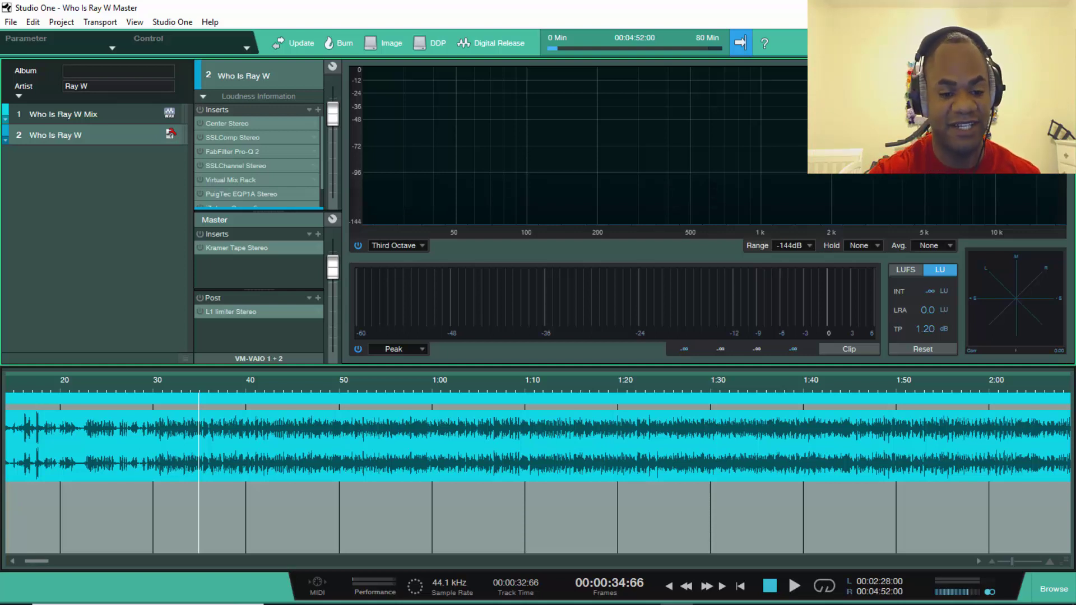
pyautogui.click(90, 115)
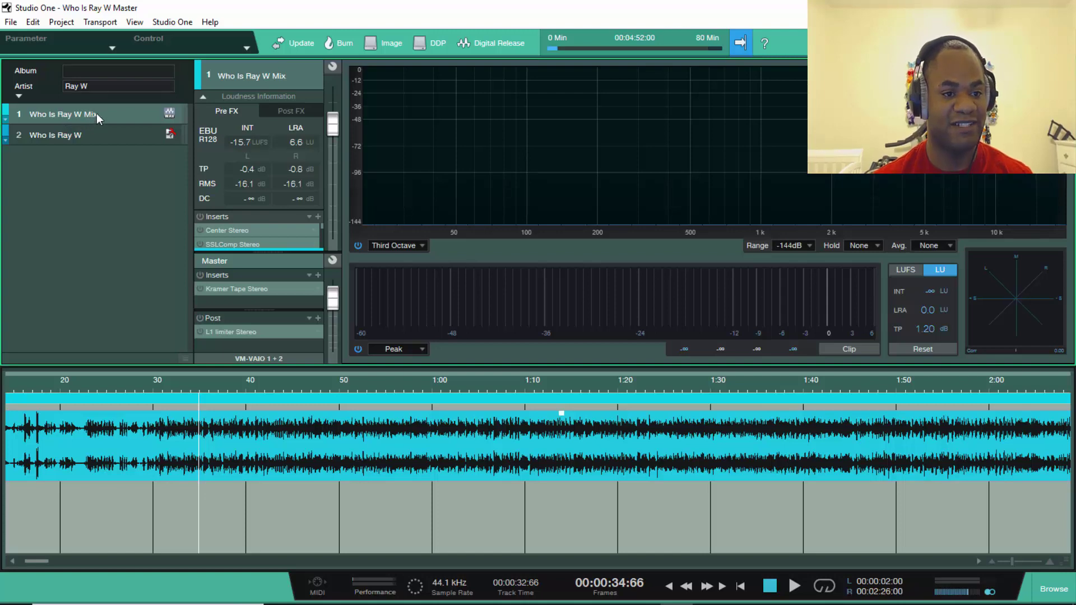
pyautogui.scroll(-5, 109, 386)
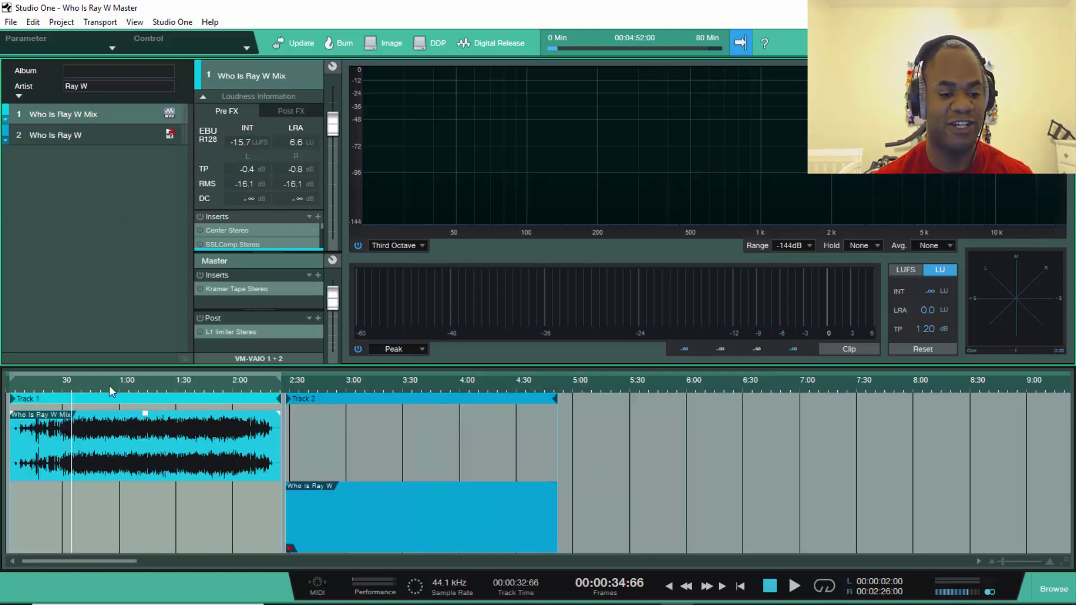
pyautogui.moveTo(352, 603)
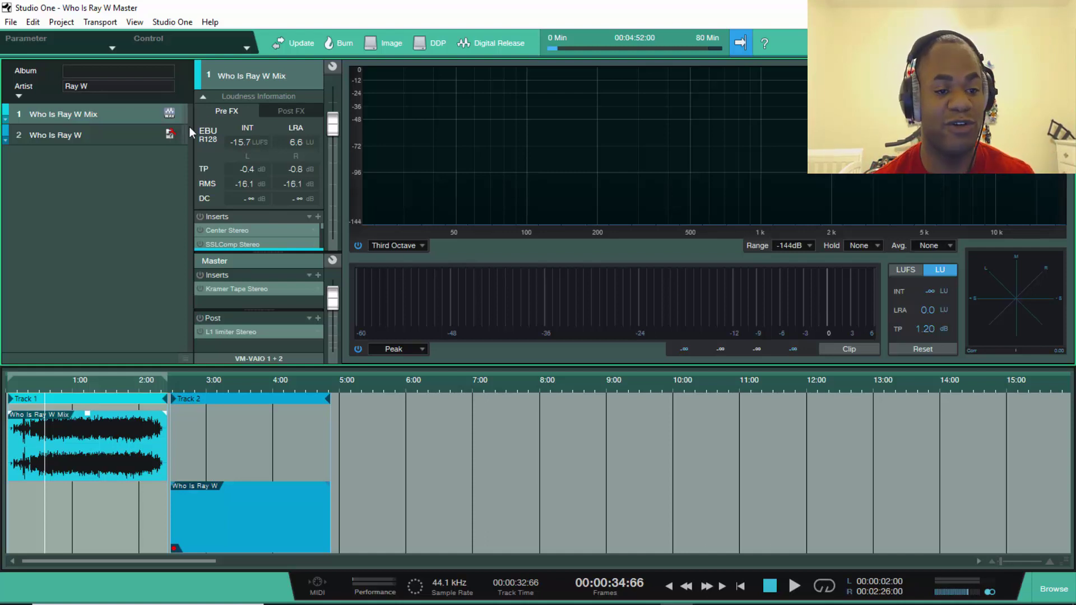
pyautogui.click(127, 134)
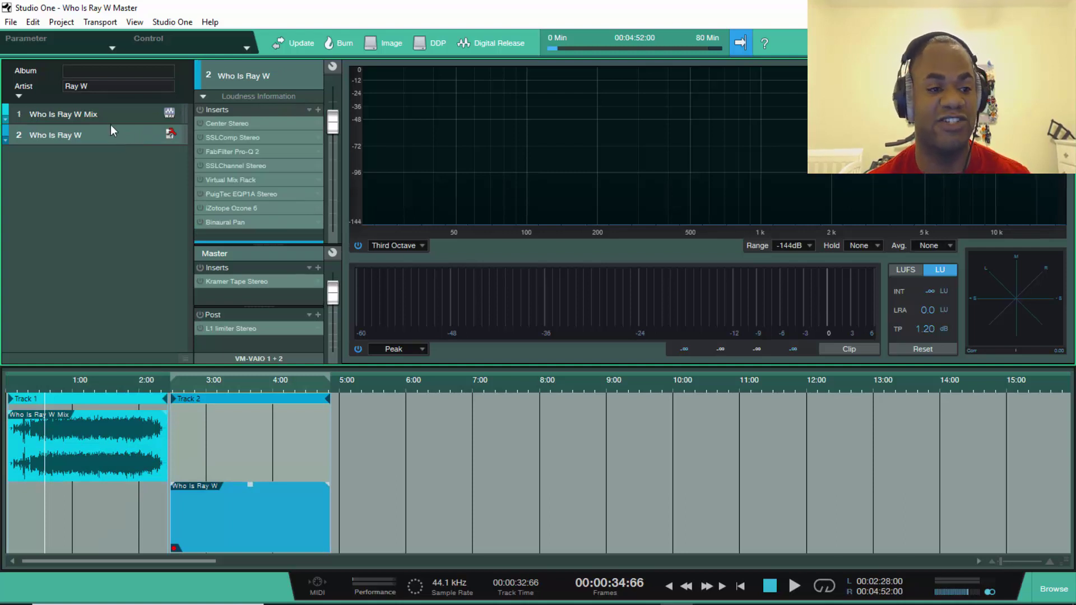
pyautogui.click(109, 116)
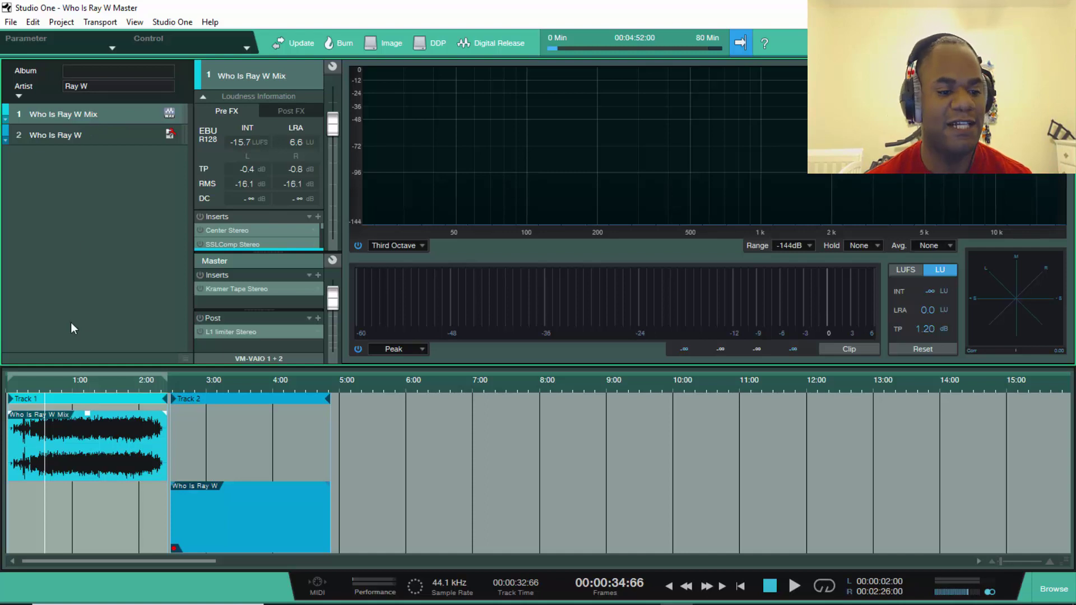
# Play Who Is Ray W Mix briefly from about 0:15, and listen to it from the beginning of the timeline to about 0:42
pyautogui.scroll(3, 20, 392)
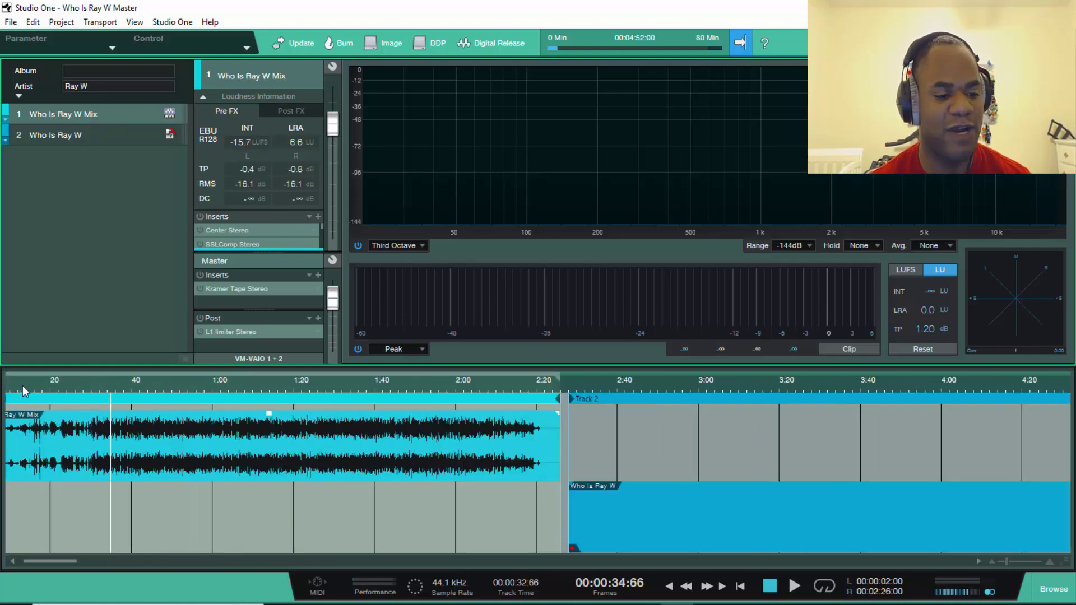
pyautogui.scroll(2, 23, 386)
pyautogui.click(35, 386)
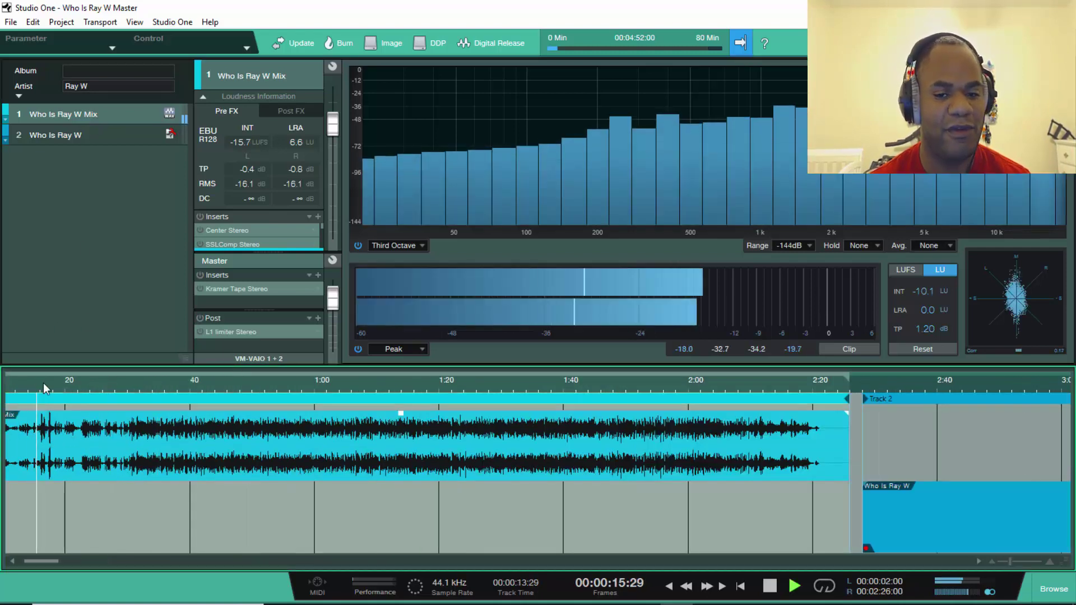
pyautogui.scroll(-6, 138, 385)
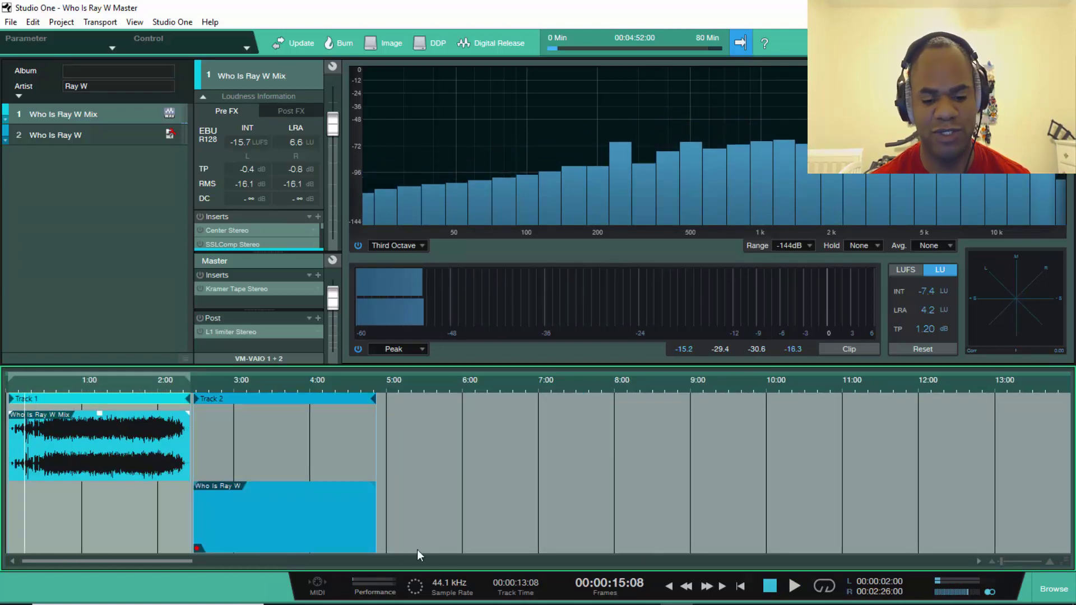
pyautogui.click(740, 586)
pyautogui.press('space')
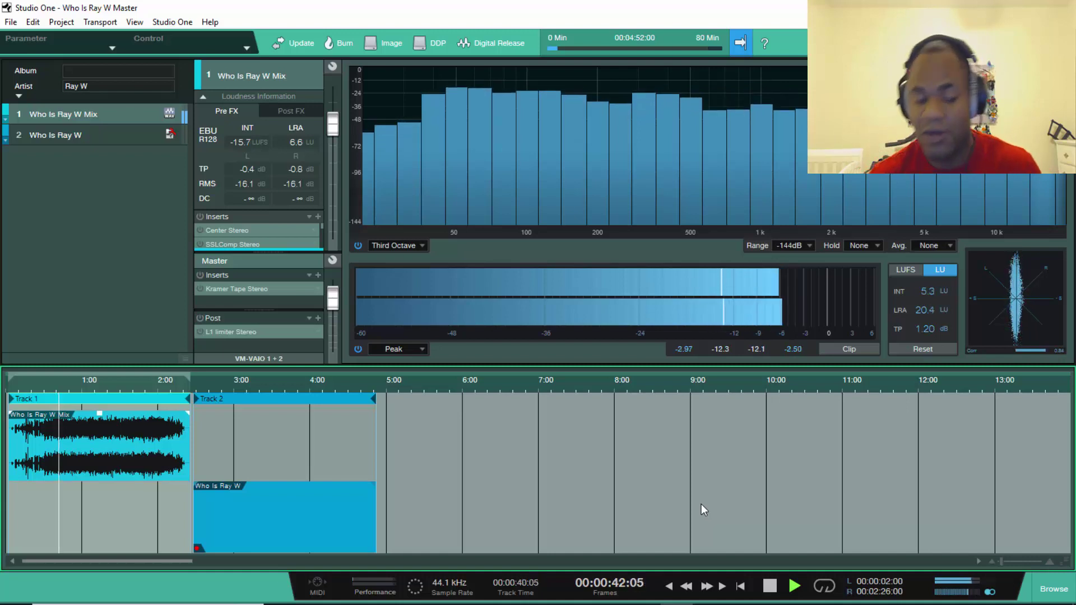
pyautogui.press('space')
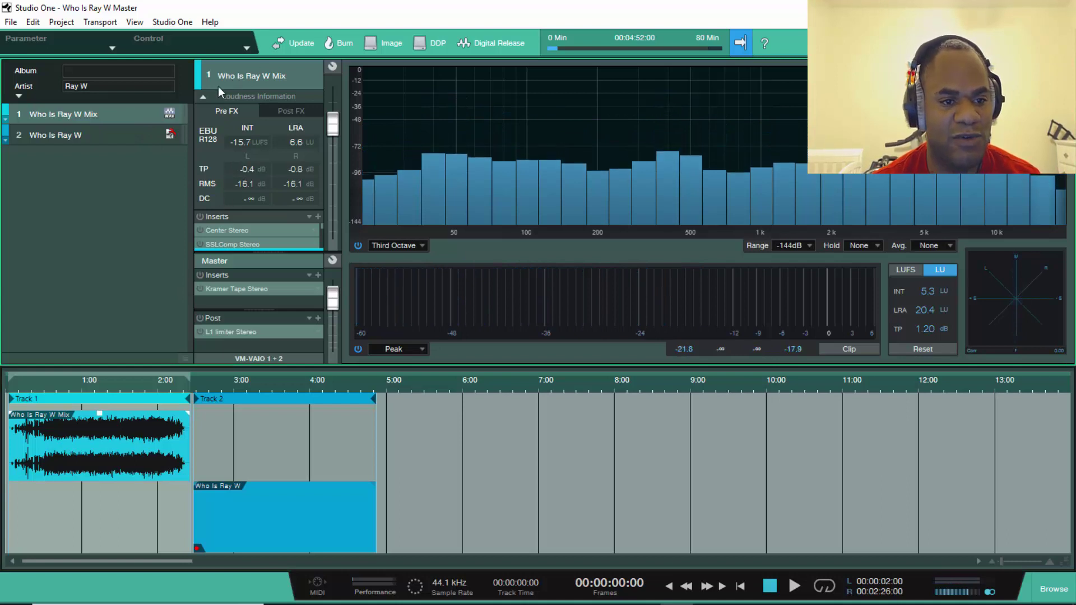
# Hide the loudness information, open the Center Stereo insert of Who Is Ray W Mix and activate it
pyautogui.click(202, 96)
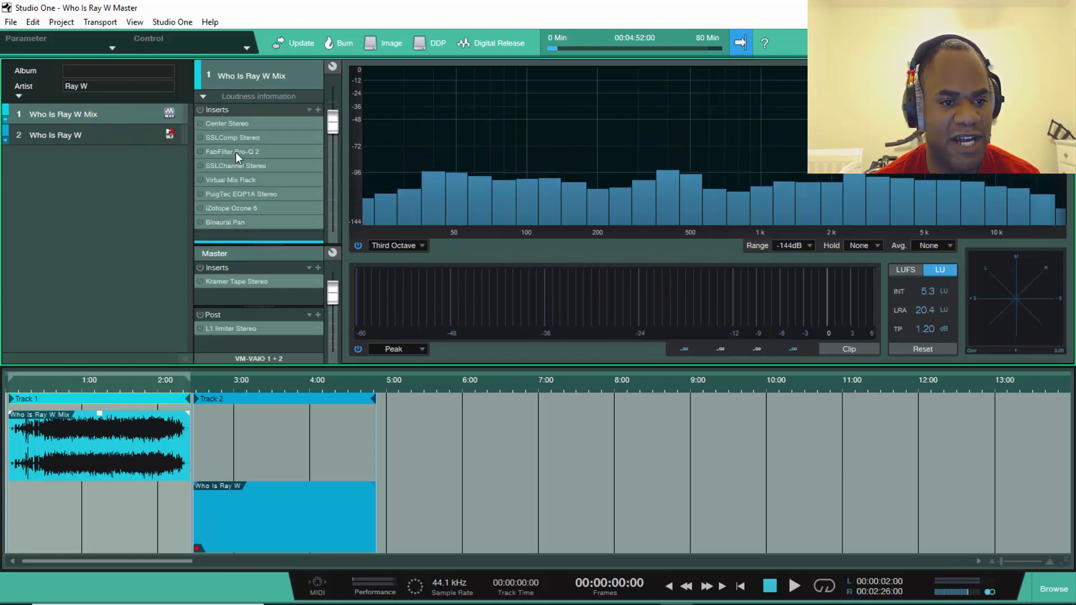
pyautogui.doubleClick(223, 124)
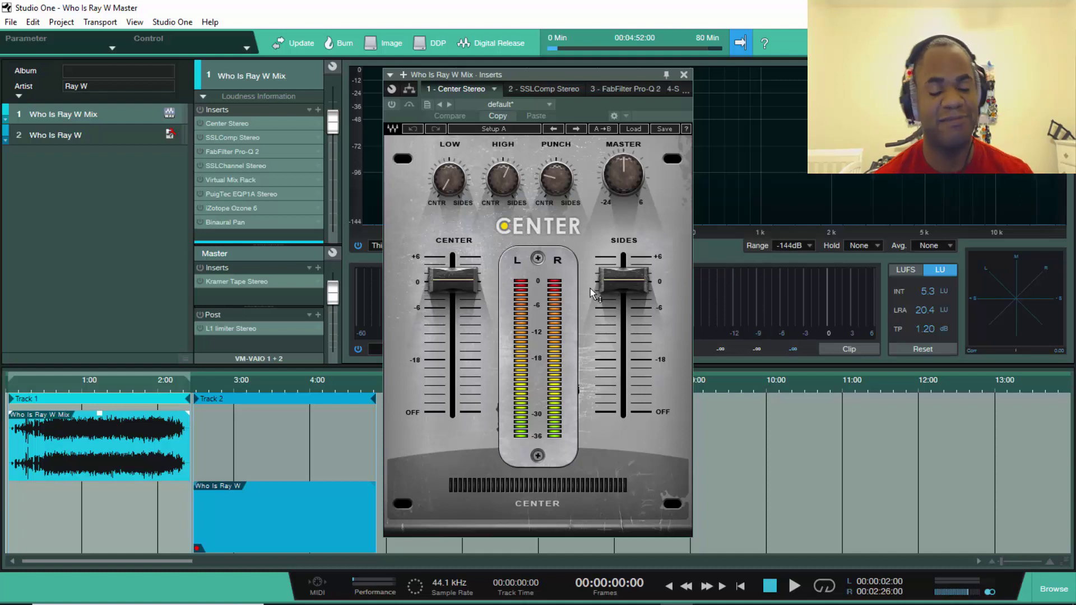
pyautogui.moveTo(590, 288)
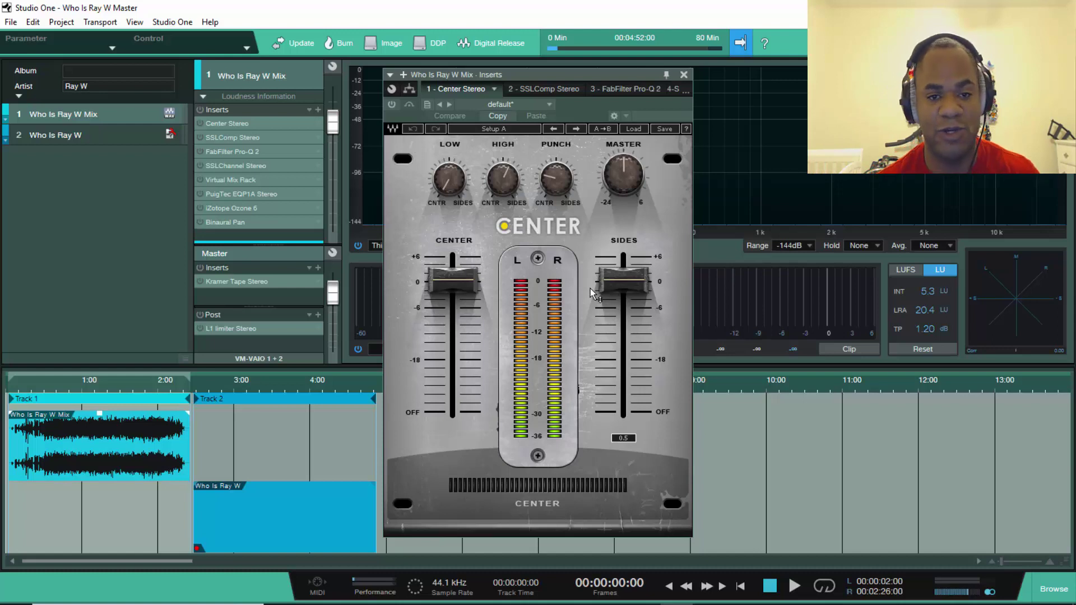
pyautogui.click(392, 104)
pyautogui.press('space')
pyautogui.press('space')
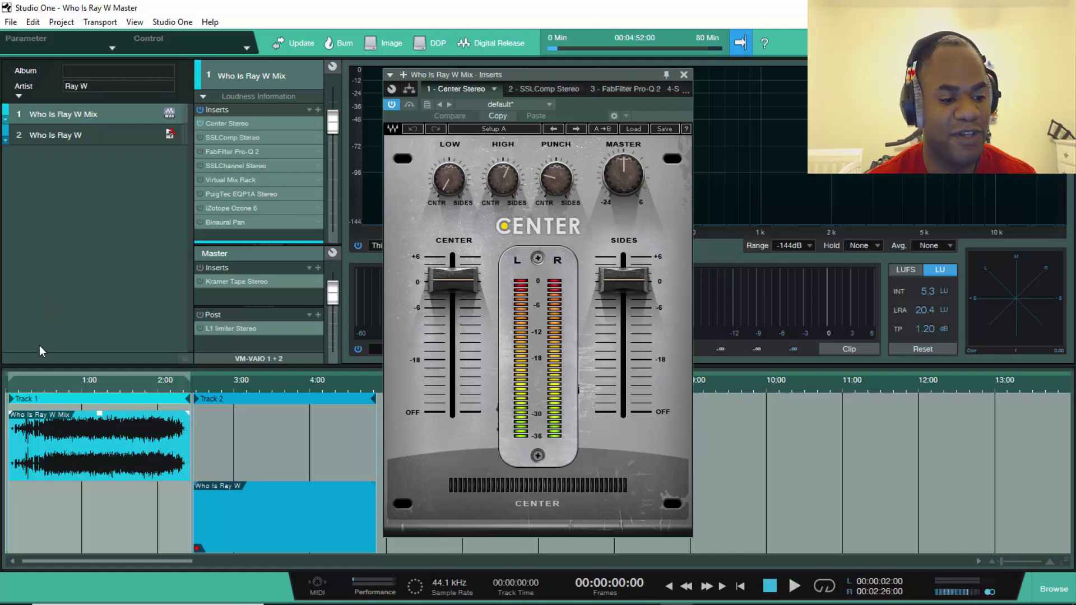
# Play the mix from about 0:36 with Center Stereo active and review the plug-in's Center, Sides, Low, High and Punch settings
pyautogui.scroll(3, 42, 373)
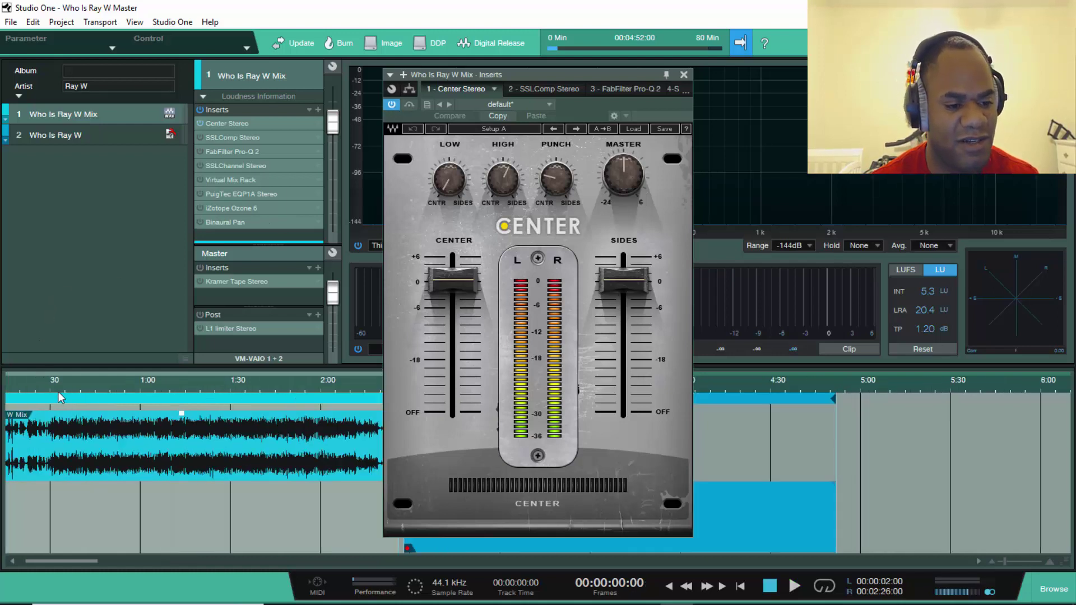
pyautogui.click(69, 397)
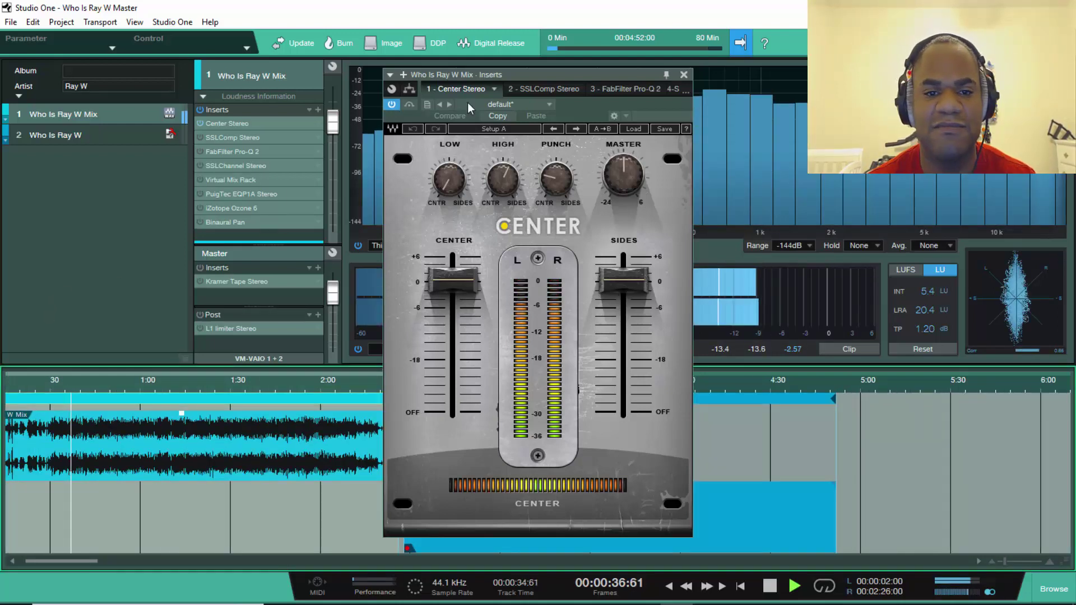
pyautogui.moveTo(449, 283)
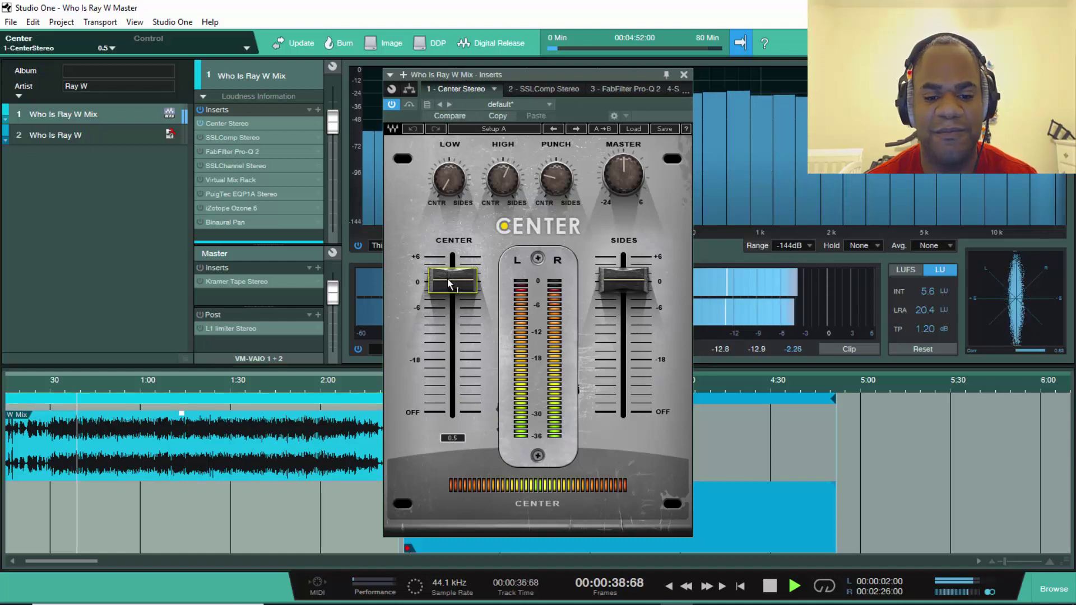
pyautogui.press('space')
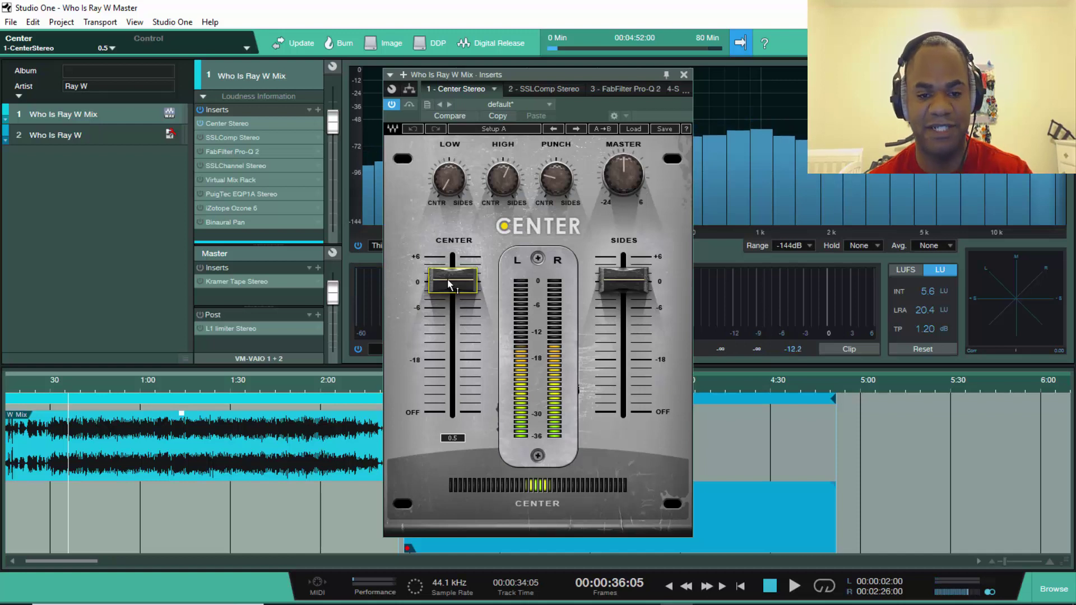
pyautogui.moveTo(449, 178)
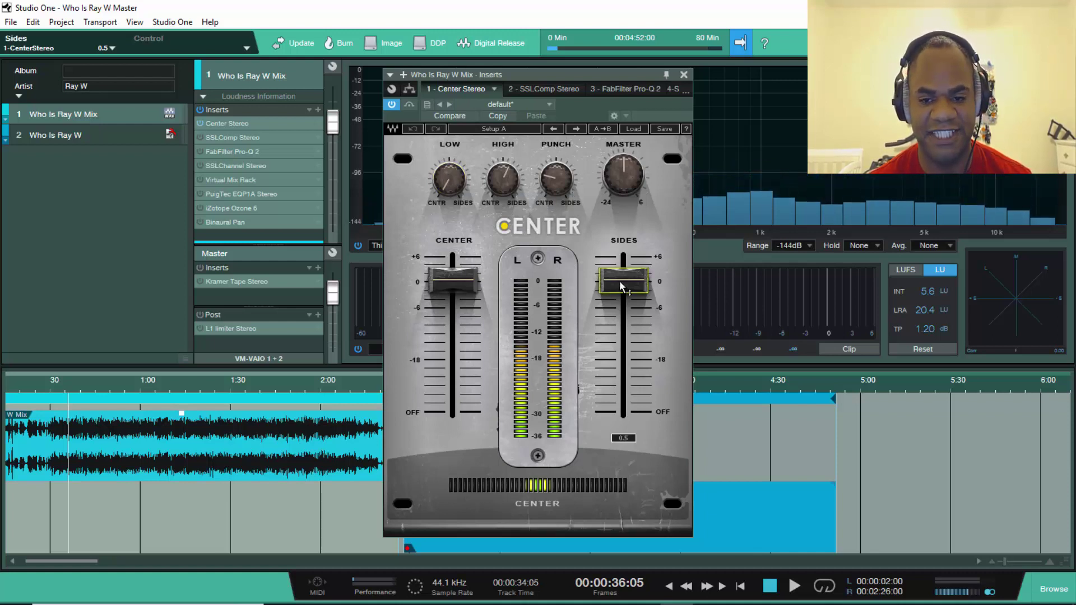
pyautogui.moveTo(556, 178)
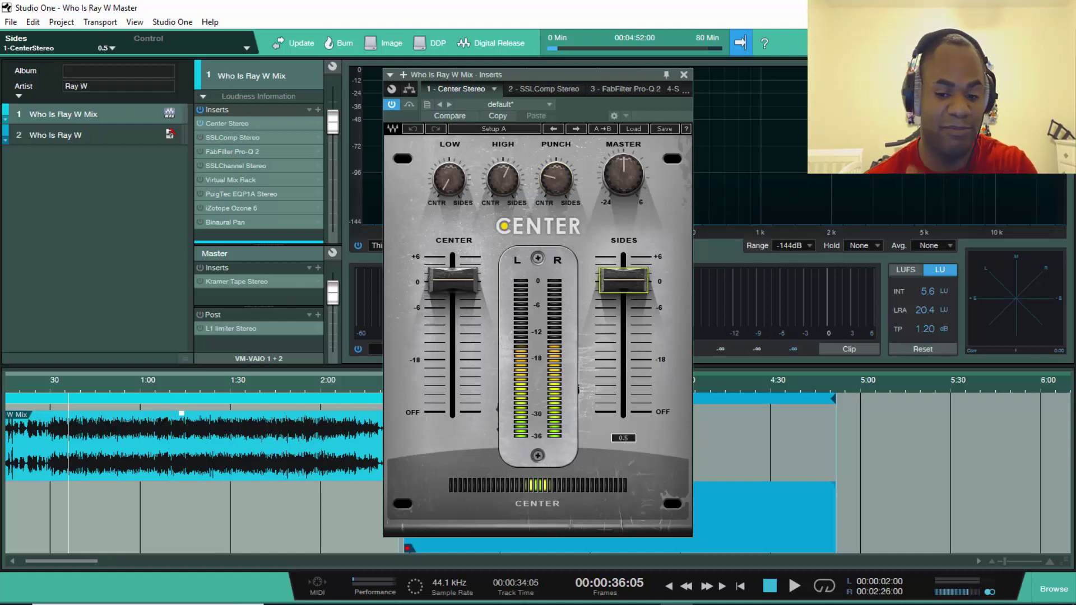
pyautogui.moveTo(509, 192)
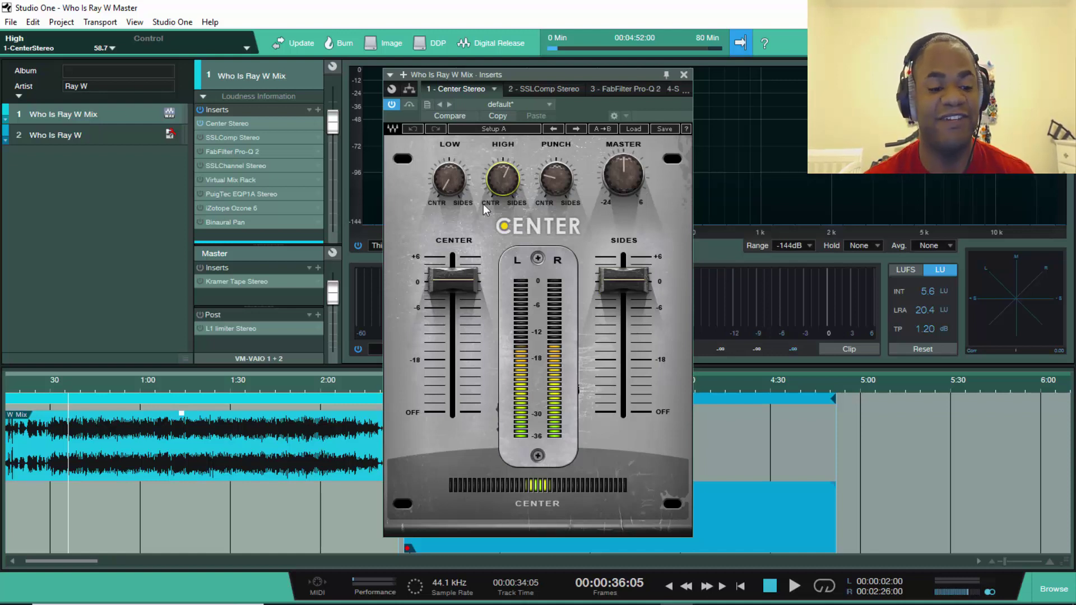
# Play Who Is Ray W Mix from about 0:36 and compare the sound with Center Stereo deactivated and reactivated
pyautogui.press('space')
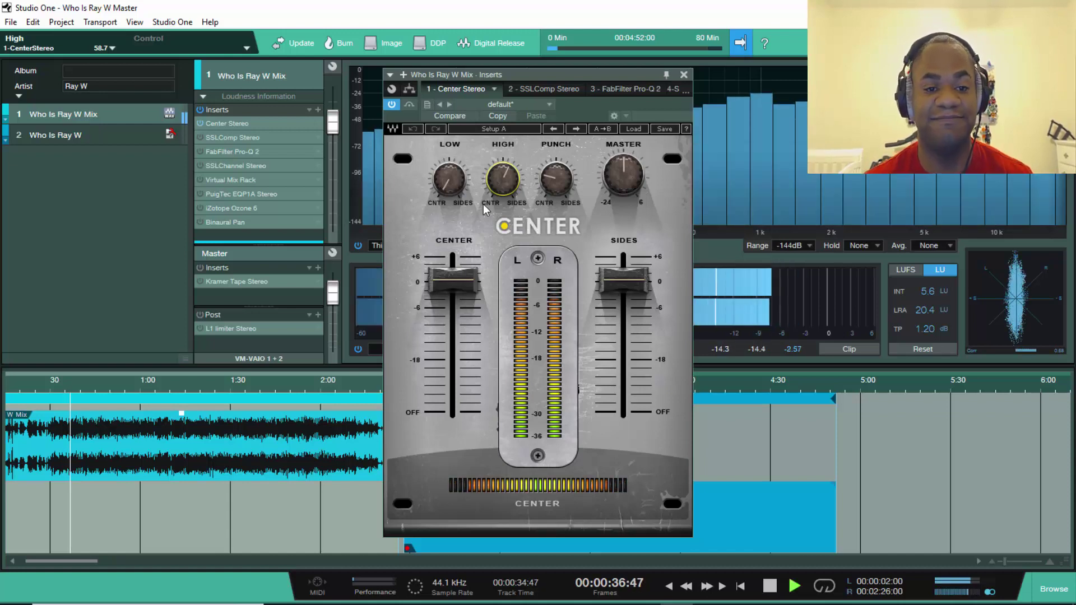
pyautogui.click(391, 106)
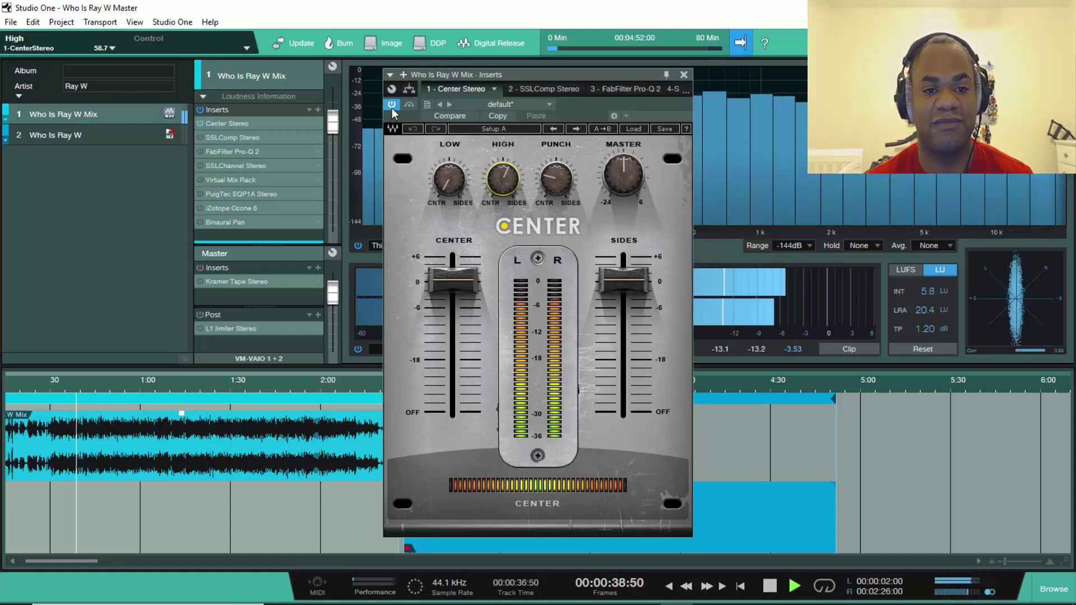
pyautogui.click(391, 105)
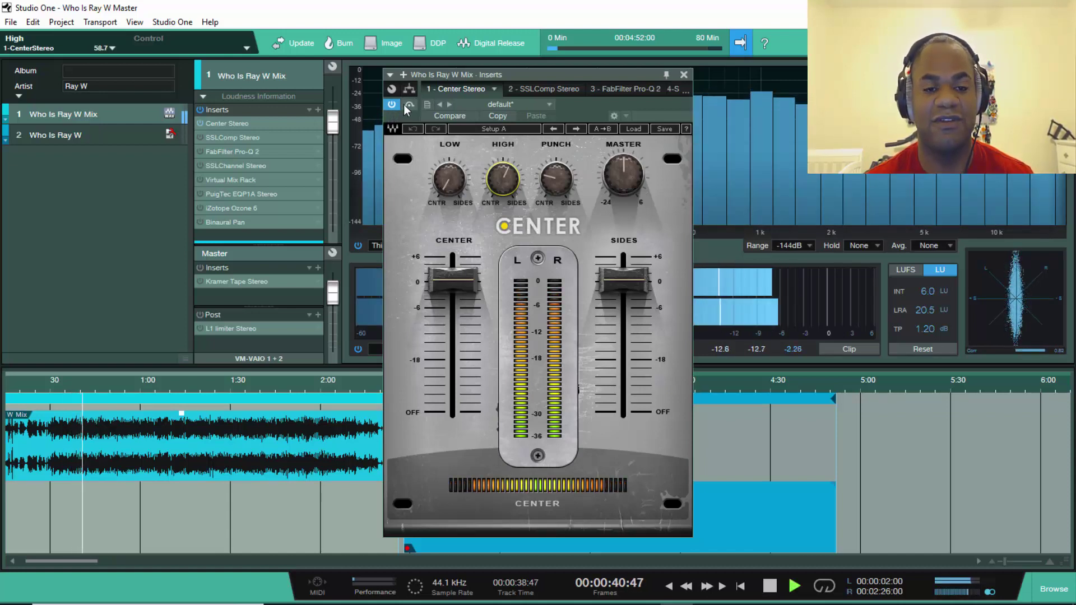
pyautogui.press('space')
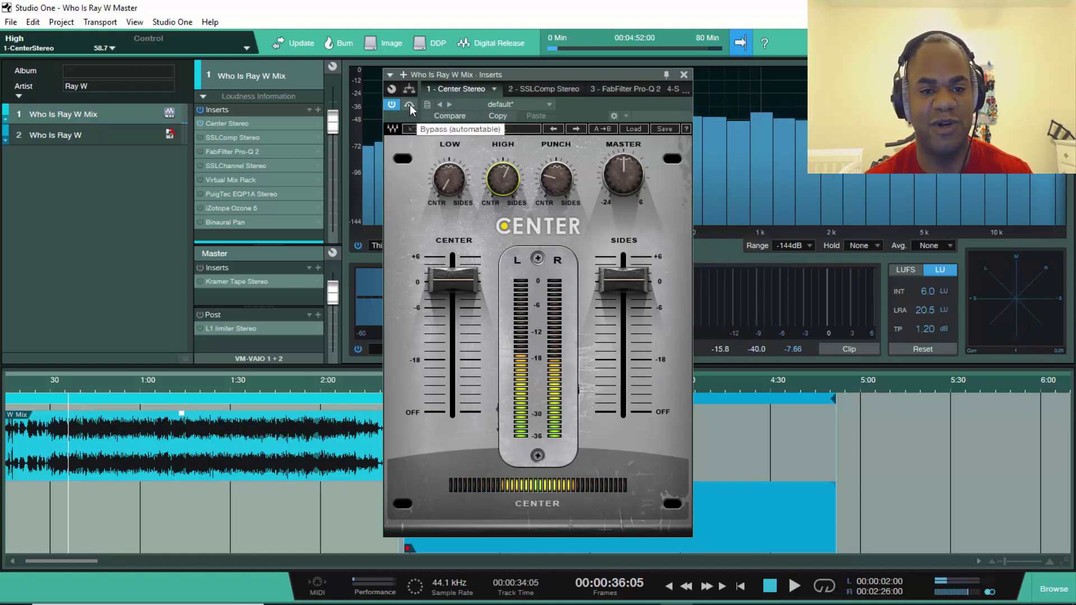
# Replay the mix from about 0:36 while switching the Center Stereo bypass on and off
pyautogui.press('space')
pyautogui.click(410, 104)
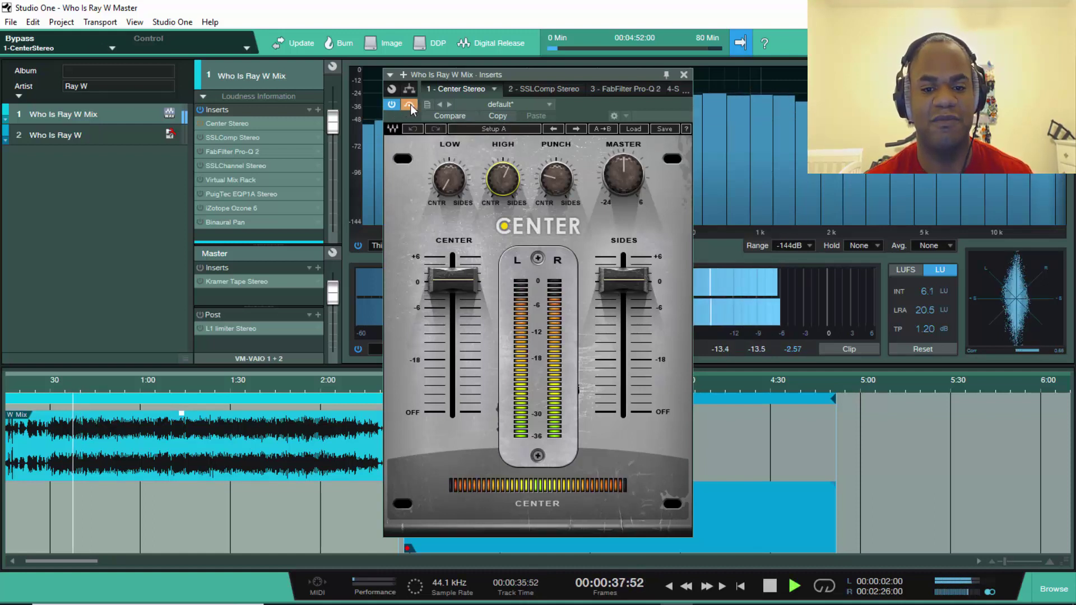
pyautogui.click(410, 105)
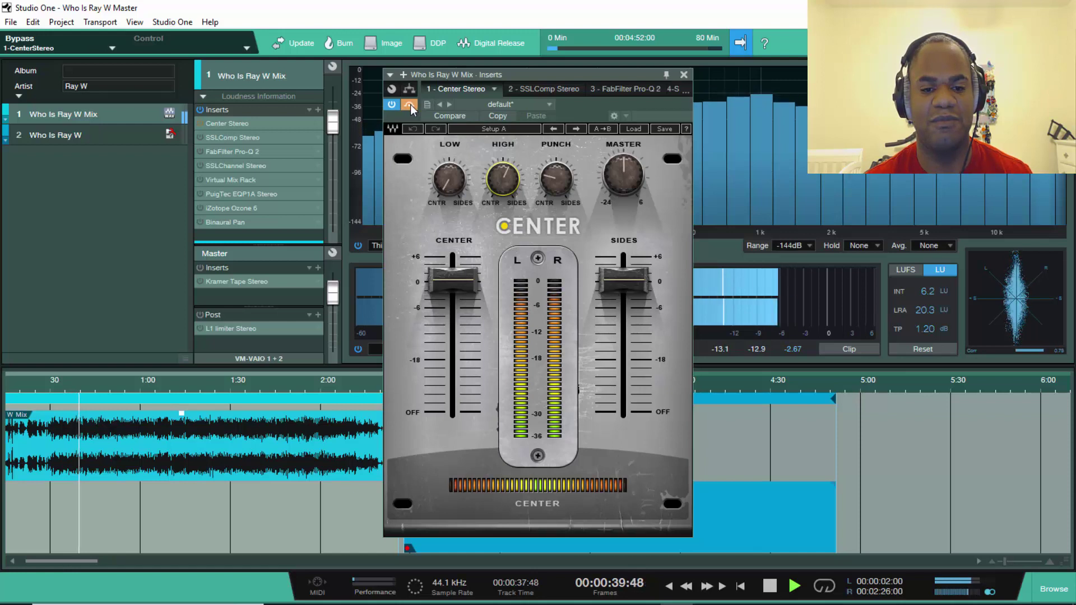
pyautogui.press('space')
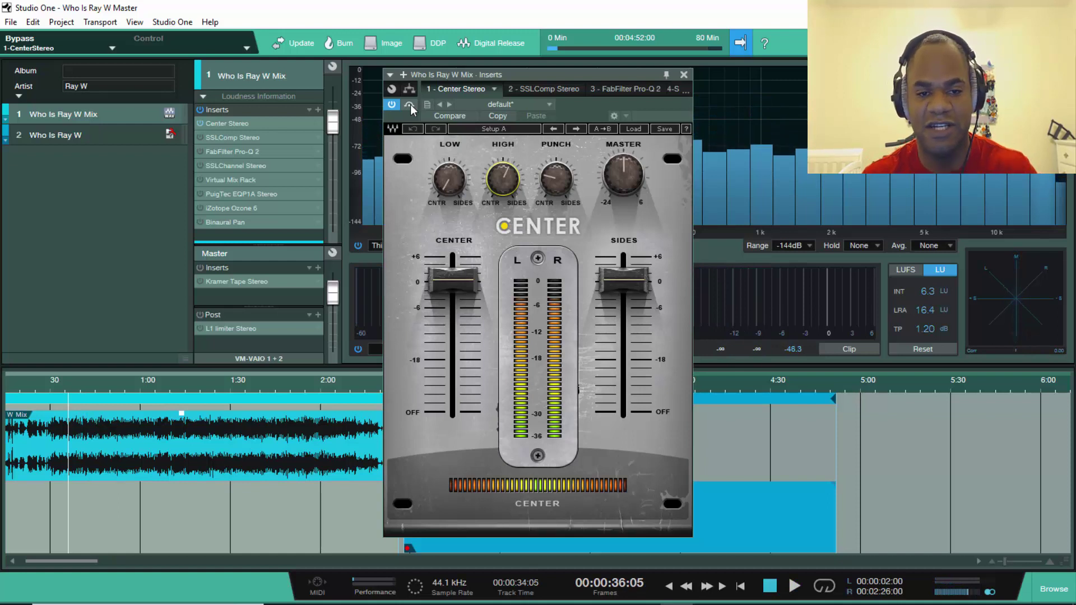
# Compare the mix once more with Center Stereo bypassed and active, then close the plug-in and stop playback
pyautogui.press('space')
pyautogui.click(410, 104)
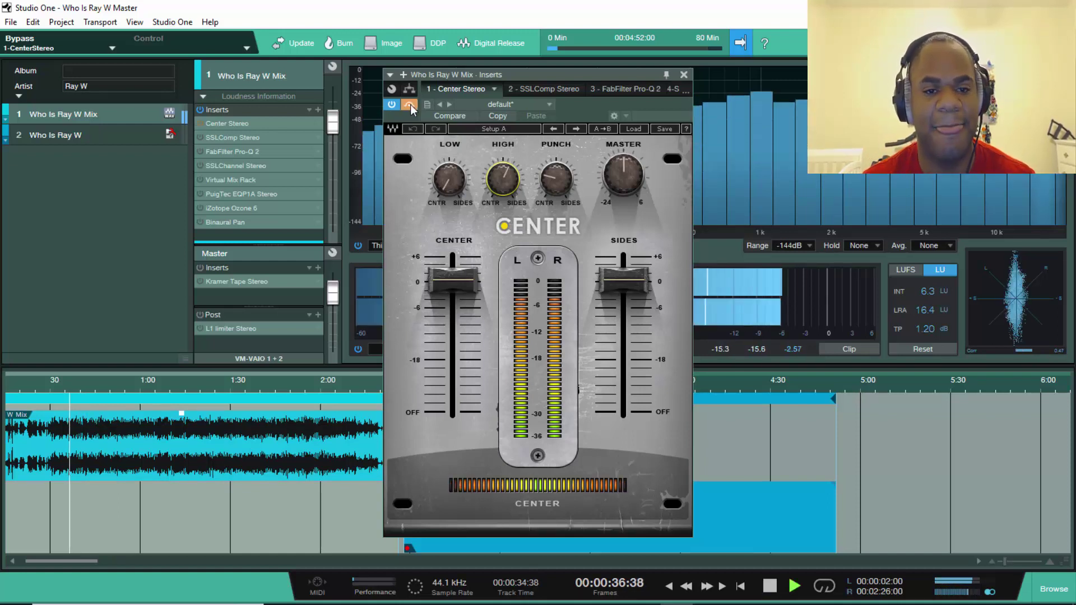
pyautogui.click(411, 105)
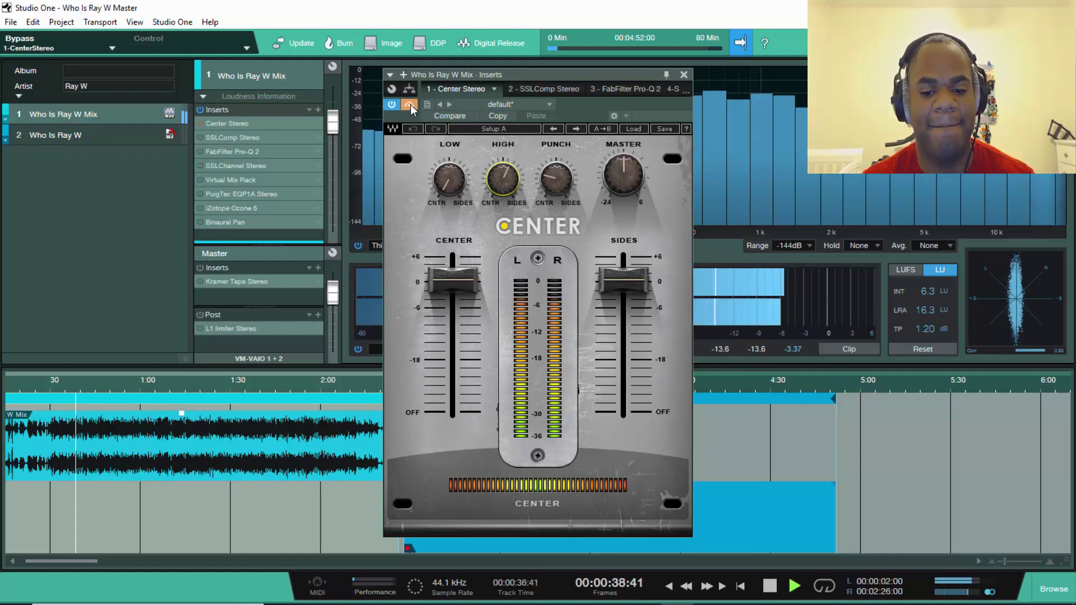
pyautogui.click(410, 104)
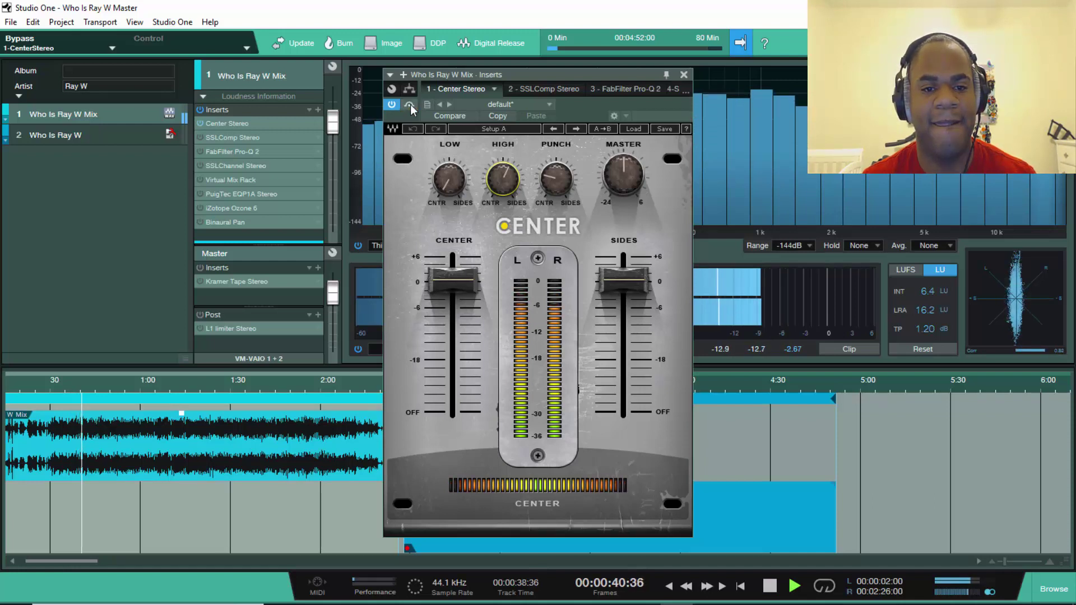
pyautogui.click(684, 74)
pyautogui.press('space')
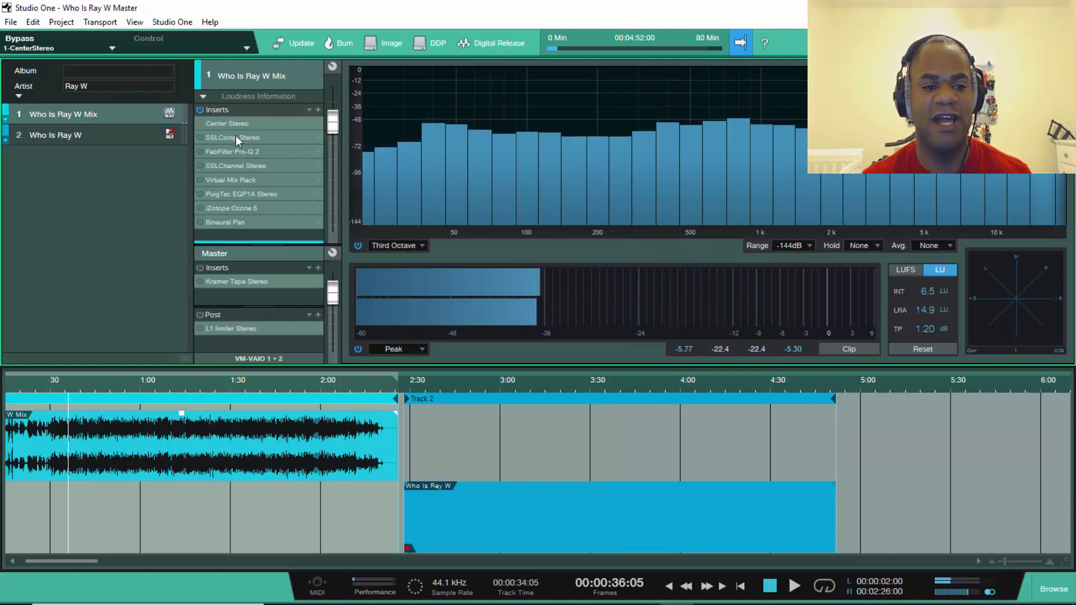
# Open and activate the SSLComp Stereo insert, and review its Threshold, Make Up, Attack, Release and Ratio settings
pyautogui.doubleClick(235, 136)
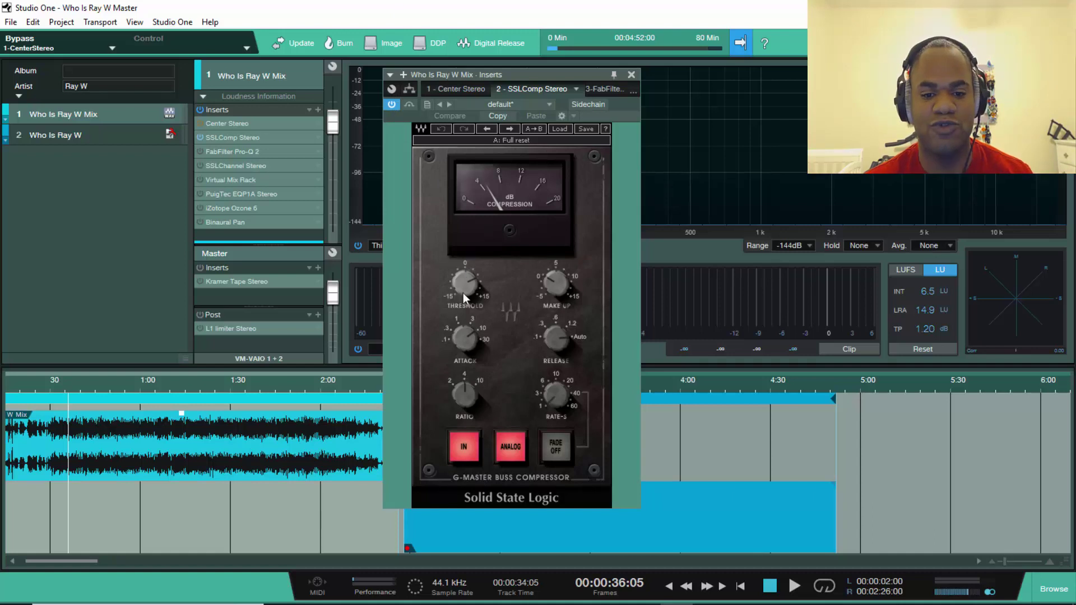
pyautogui.moveTo(471, 292)
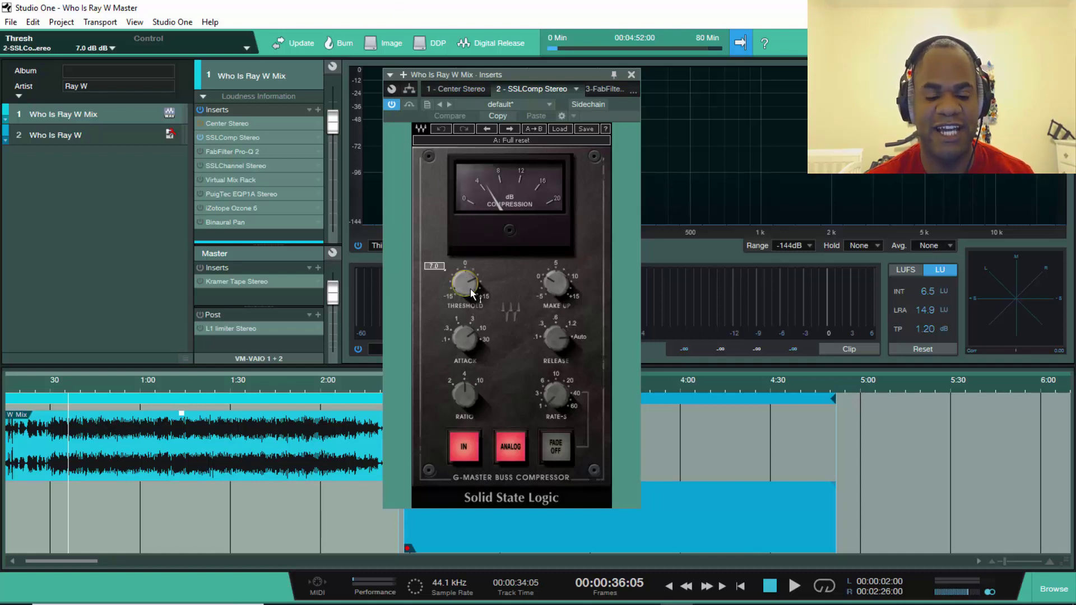
pyautogui.moveTo(560, 297)
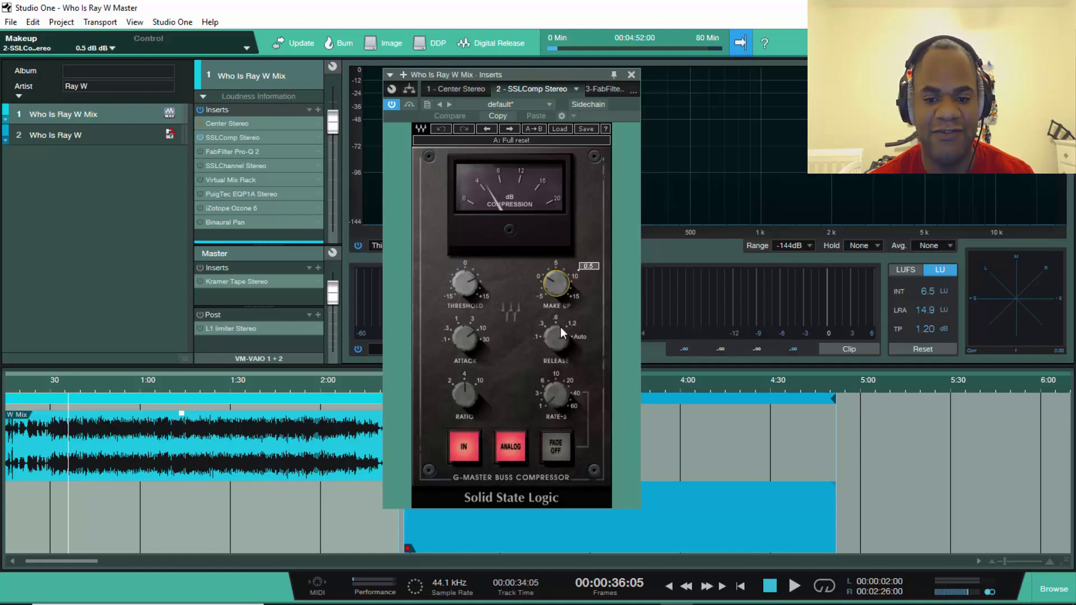
pyautogui.moveTo(461, 341)
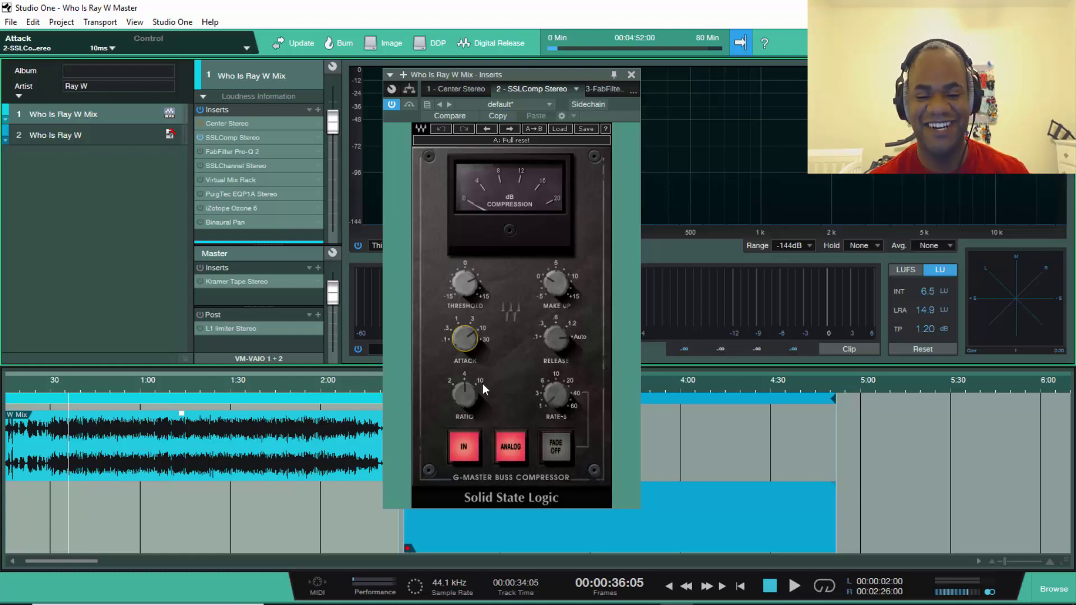
pyautogui.click(467, 393)
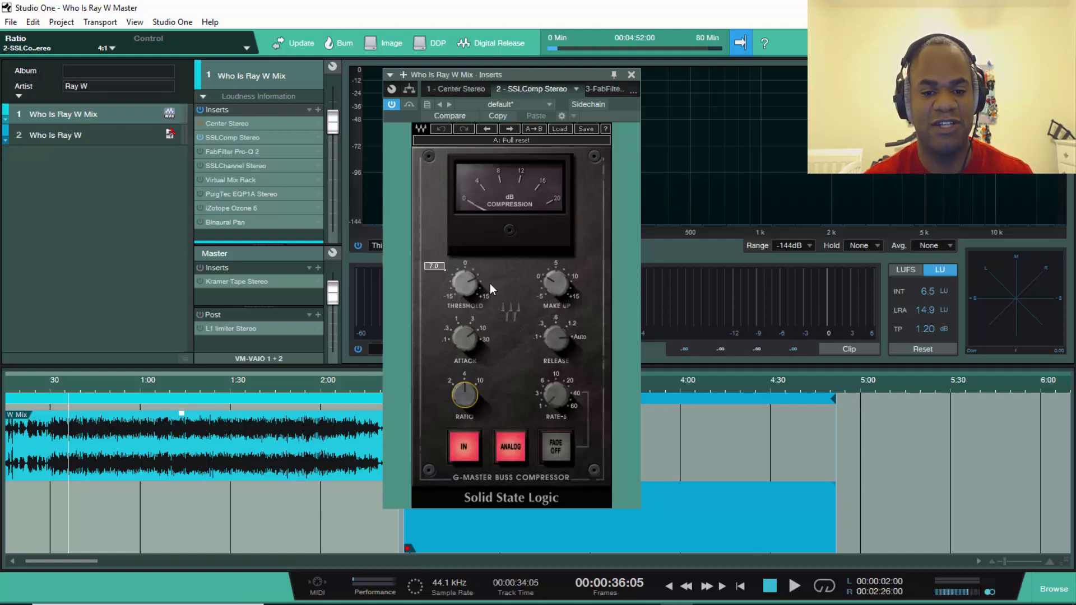
# Play the mix with SSLComp Stereo active, take Center Stereo out of bypass, and return to the SSLComp Stereo plug-in
pyautogui.press('space')
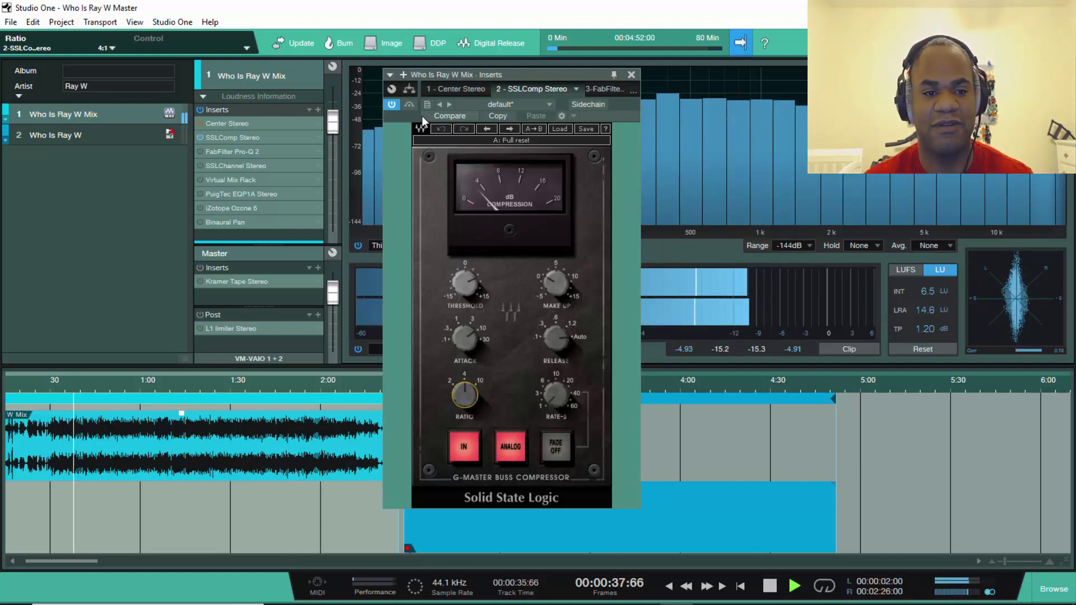
pyautogui.click(220, 121)
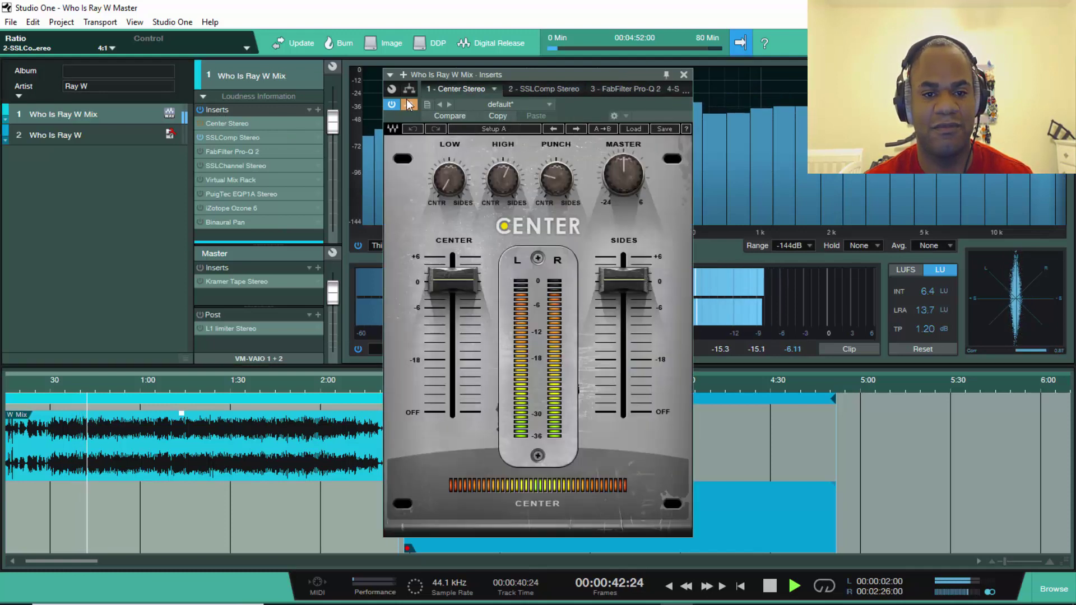
pyautogui.click(684, 74)
pyautogui.click(228, 137)
pyautogui.press('space')
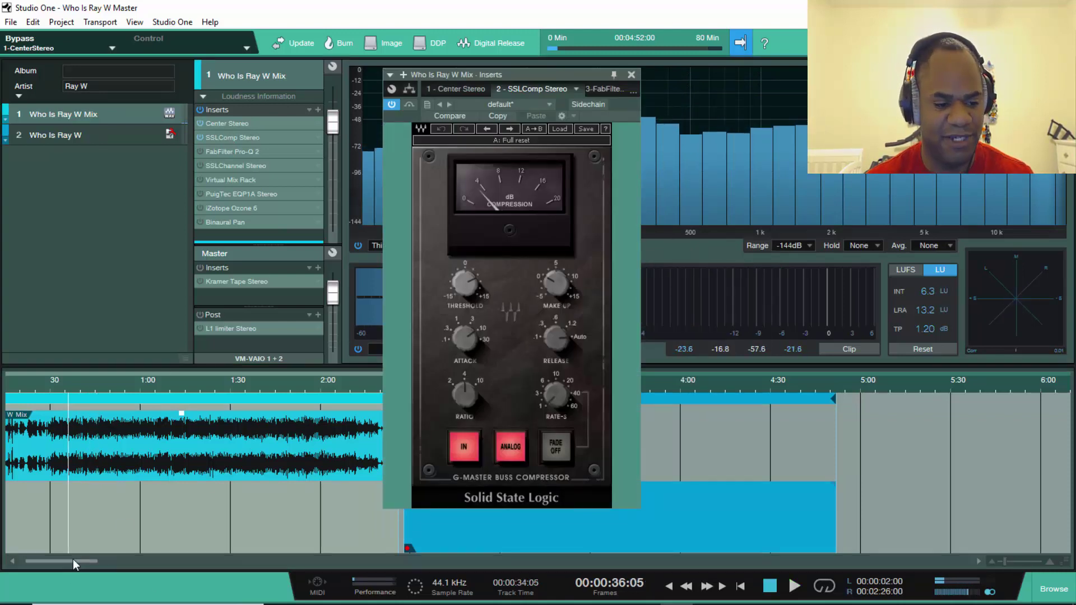
# Listen briefly to the quieter intro from about 0:17 with the SSL compressor active
pyautogui.moveTo(73, 559); pyautogui.dragTo(67, 559)
pyautogui.click(58, 392)
pyautogui.press('space')
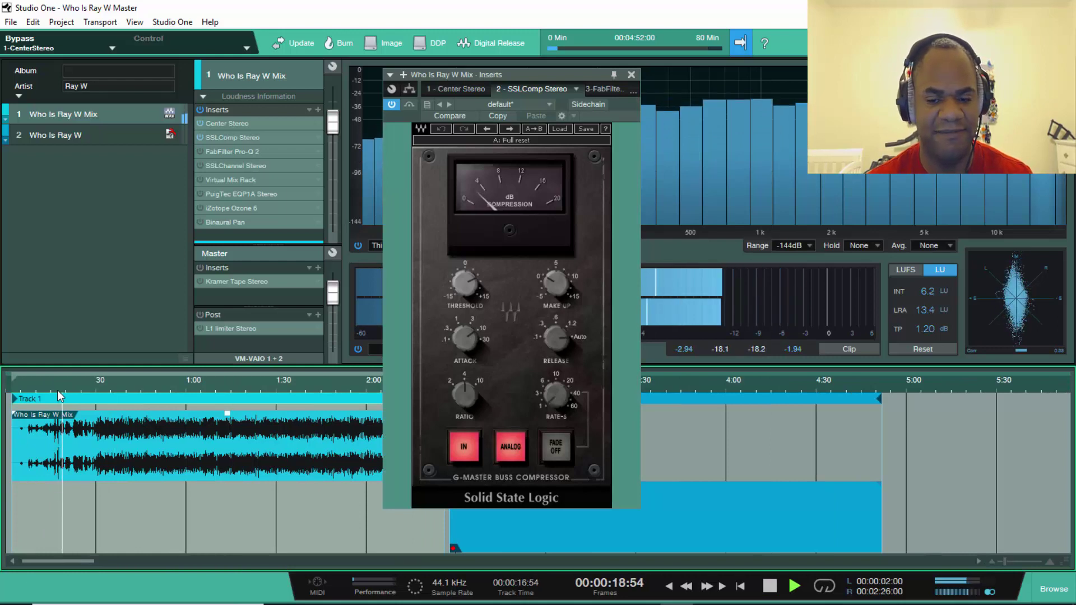
pyautogui.press('space')
# Move the playback position to about 0:36 and listen to the louder section through the SSL compressor
pyautogui.click(116, 381)
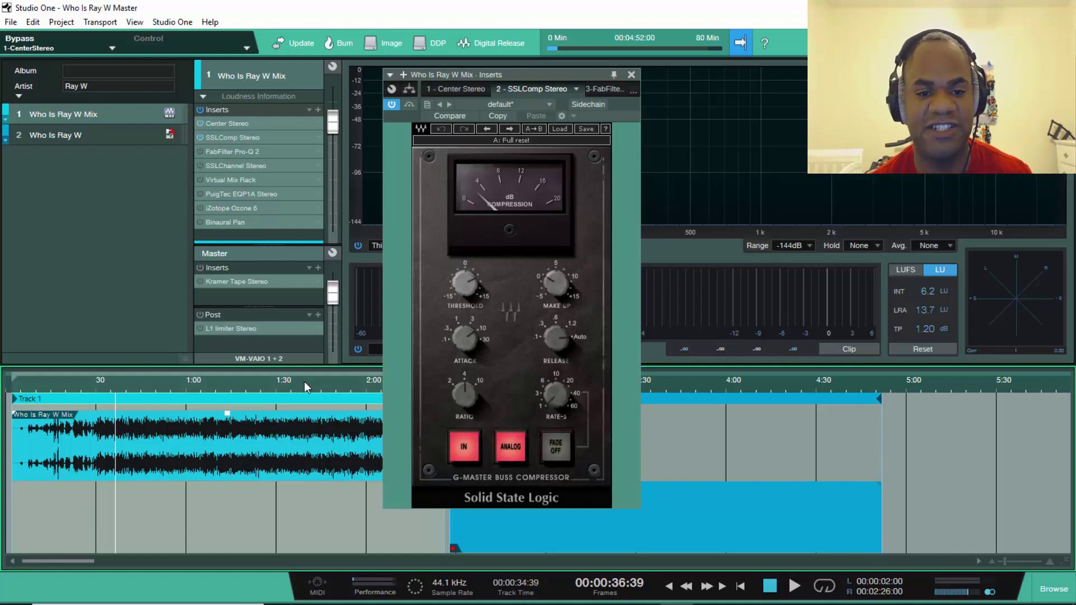
pyautogui.press('space')
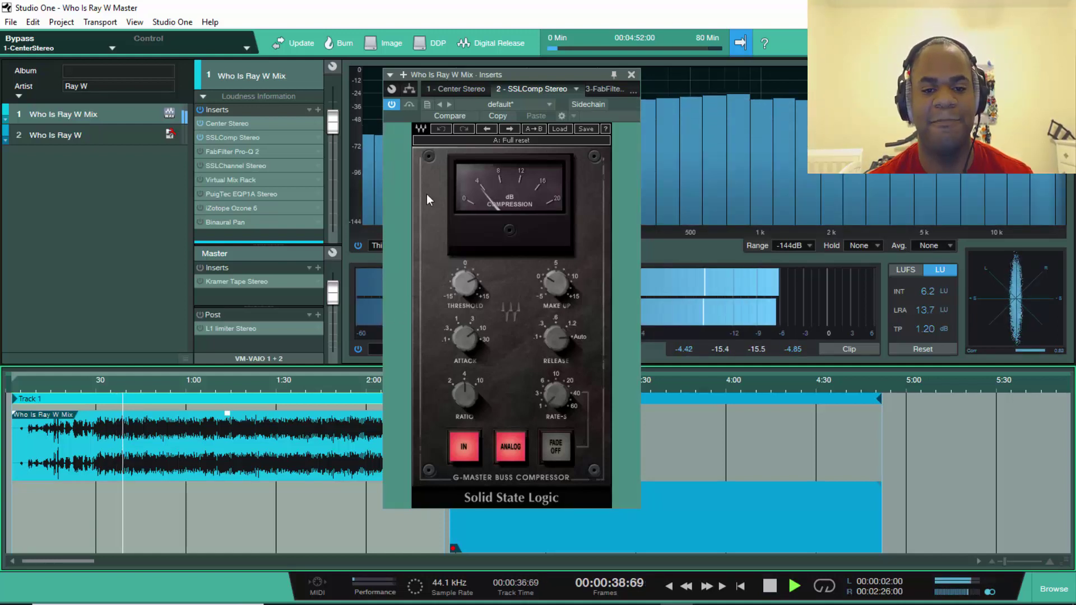
pyautogui.press('space')
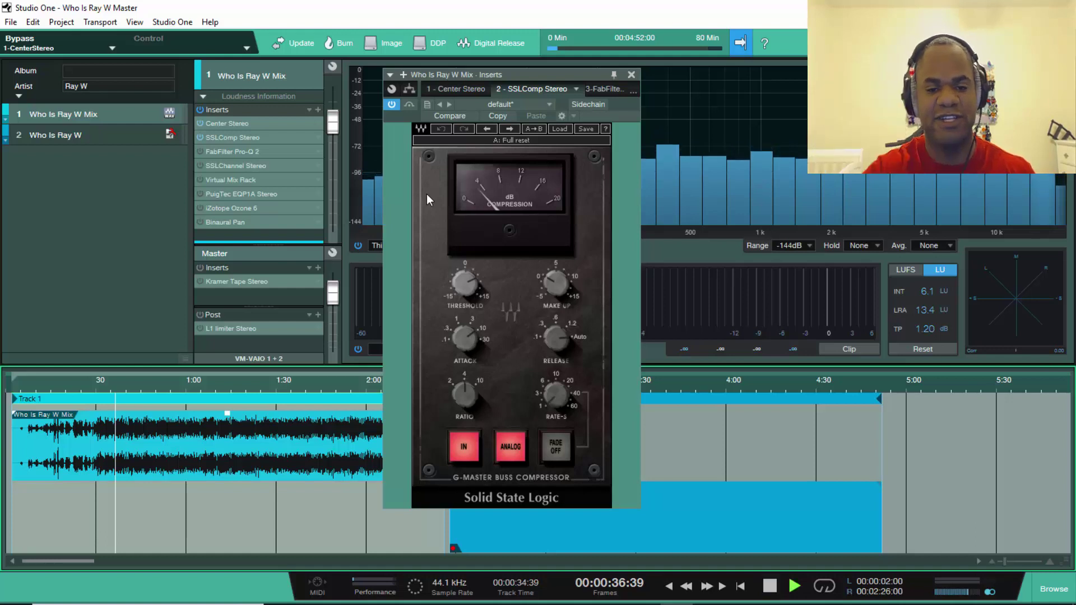
# Play from about 0:36 while toggling the SSLComp Stereo bypass to compare compressed and uncompressed sound
pyautogui.press('space')
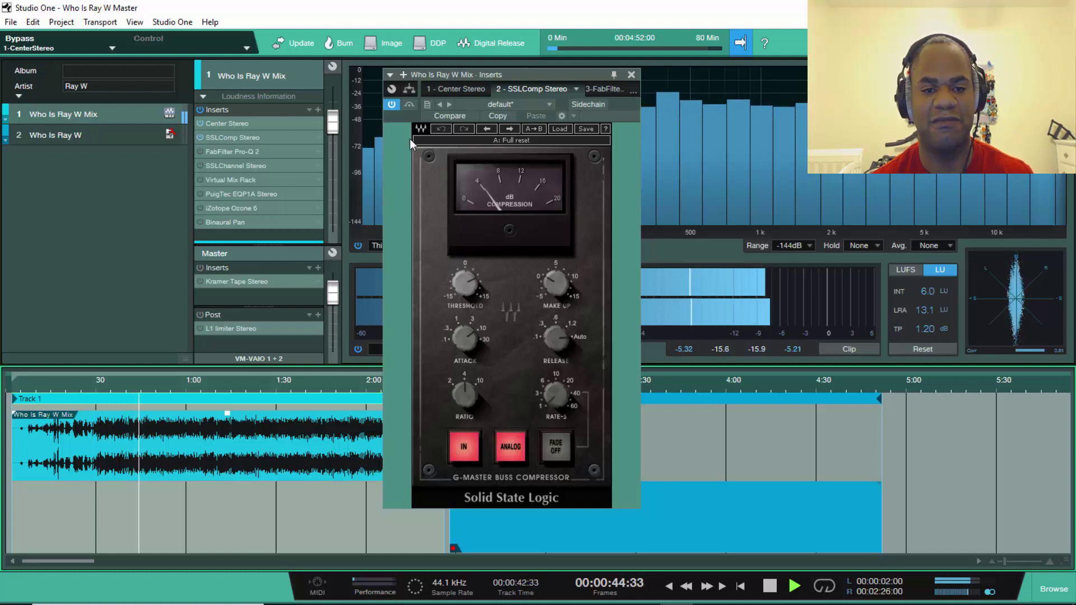
pyautogui.click(412, 103)
pyautogui.click(412, 104)
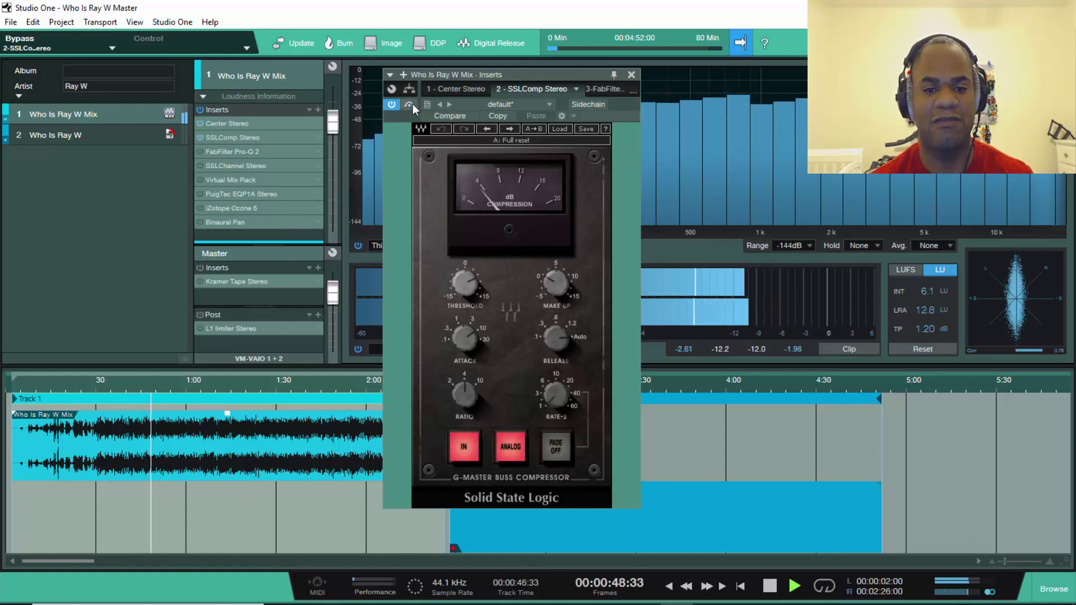
pyautogui.click(413, 104)
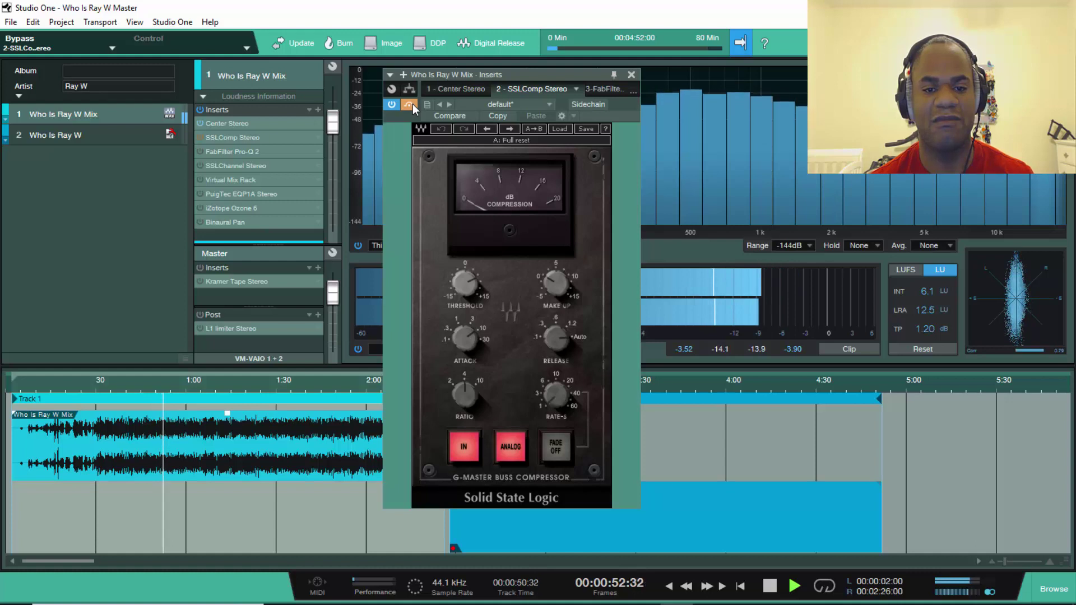
pyautogui.click(412, 103)
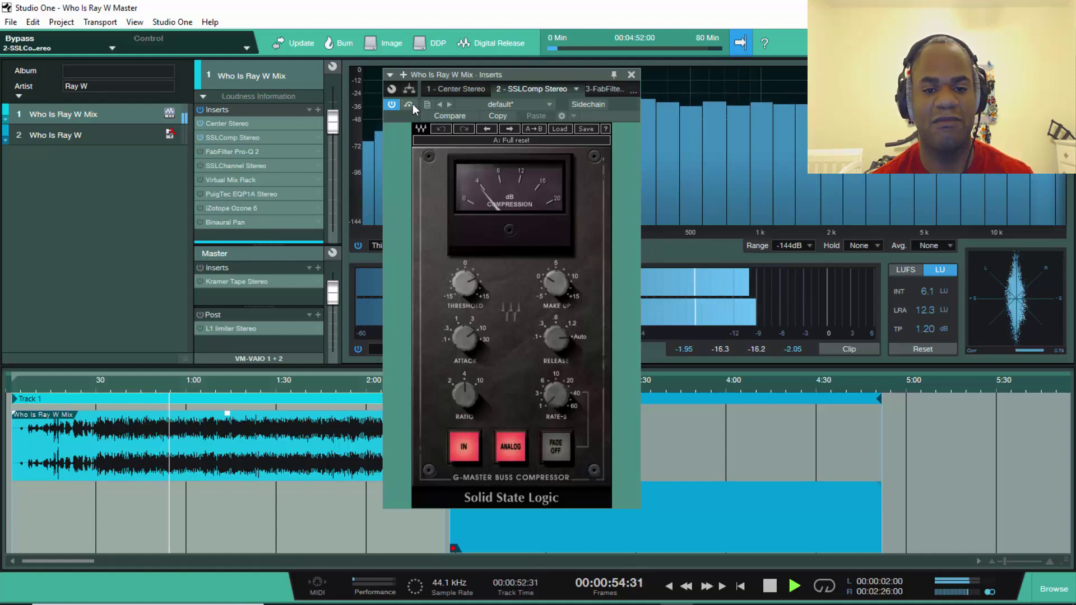
pyautogui.press('space')
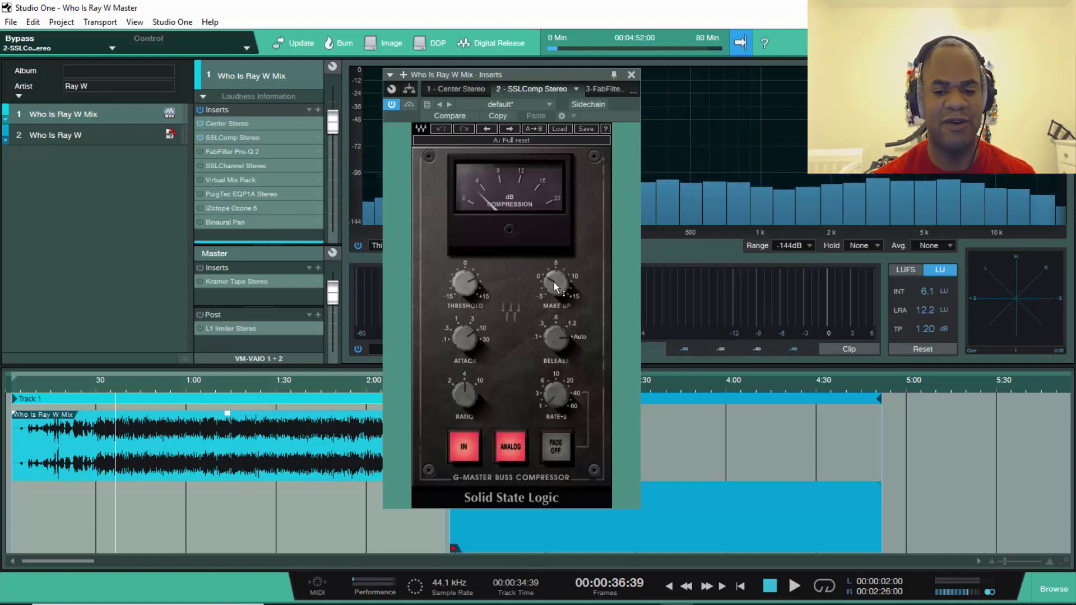
# Review the SSL compressor's Make Up setting and recheck the mix from about 0:36 with its bypass on and off
pyautogui.moveTo(554, 284)
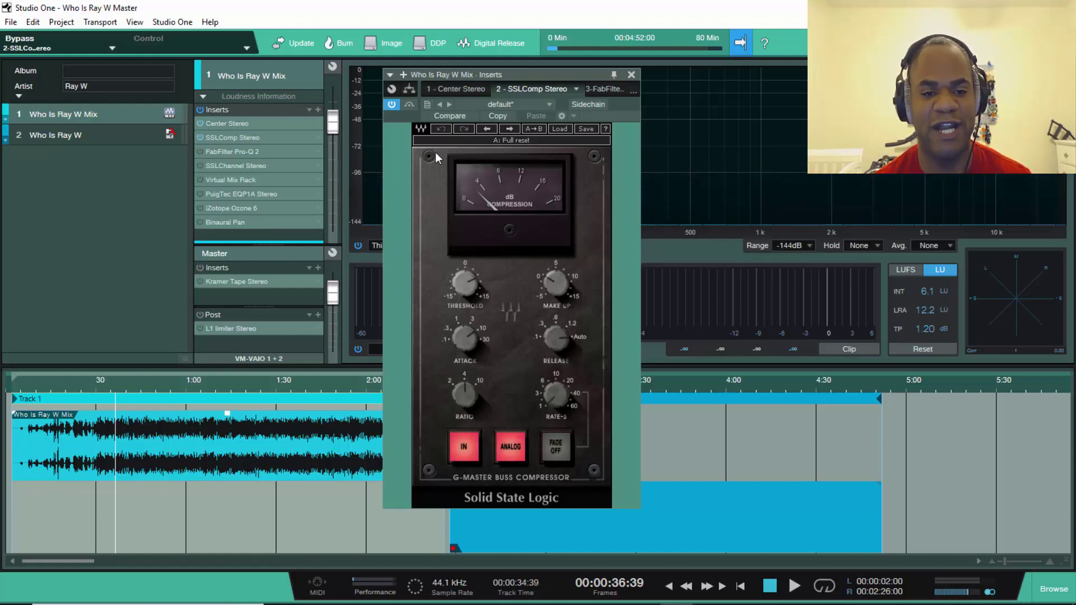
pyautogui.press('space')
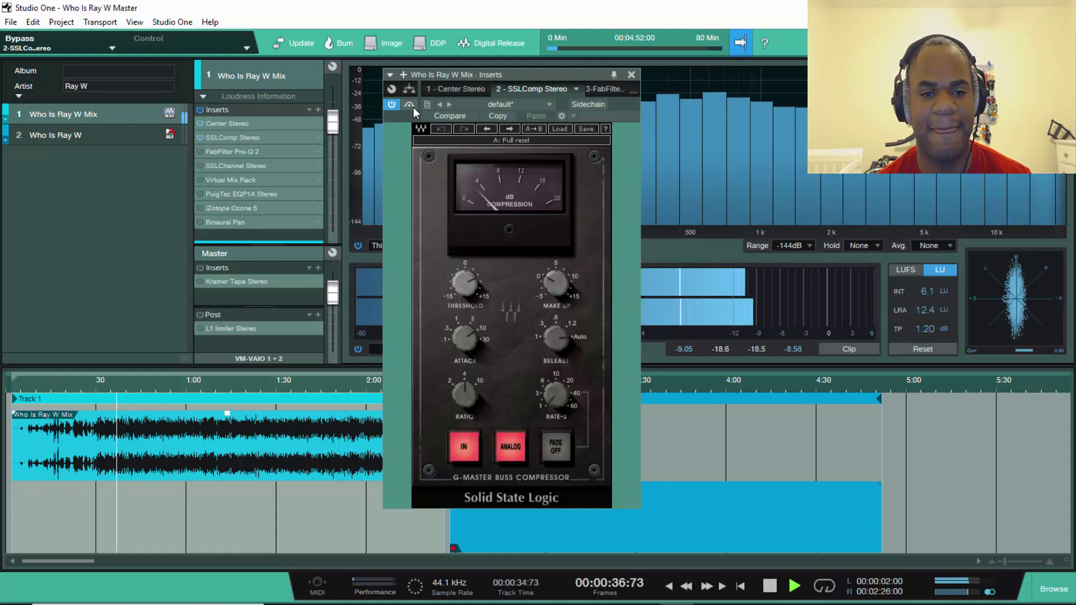
pyautogui.click(413, 106)
pyautogui.click(409, 105)
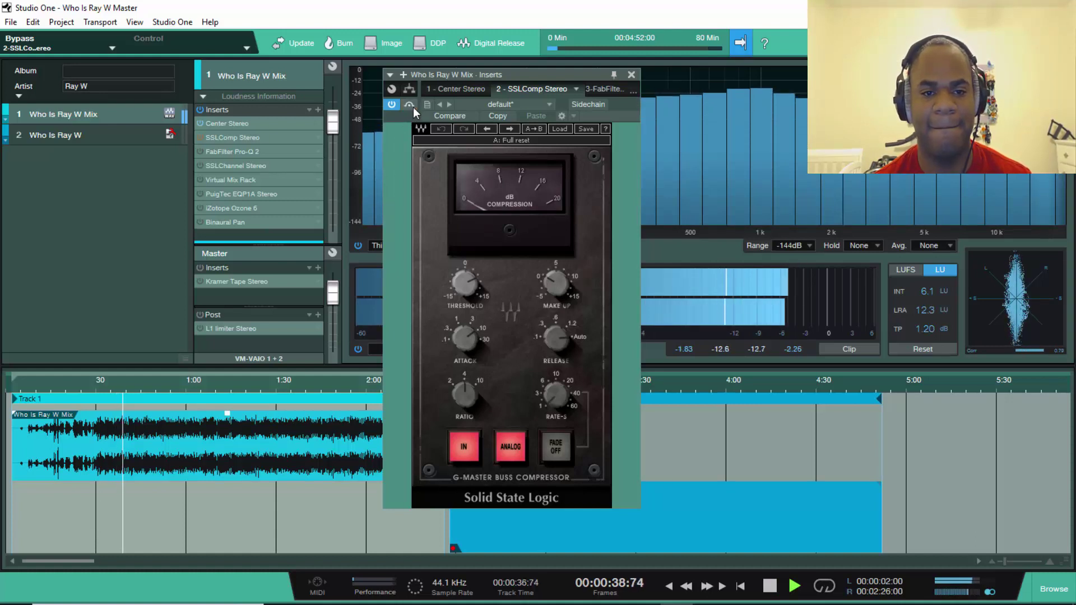
pyautogui.press('space')
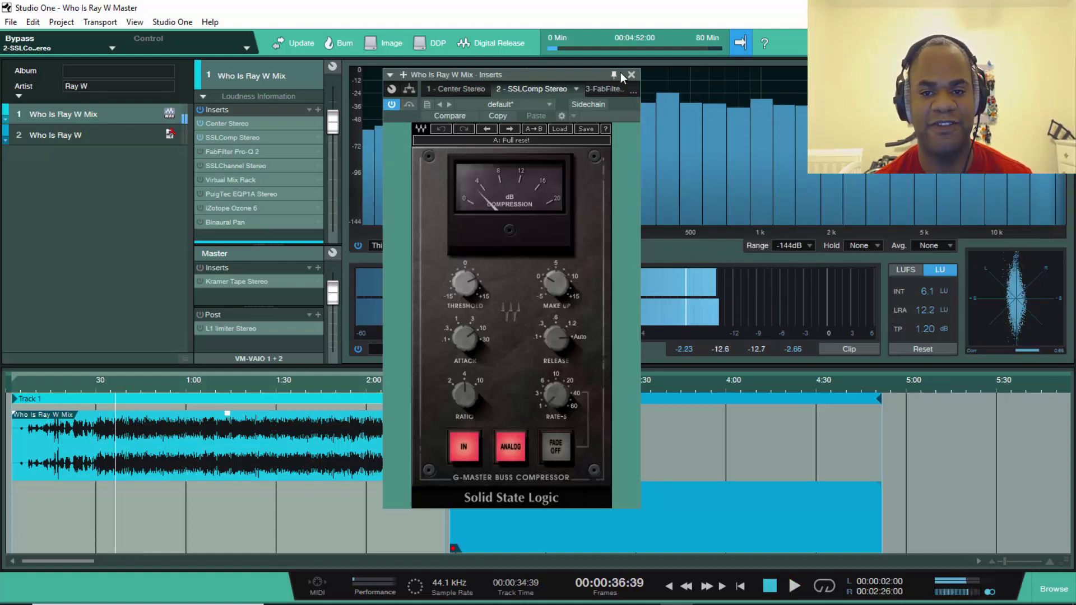
# Close the SSL compressor, open the FabFilter Pro-Q 2 insert of Who Is Ray W Mix, and reposition its window to show more of it
pyautogui.click(629, 75)
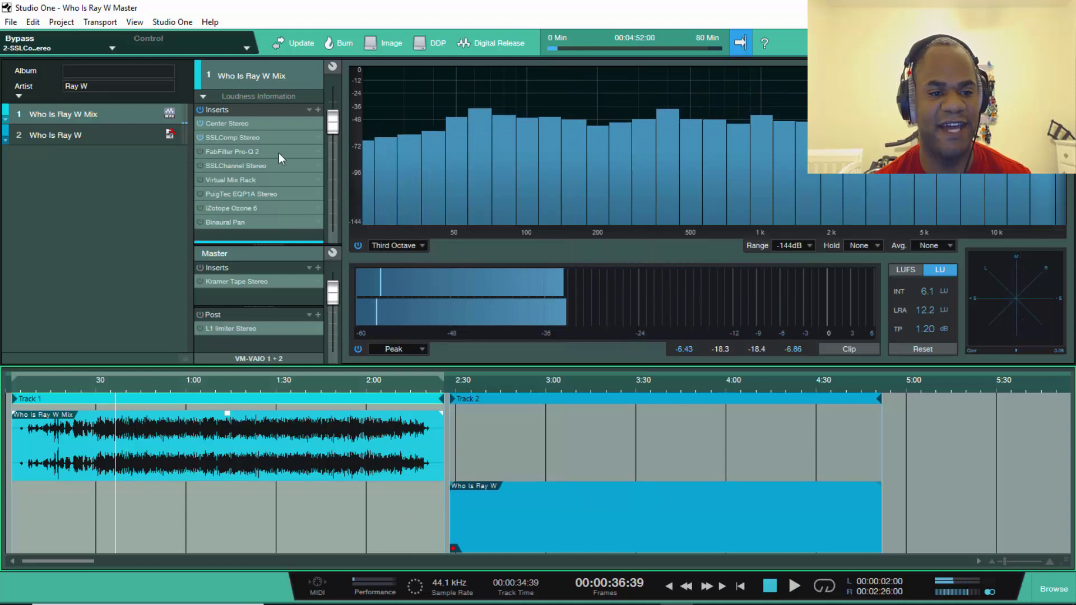
pyautogui.click(224, 152)
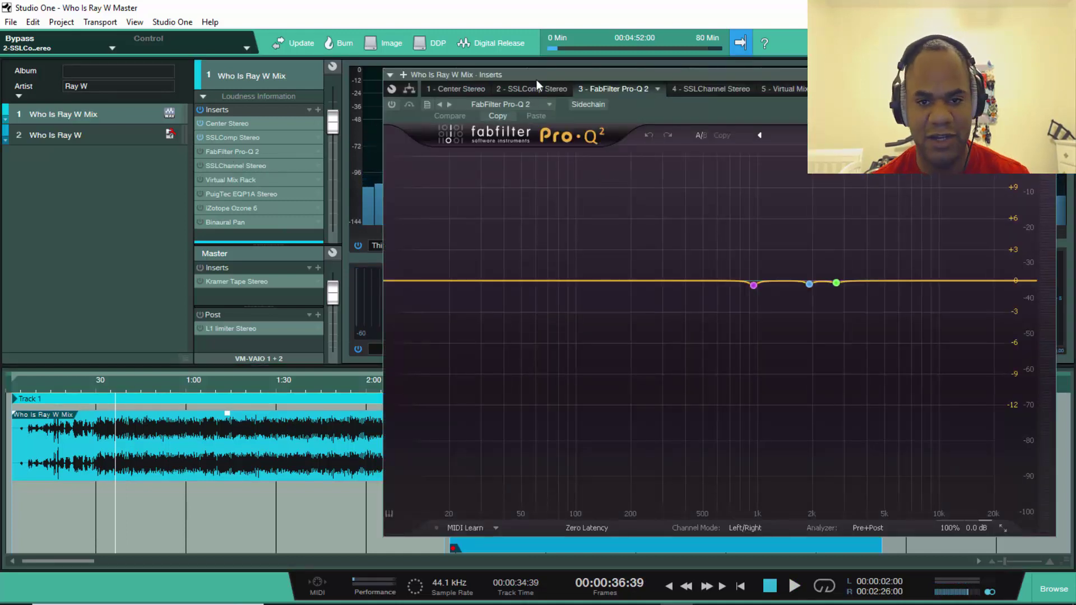
pyautogui.moveTo(536, 79); pyautogui.dragTo(489, 75)
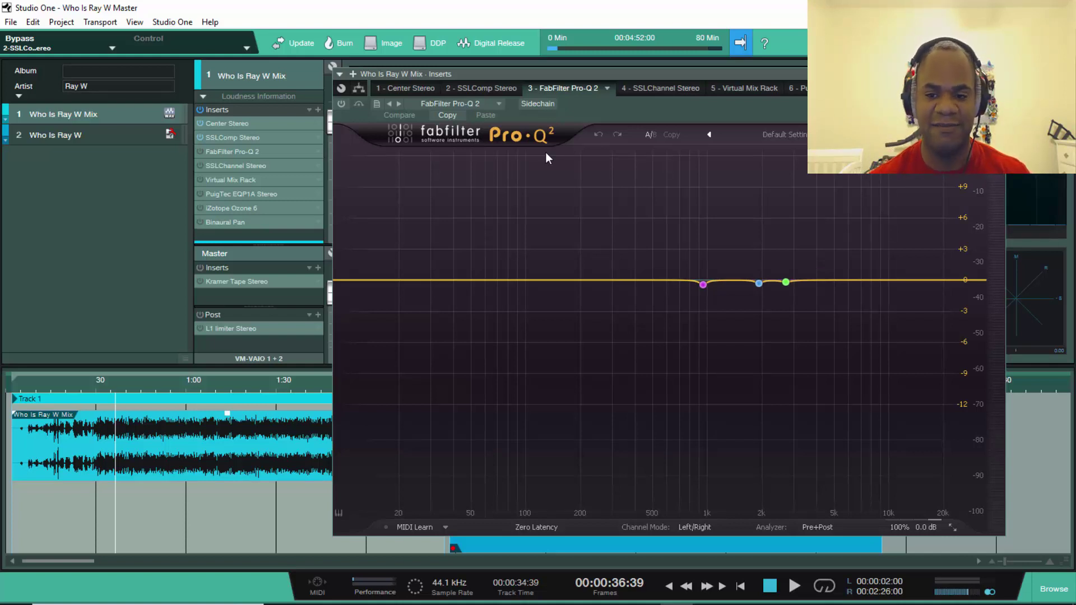
# Activate the FabFilter Pro-Q 2 insert on Who Is Ray W Mix and start playback from about 0:36
pyautogui.moveTo(704, 286)
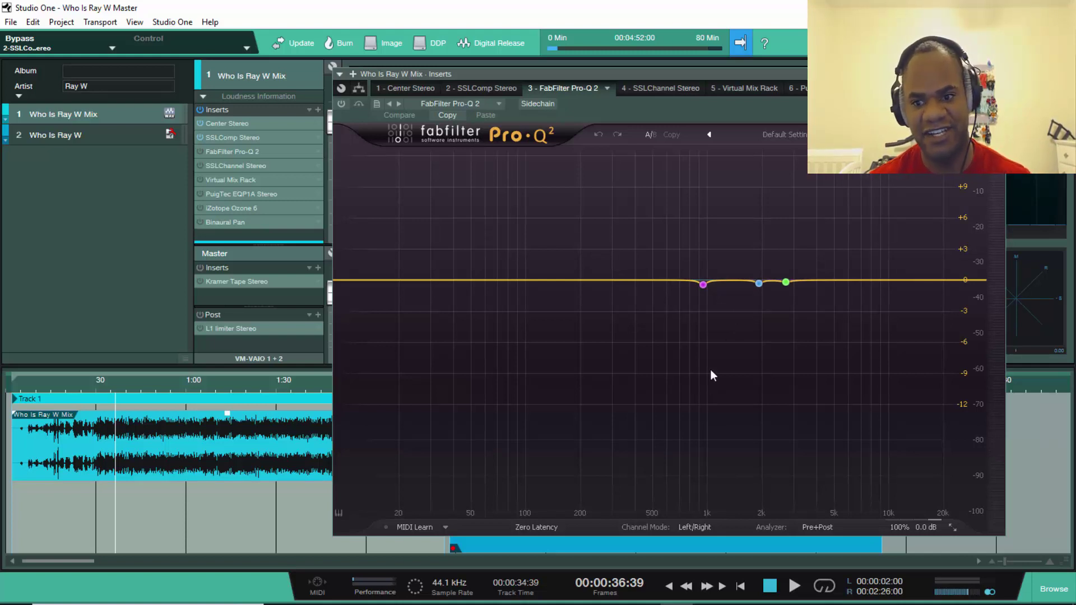
pyautogui.click(339, 106)
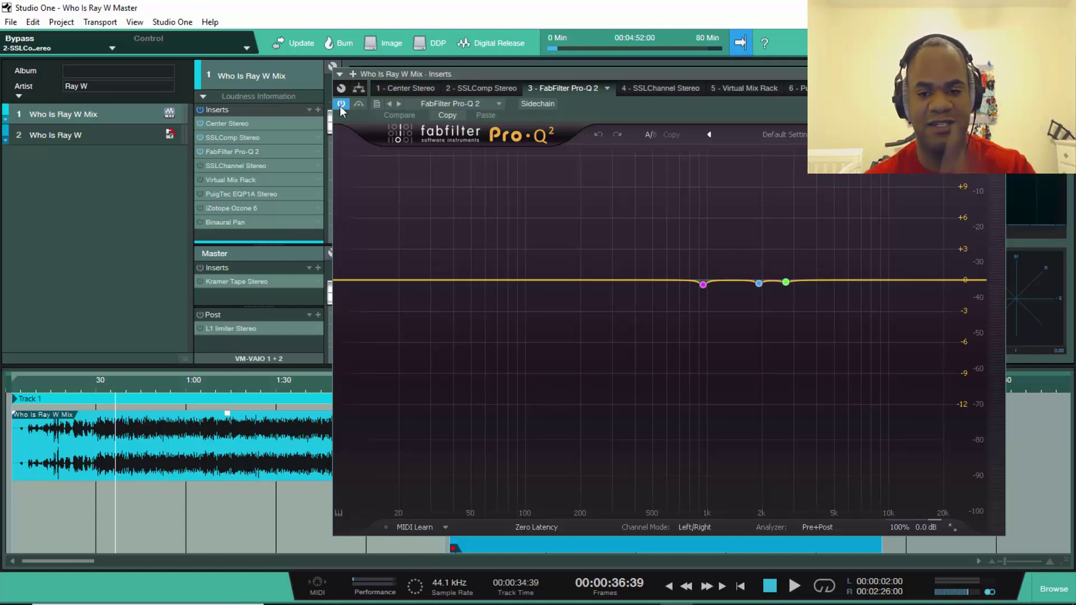
pyautogui.press('space')
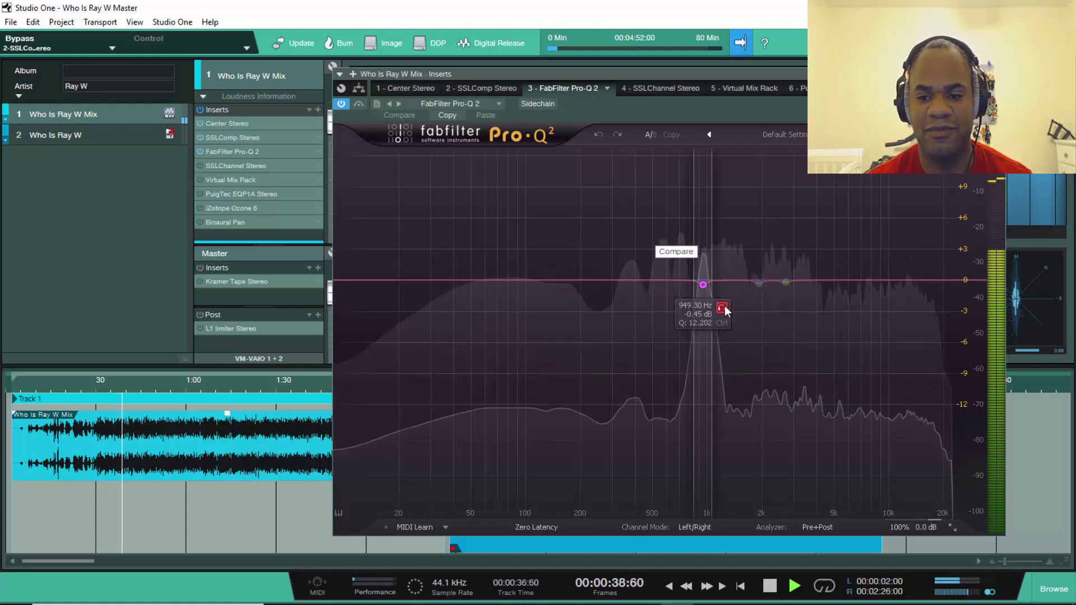
# Solo the narrow EQ cuts in turn during playback, including the 2709.4 Hz band, and recheck the 949.30 Hz band from about 0:36
pyautogui.click(776, 308)
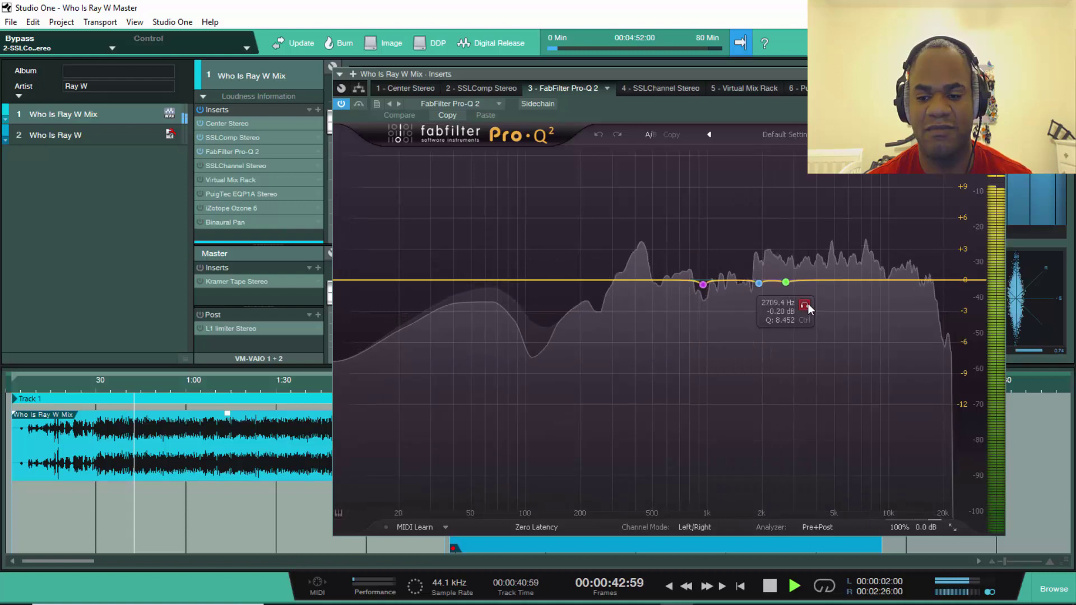
pyautogui.click(805, 306)
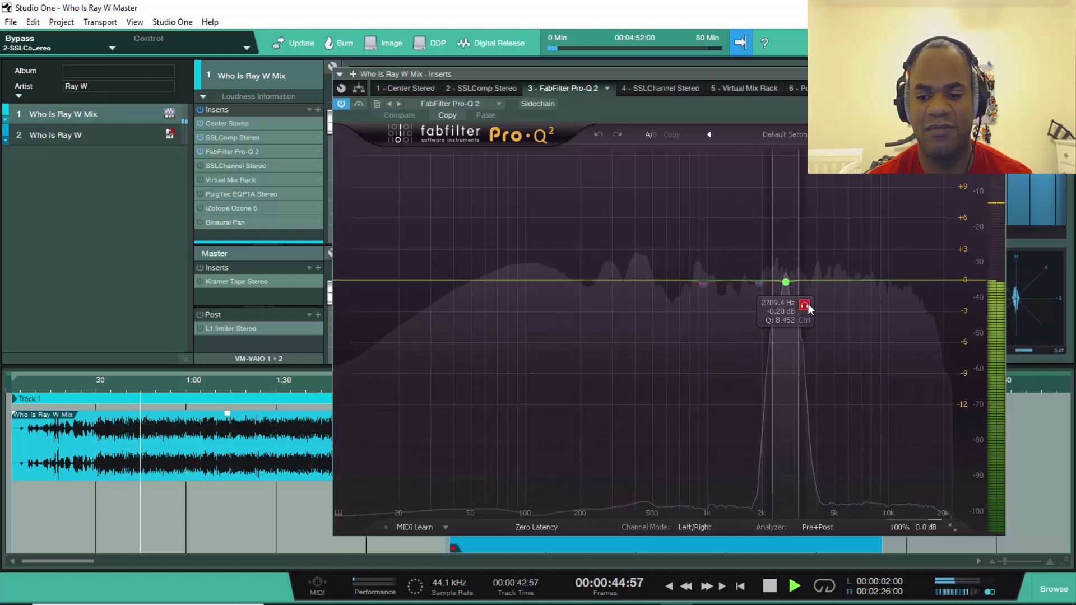
pyautogui.click(805, 306)
pyautogui.click(720, 308)
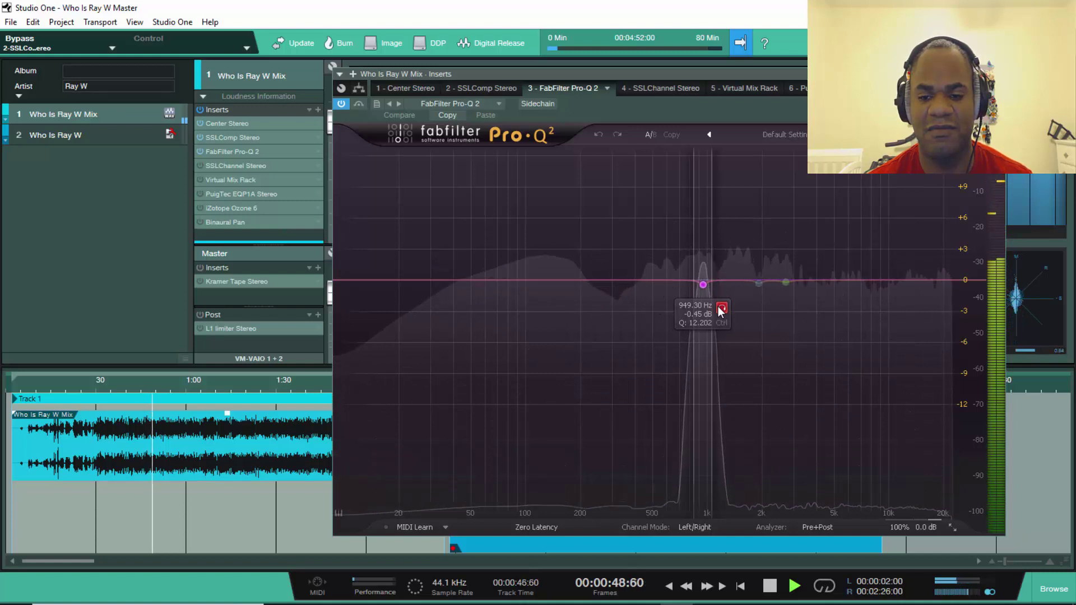
pyautogui.press('space')
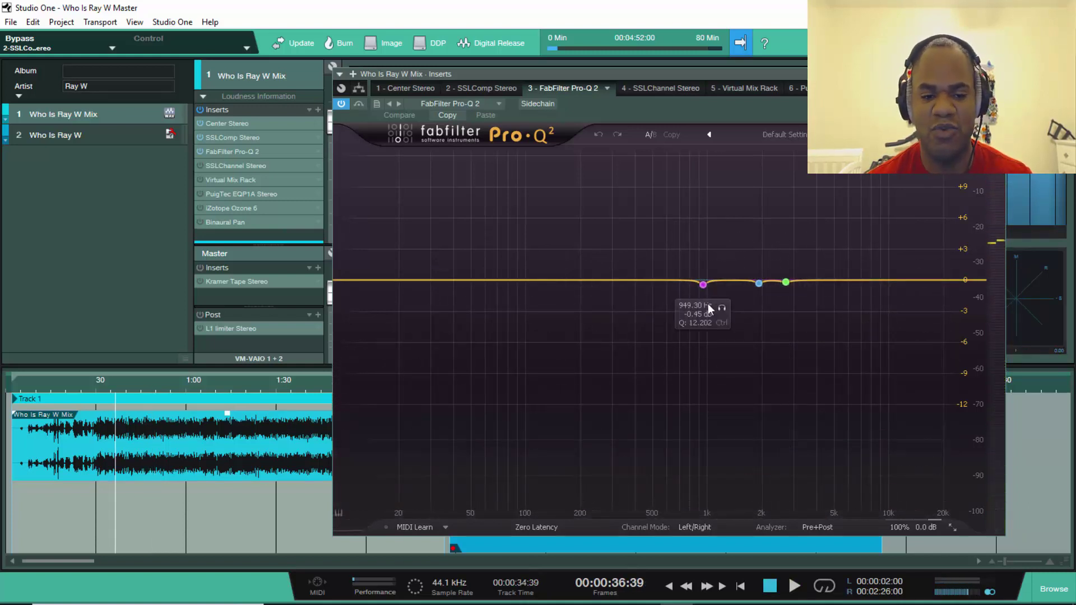
pyautogui.click(721, 311)
pyautogui.press('space')
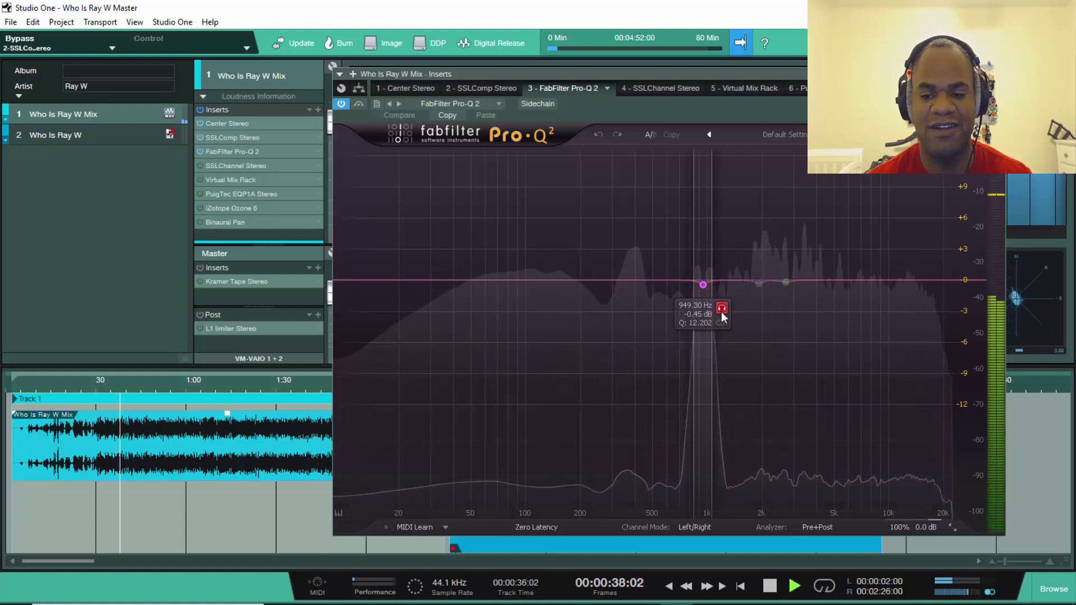
pyautogui.press('space')
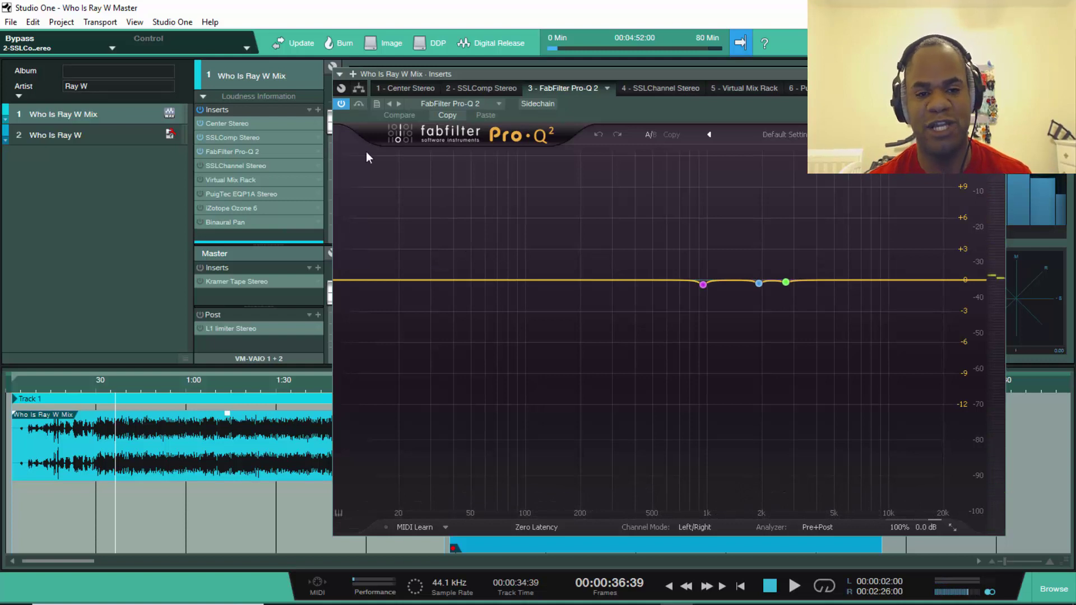
# Play from about 0:36 while toggling the FabFilter Pro-Q 2 bypass to compare the mix with and without the EQ
pyautogui.press('space')
pyautogui.click(354, 103)
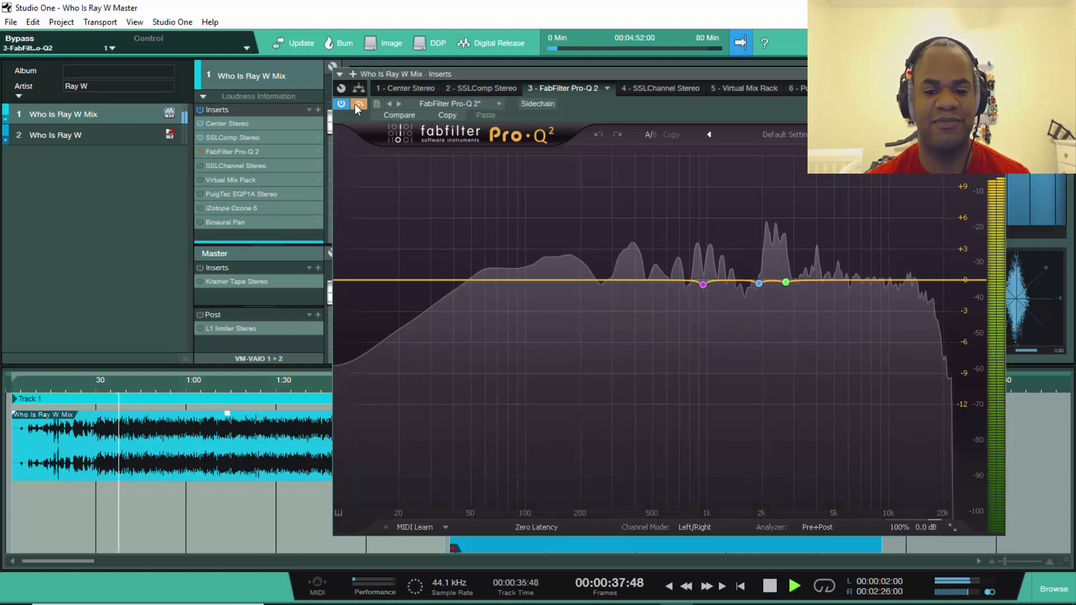
pyautogui.click(354, 103)
pyautogui.press('space')
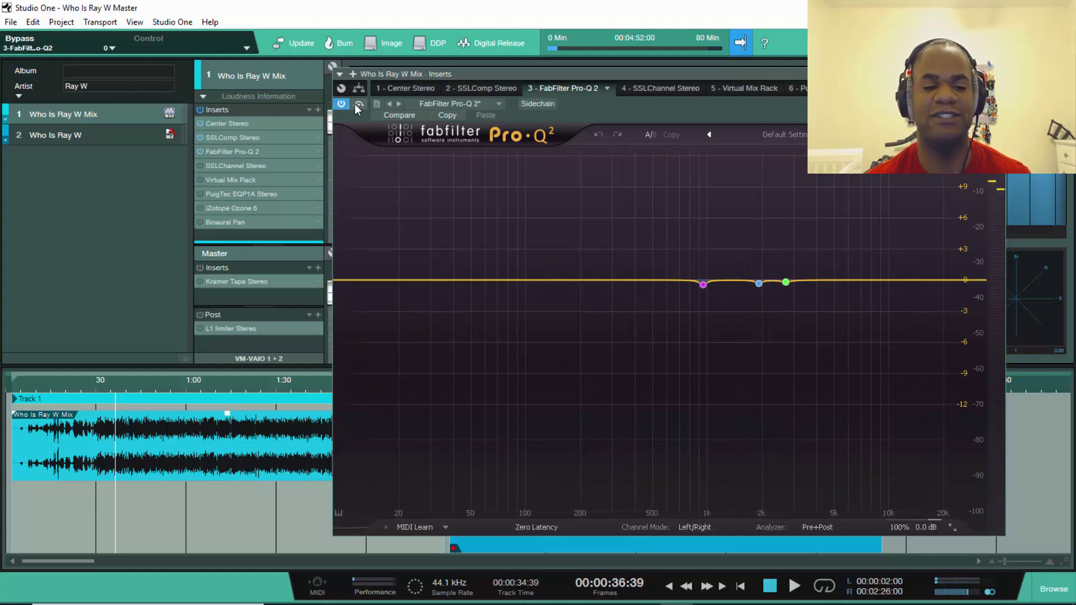
pyautogui.click(354, 103)
pyautogui.press('space')
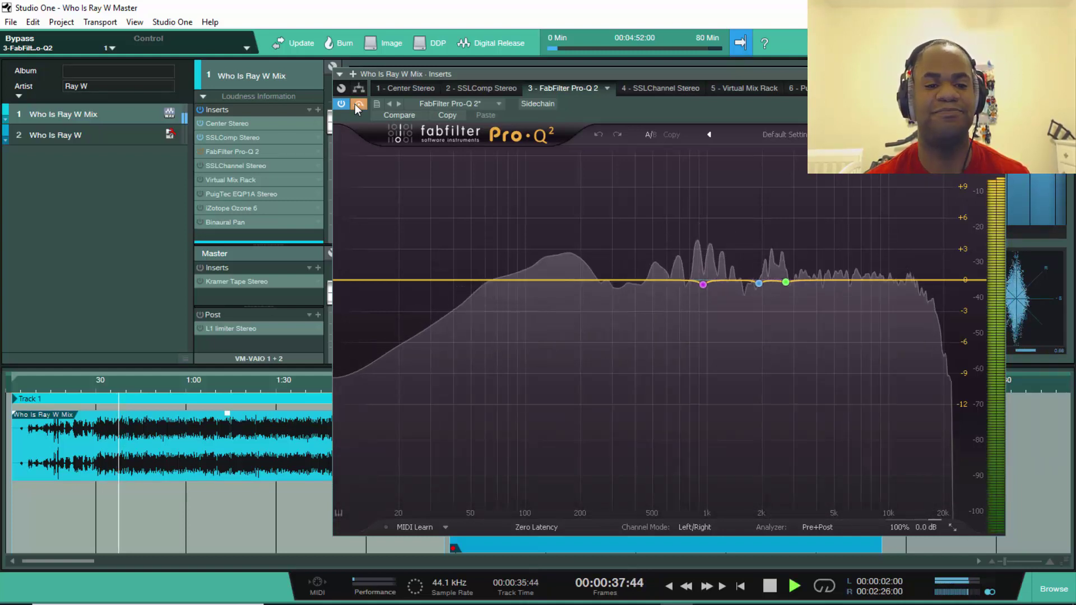
pyautogui.click(355, 103)
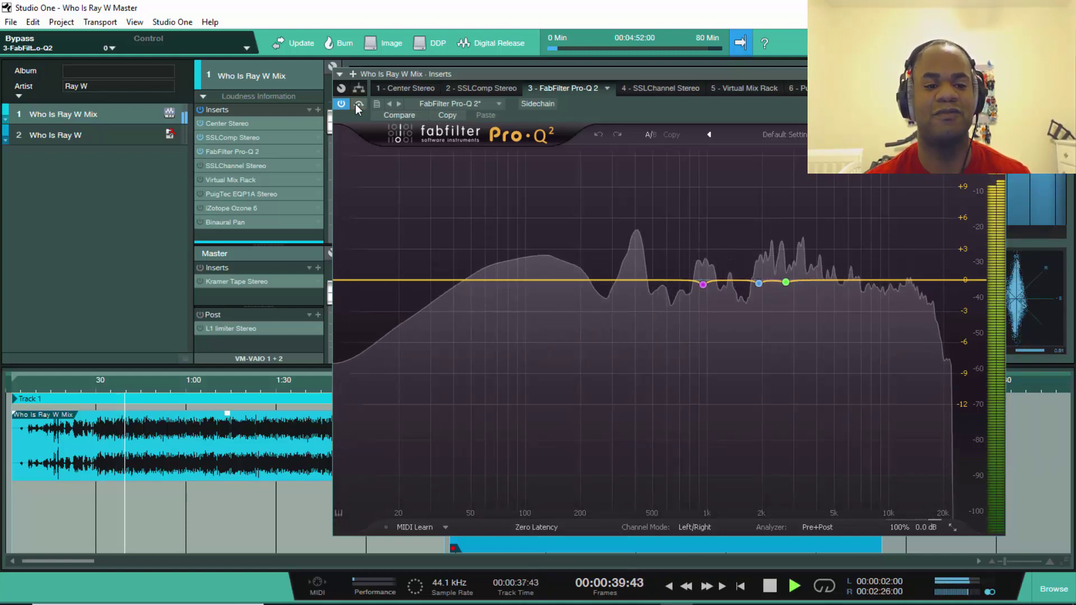
pyautogui.press('space')
# Close the Pro-Q 2 window, open the SSLChannel Stereo insert, and activate it while auditioning the mix from about 0:36
pyautogui.click(187, 177)
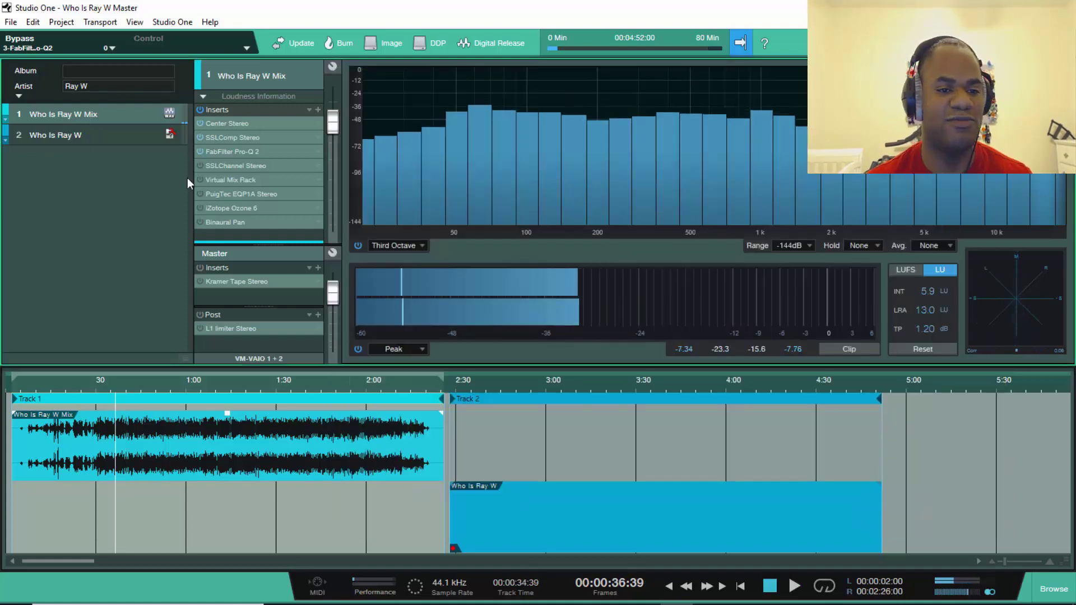
pyautogui.doubleClick(227, 166)
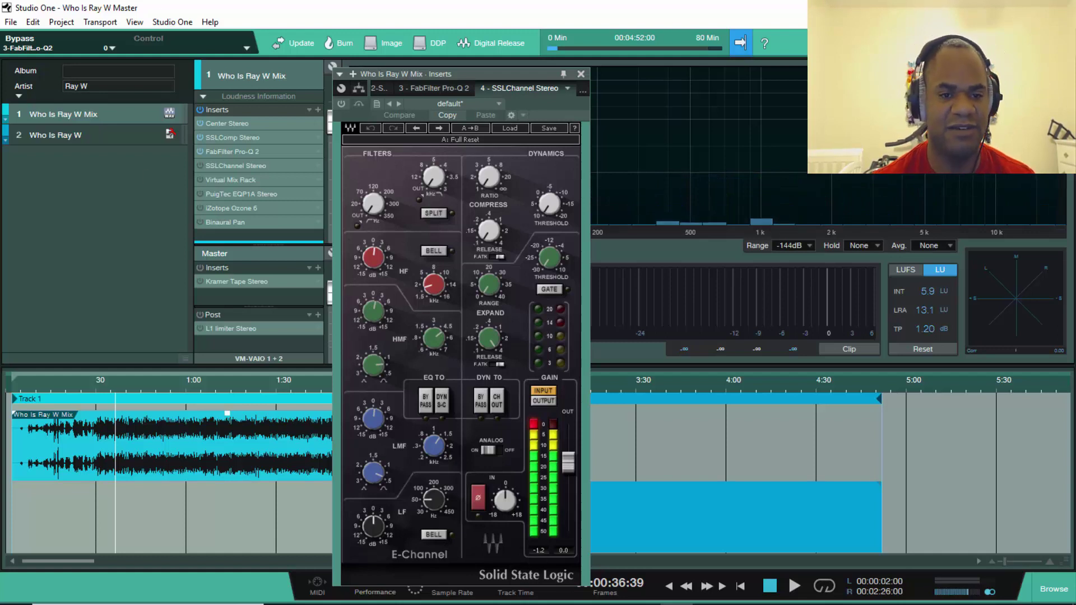
pyautogui.click(345, 108)
pyautogui.press('space')
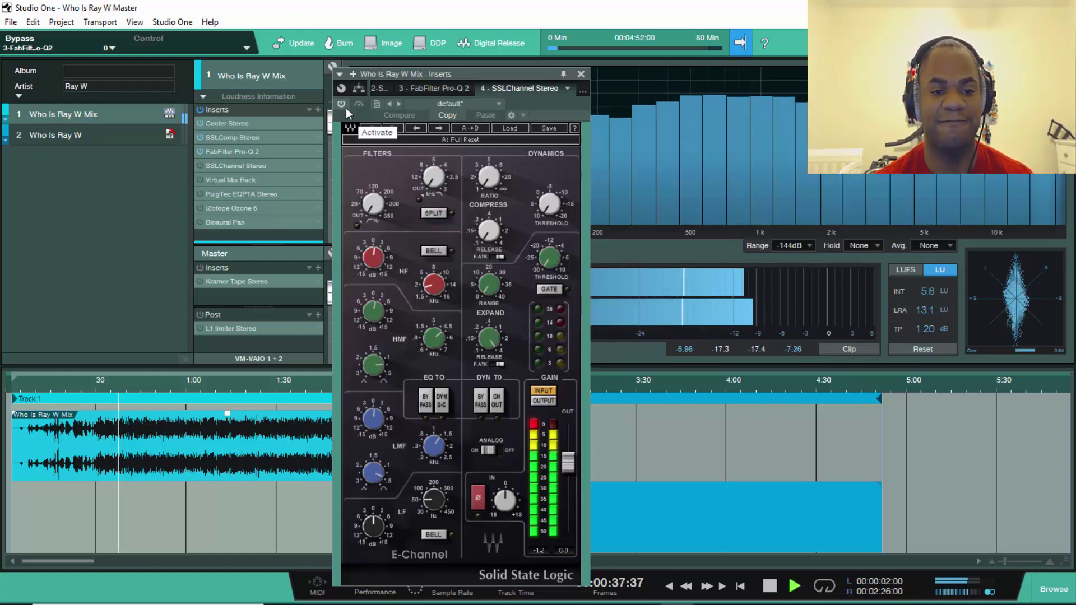
pyautogui.press('space')
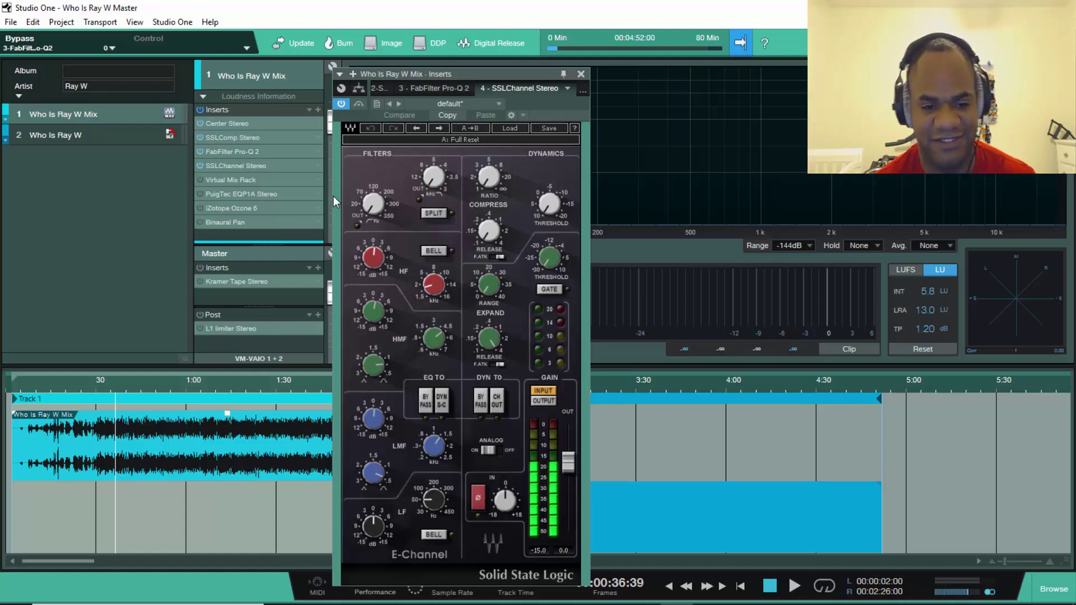
# Replay the section from about 0:36 and switch the SSLChannel Stereo bypass on and off to hear its effect
pyautogui.press('space')
pyautogui.click(359, 106)
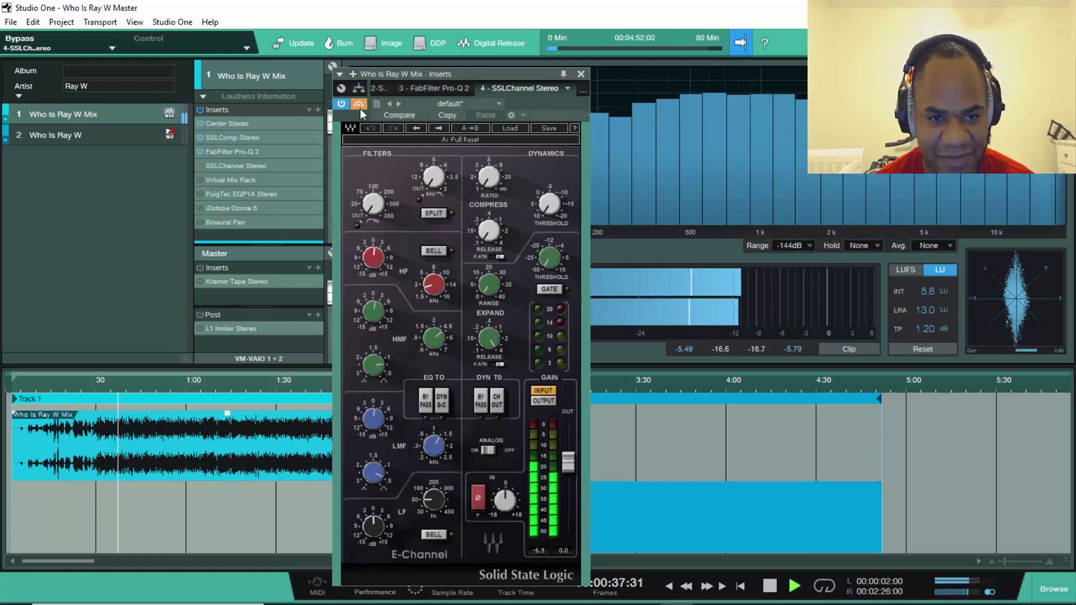
pyautogui.click(359, 106)
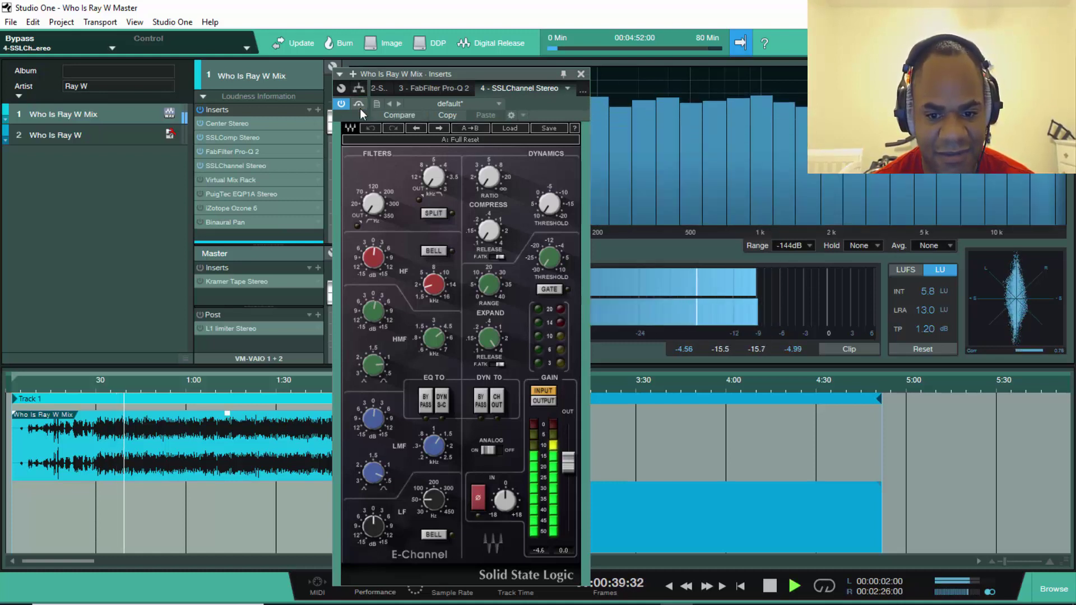
pyautogui.press('space')
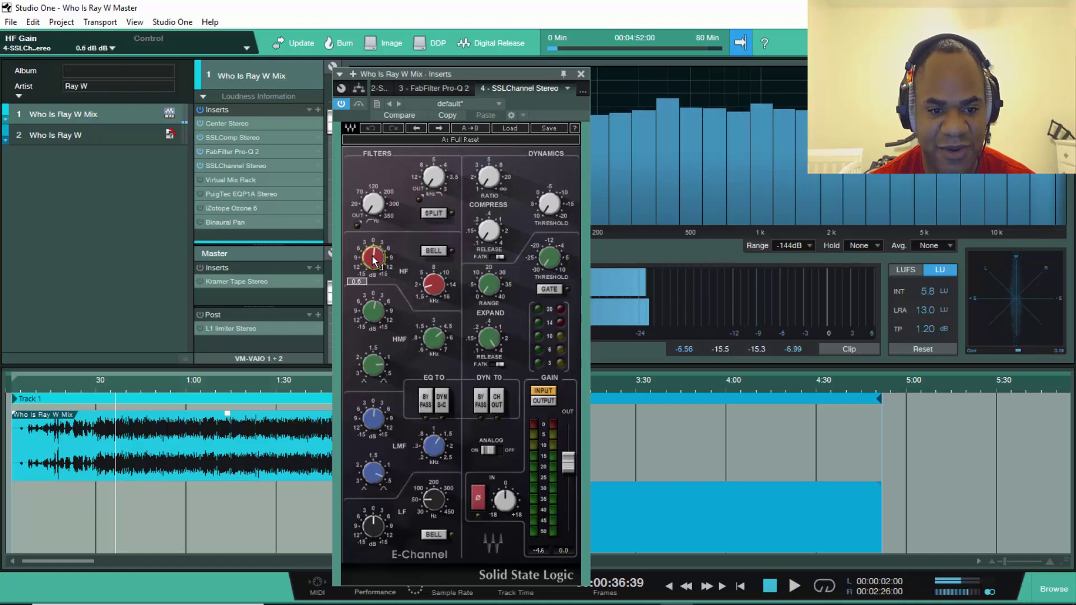
# Review the SSL channel's HF, HMF and LMF gain settings and its HF and HMF frequency settings
pyautogui.moveTo(381, 309)
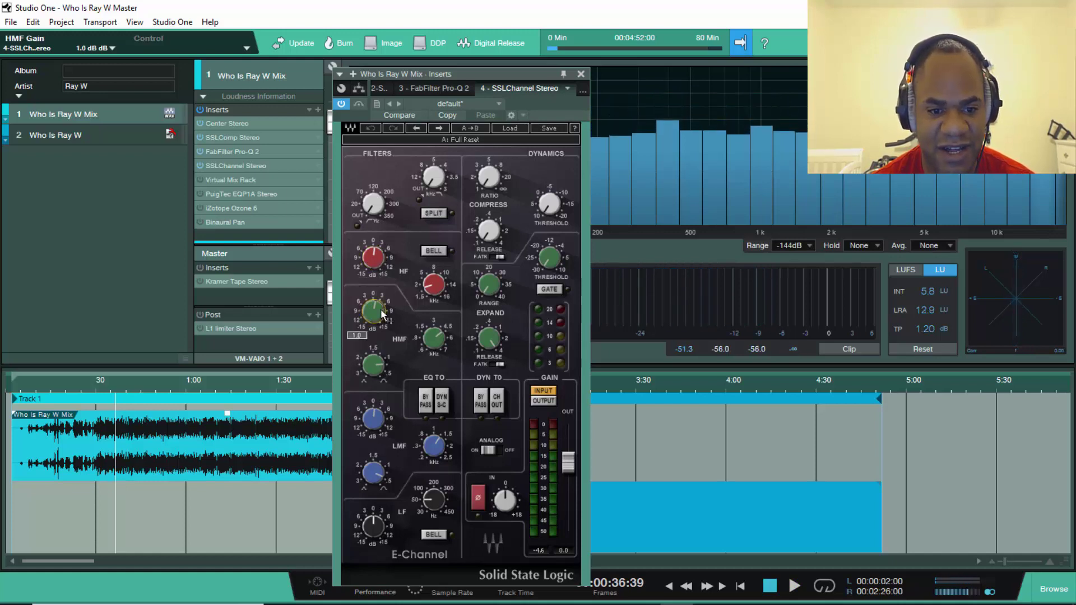
pyautogui.moveTo(382, 420)
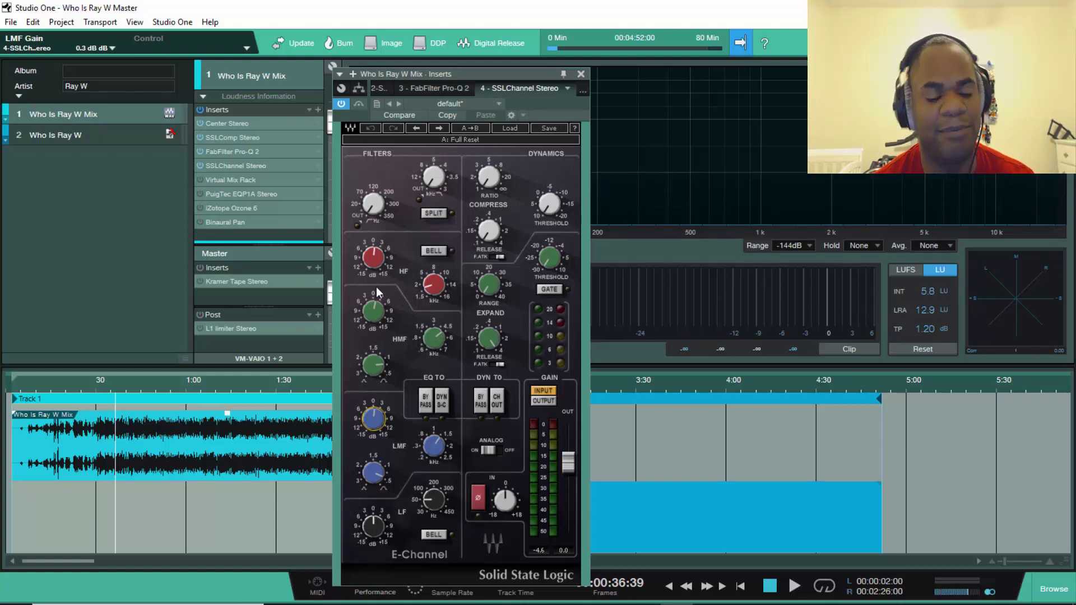
pyautogui.click(435, 286)
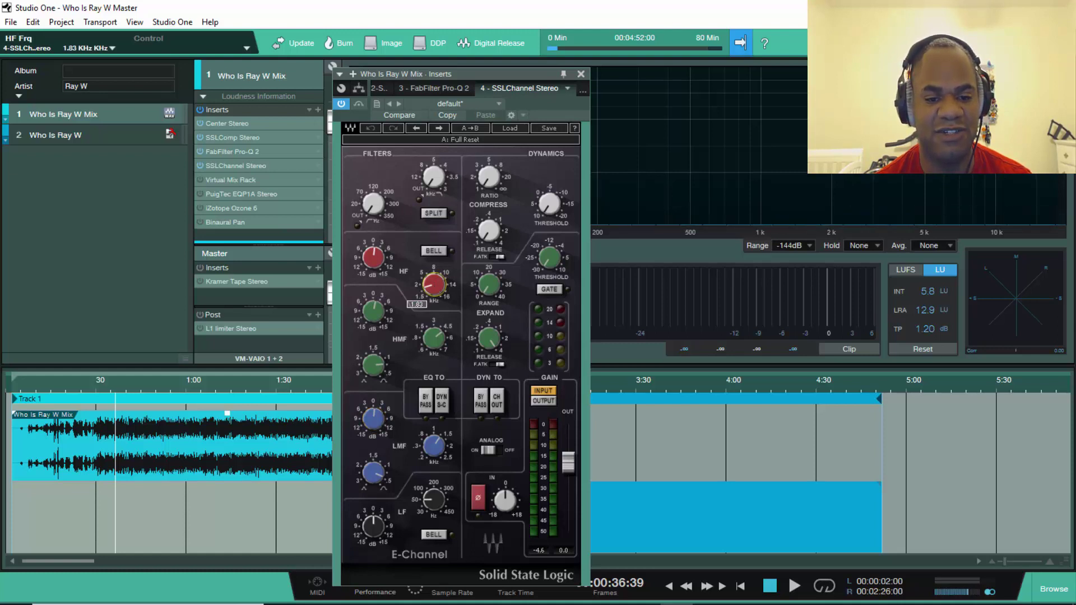
pyautogui.click(435, 336)
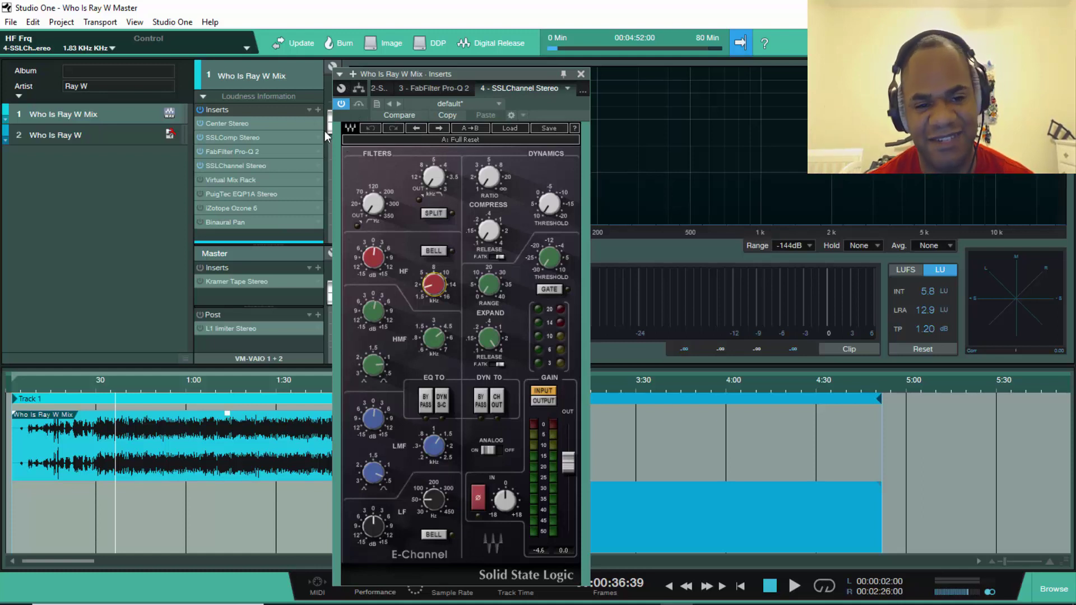
# Play from about 0:36 and repeatedly toggle the SSLChannel Stereo bypass to compare the EQ boosts with the unprocessed sound
pyautogui.press('space')
pyautogui.click(341, 104)
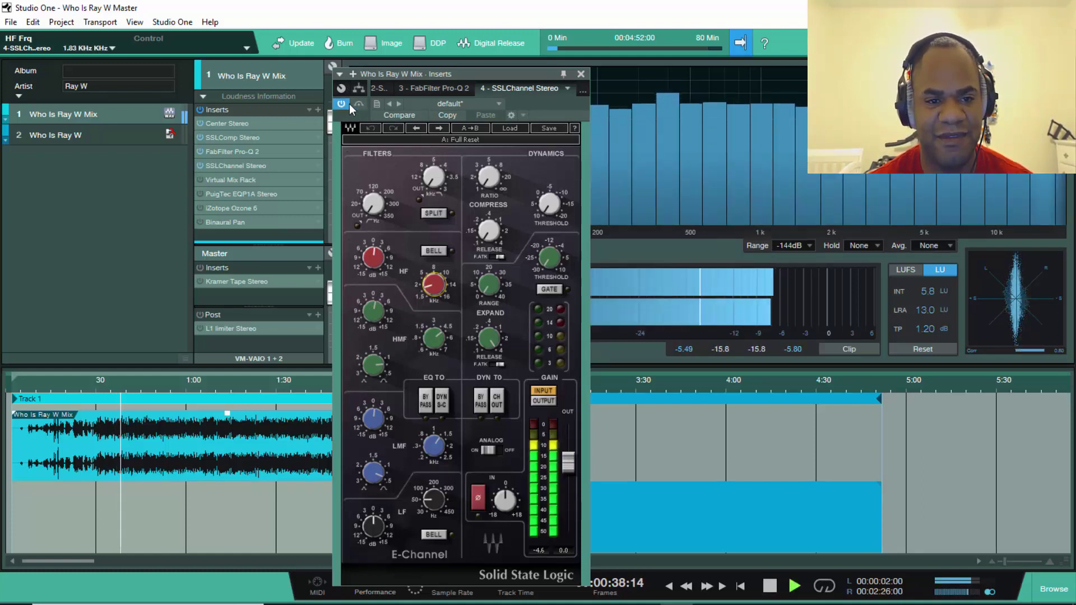
pyautogui.click(356, 105)
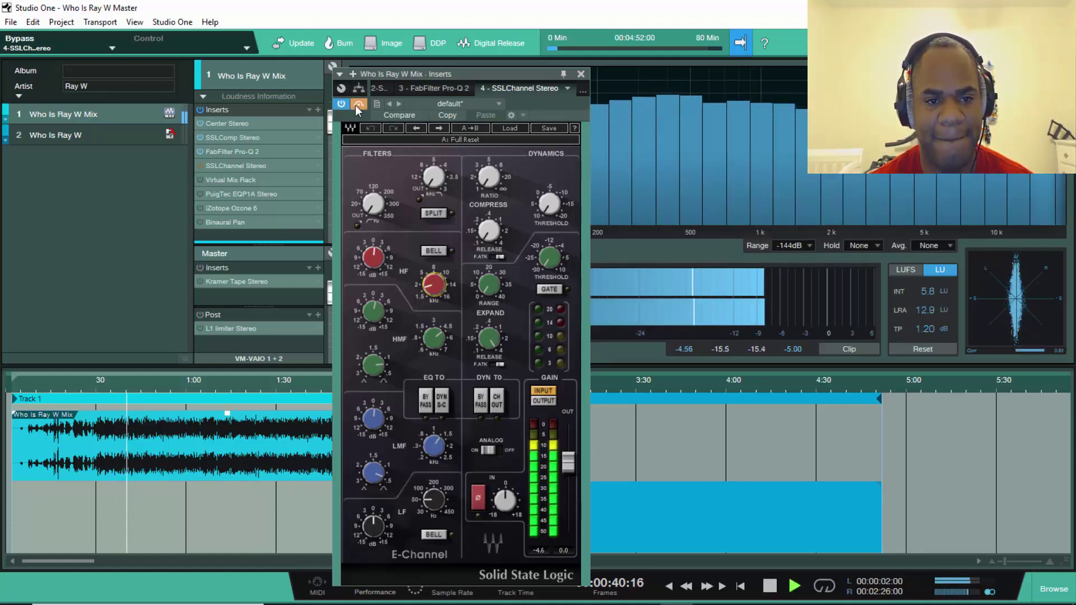
pyautogui.click(358, 104)
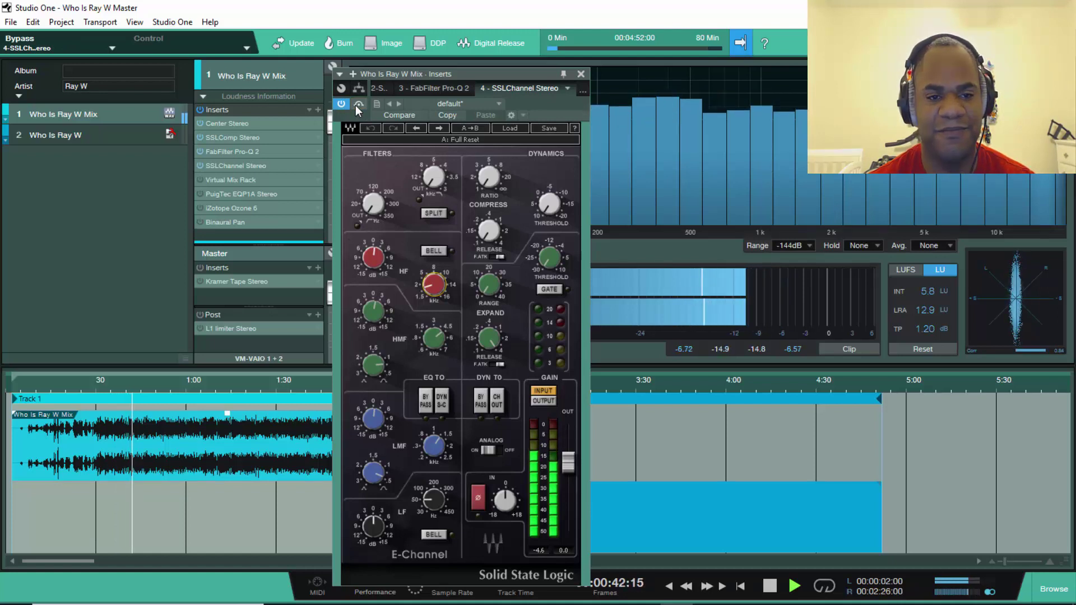
pyautogui.click(357, 104)
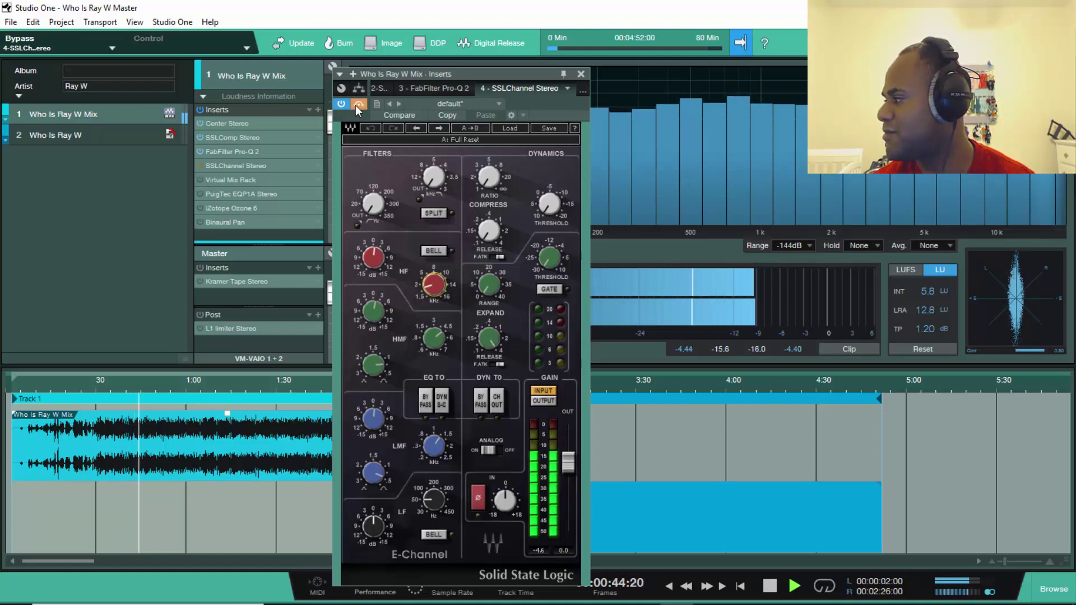
pyautogui.click(355, 105)
pyautogui.press('space')
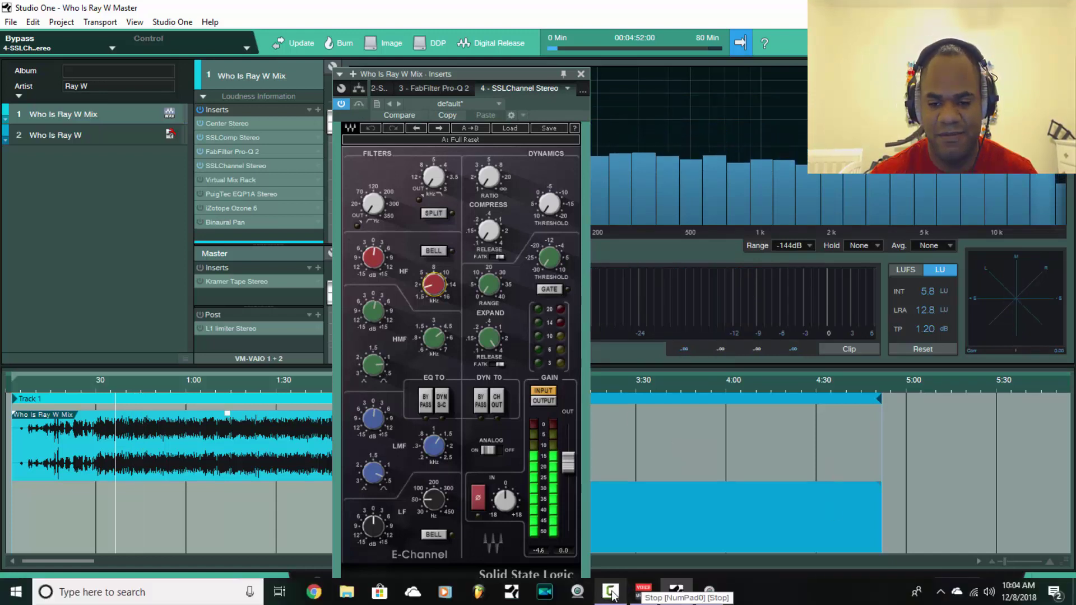
pyautogui.click(610, 591)
pyautogui.click(1012, 563)
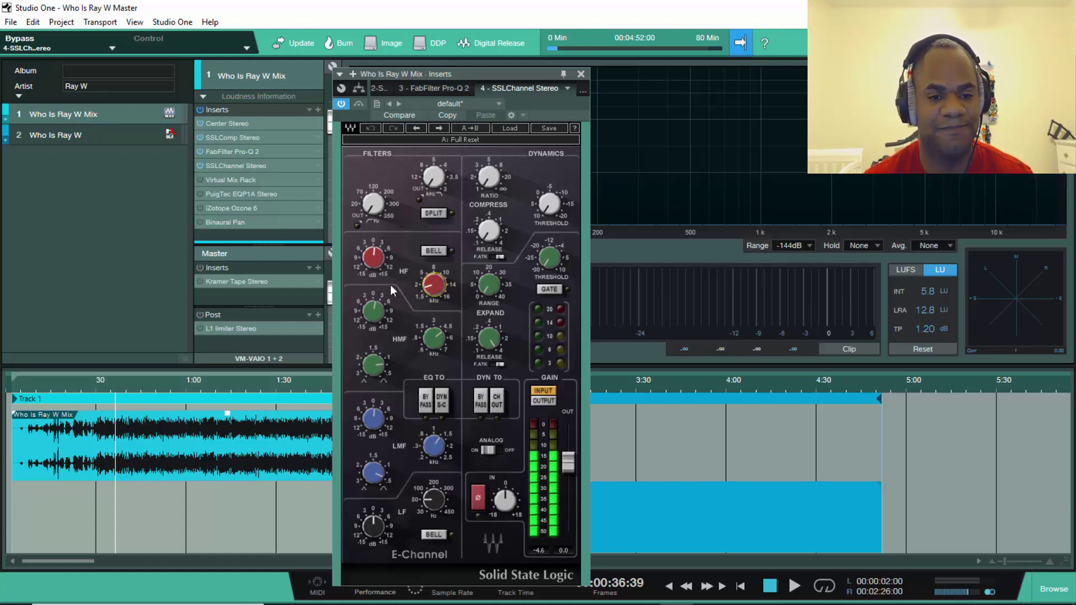
# Audition the mix with SSLChannel Stereo bypassed, moving playback ahead to about 1:10, and re-enable the plug-in before stopping playback
pyautogui.press('space')
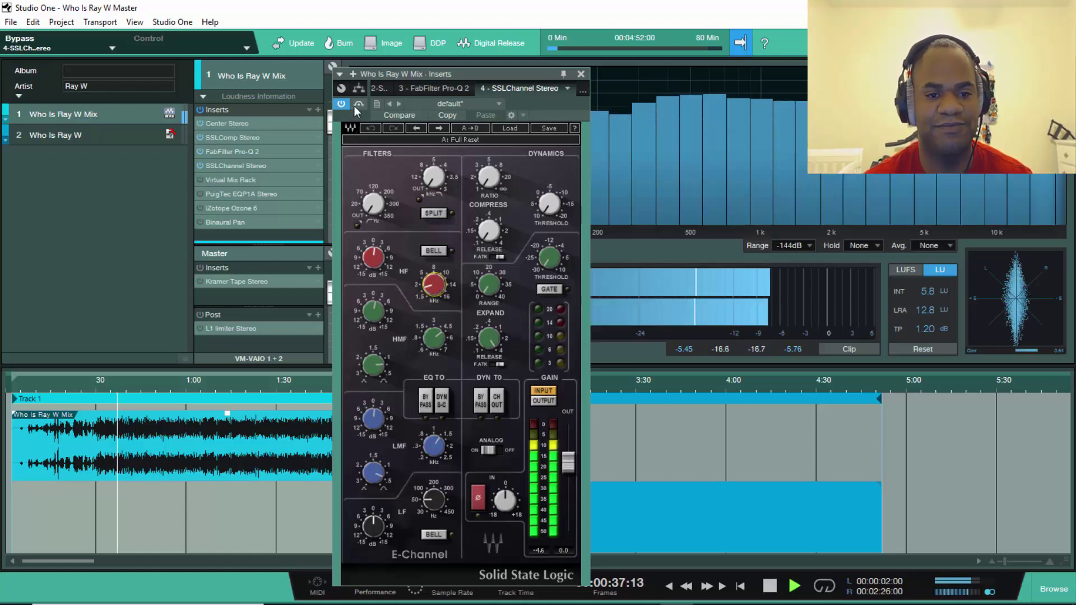
pyautogui.click(356, 105)
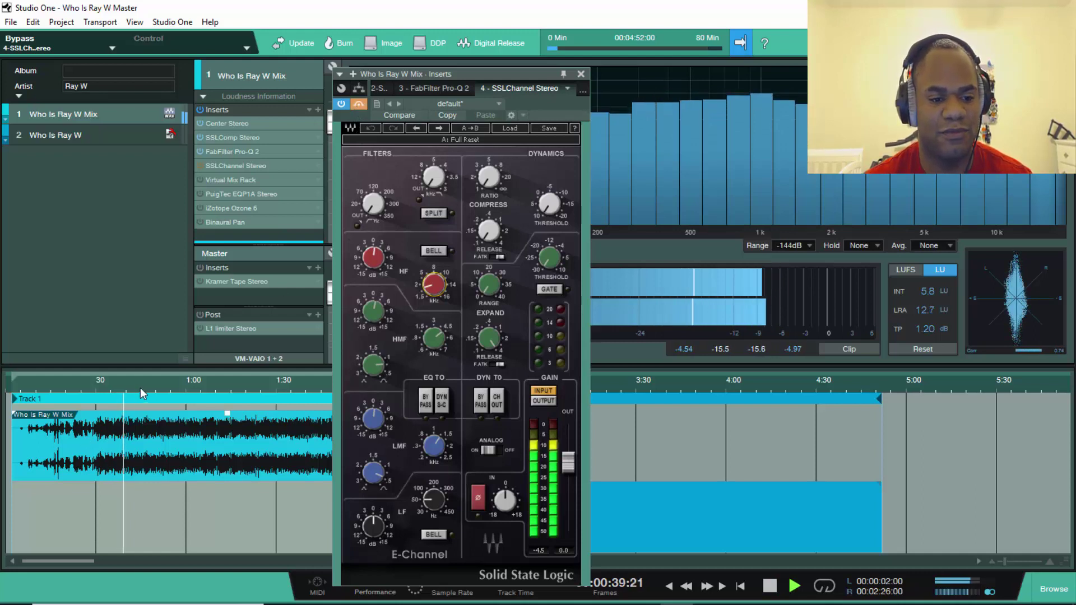
pyautogui.click(165, 386)
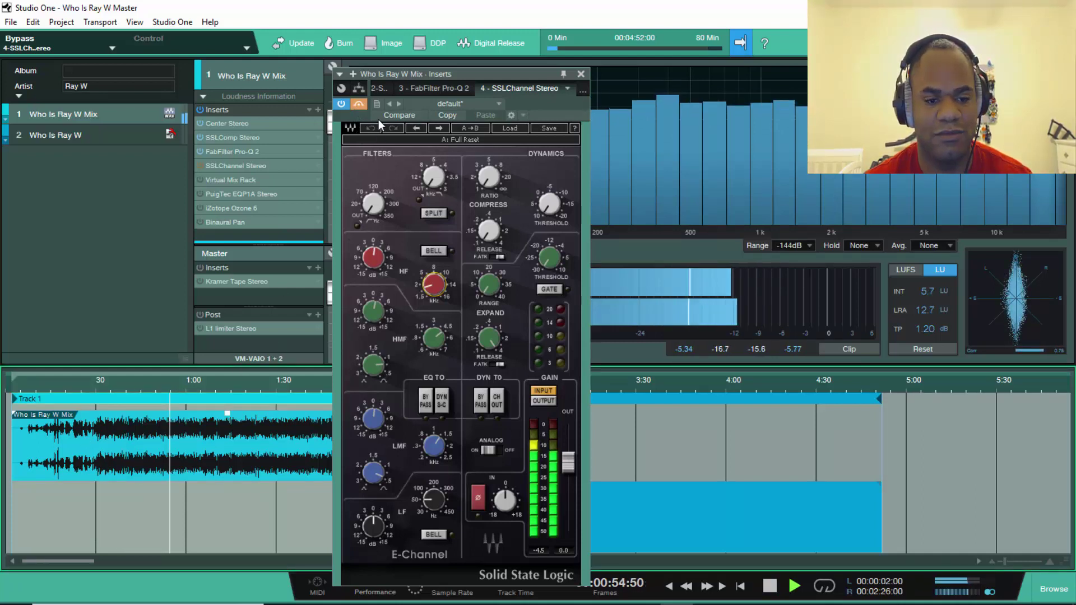
pyautogui.click(207, 389)
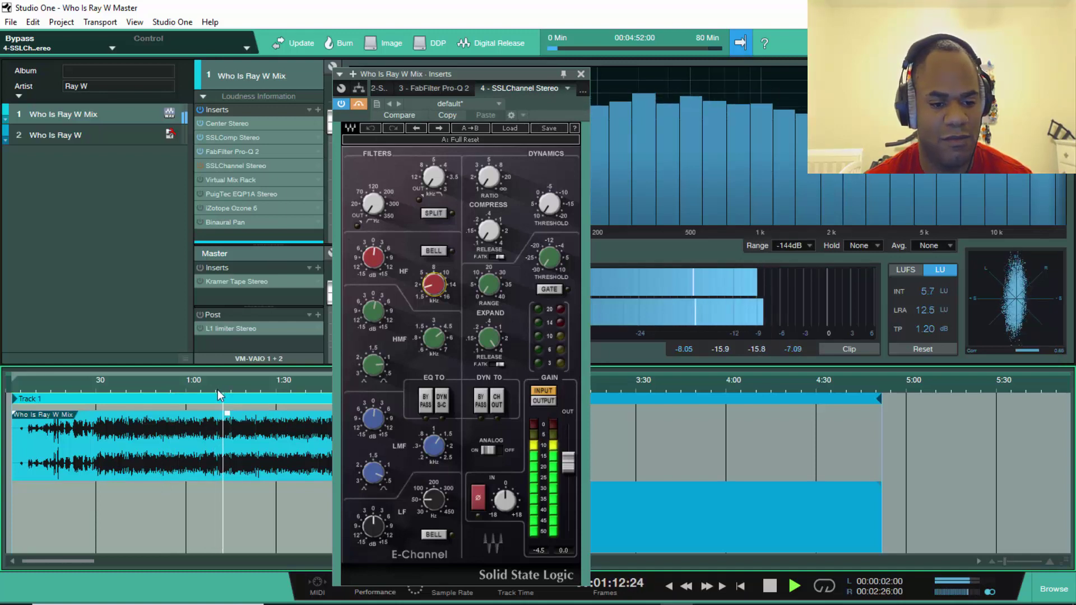
pyautogui.press('e')
pyautogui.click(216, 388)
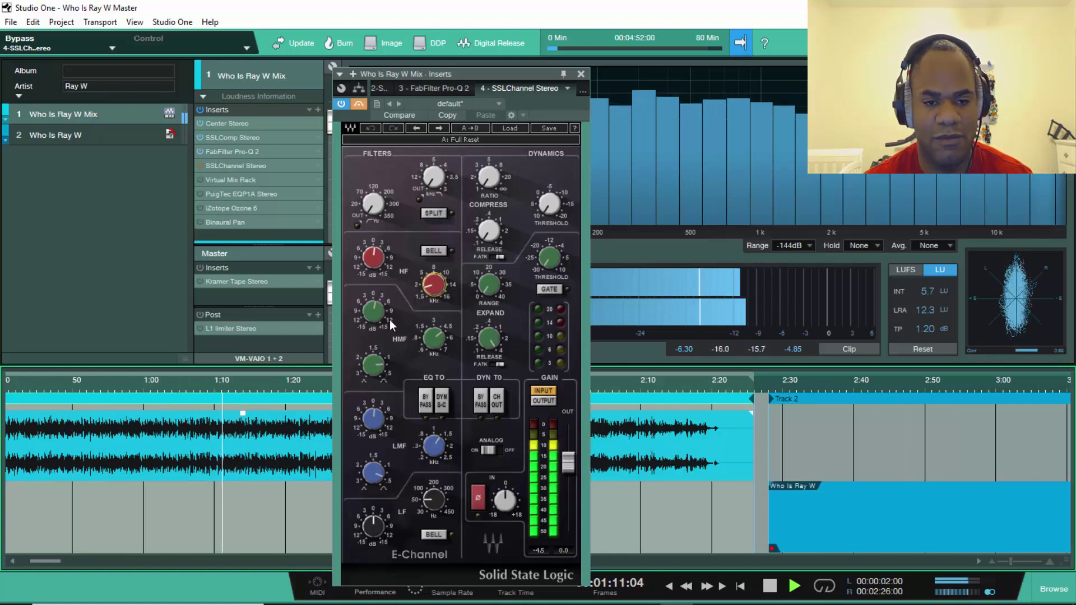
pyautogui.click(358, 104)
pyautogui.press('space')
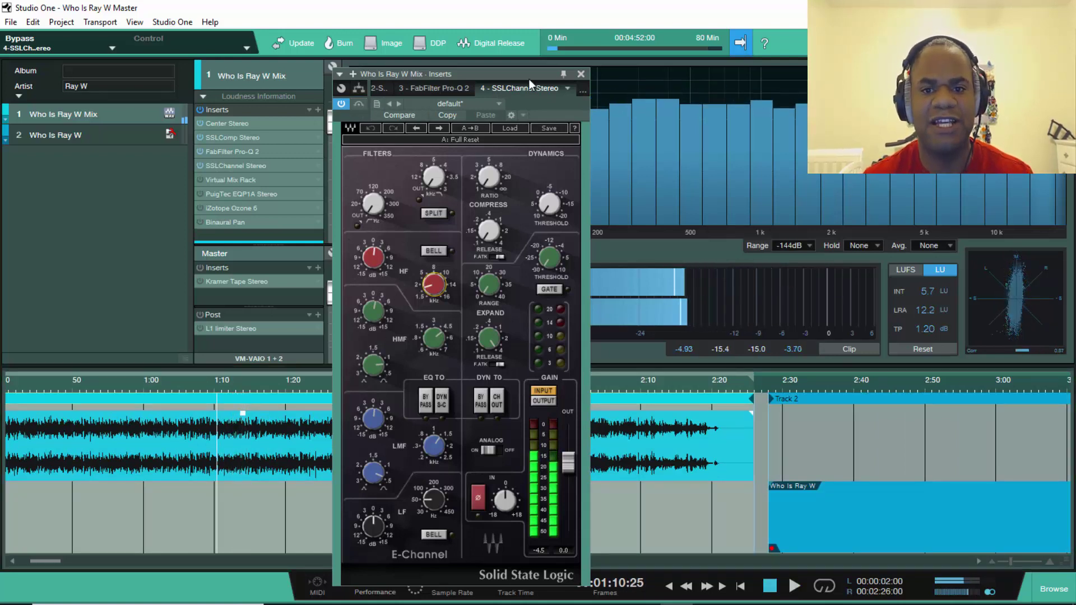
# Close the SSLChannel Stereo window, open the Virtual Mix Rack insert with its Revival module, and activate the insert
pyautogui.click(581, 74)
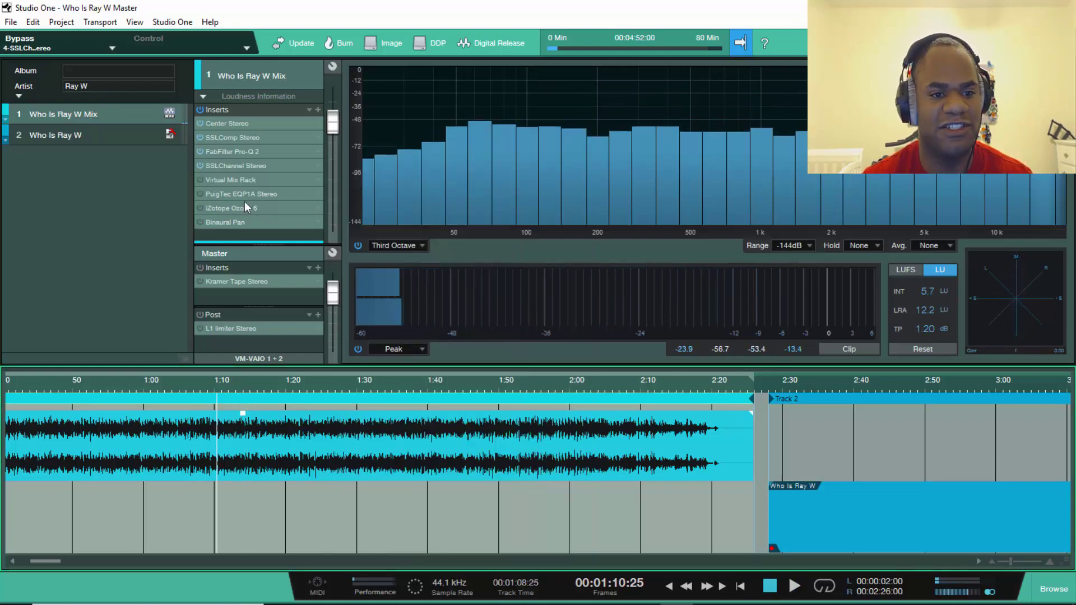
pyautogui.click(256, 167)
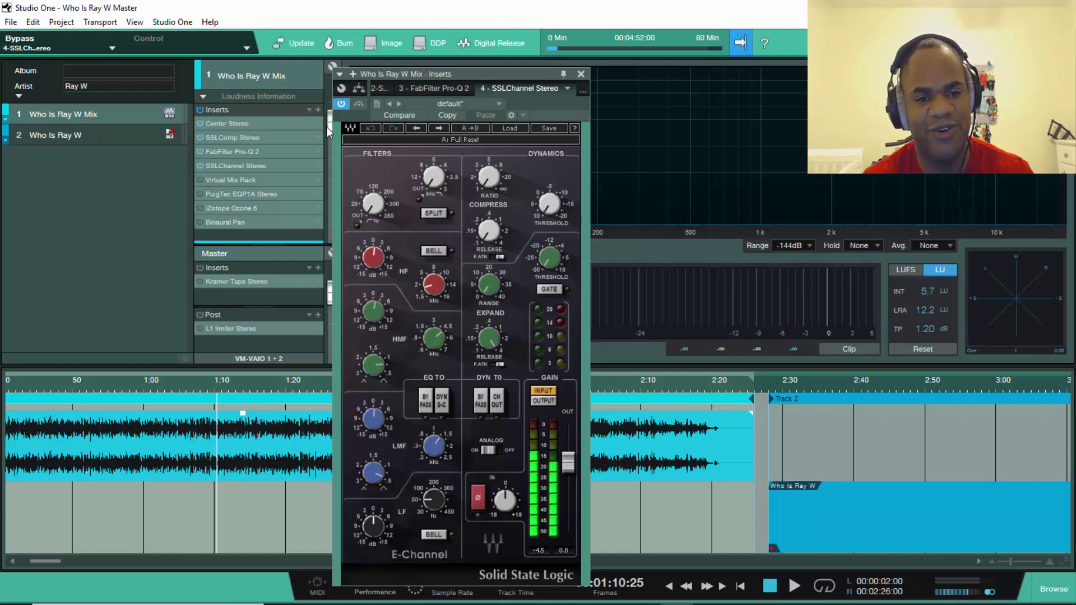
pyautogui.click(581, 73)
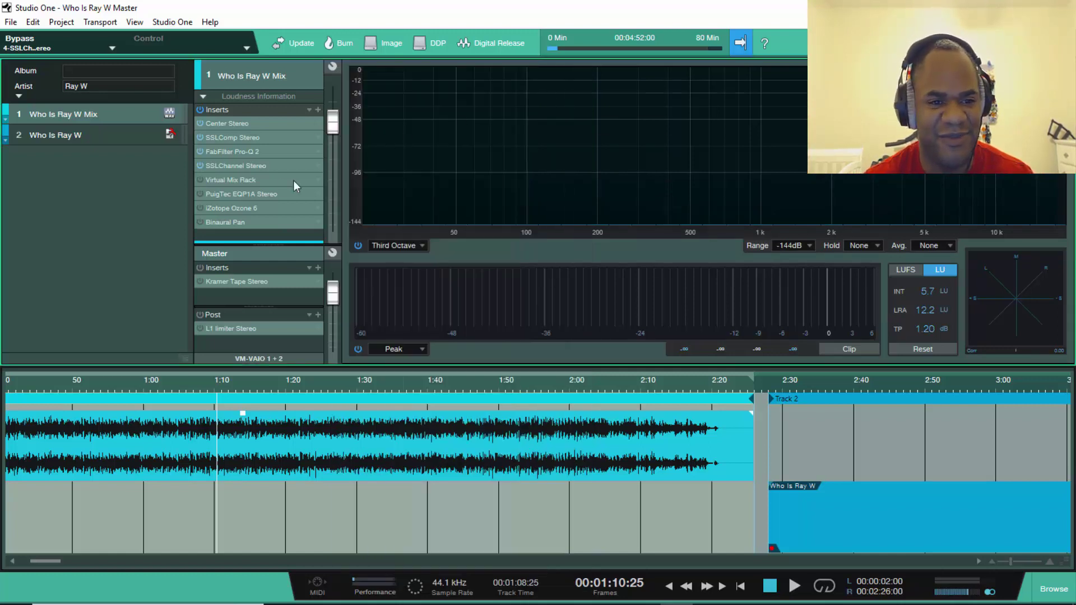
pyautogui.doubleClick(244, 184)
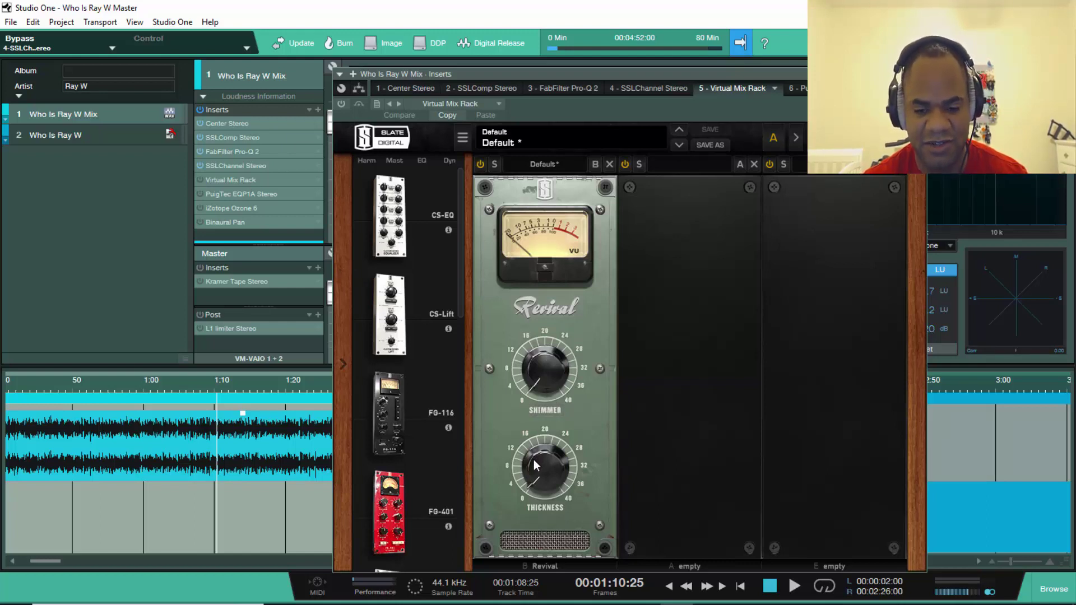
pyautogui.moveTo(535, 459)
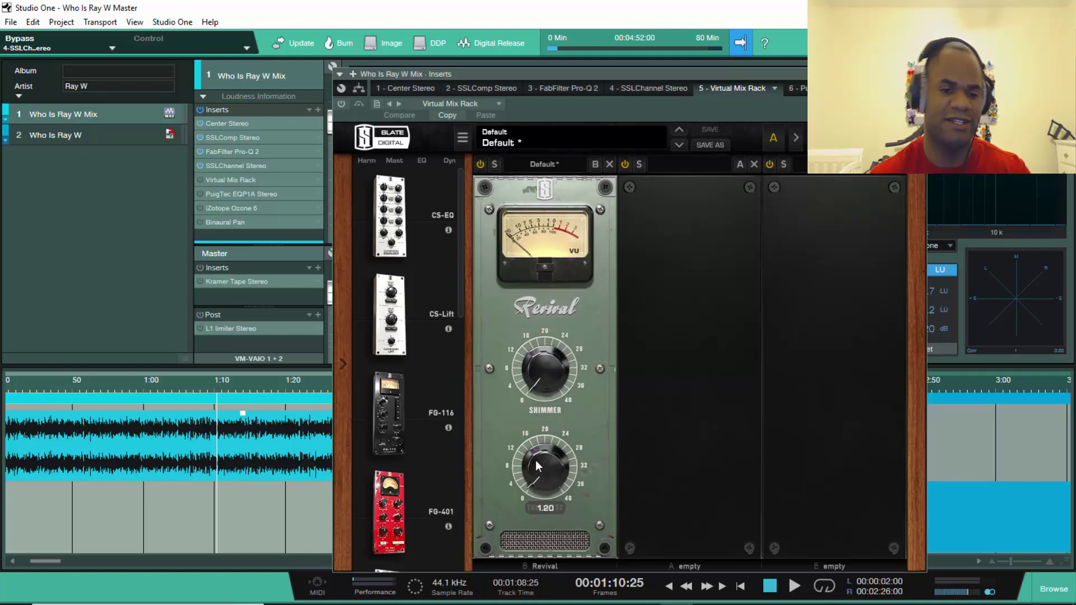
pyautogui.click(339, 105)
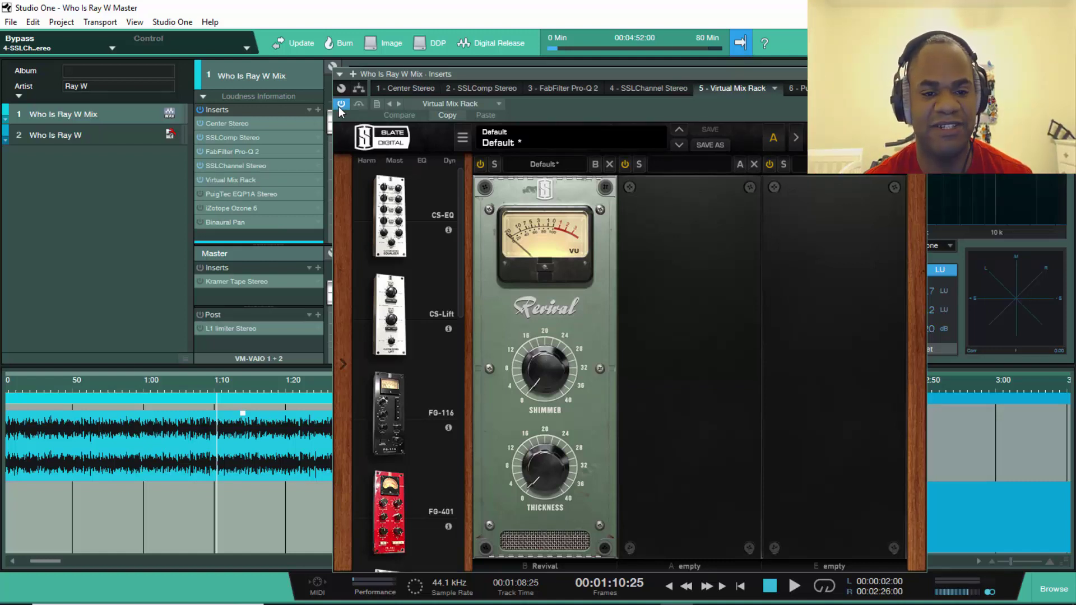
# Play from about 1:10 and repeatedly toggle the Virtual Mix Rack bypass to hear the Revival module's effect
pyautogui.press('space')
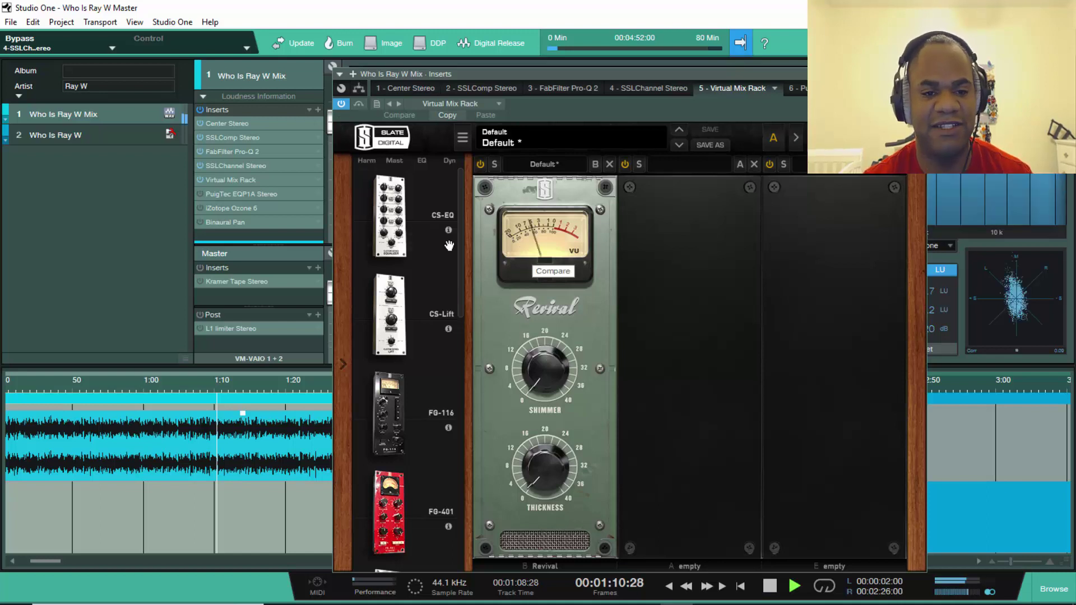
pyautogui.click(359, 104)
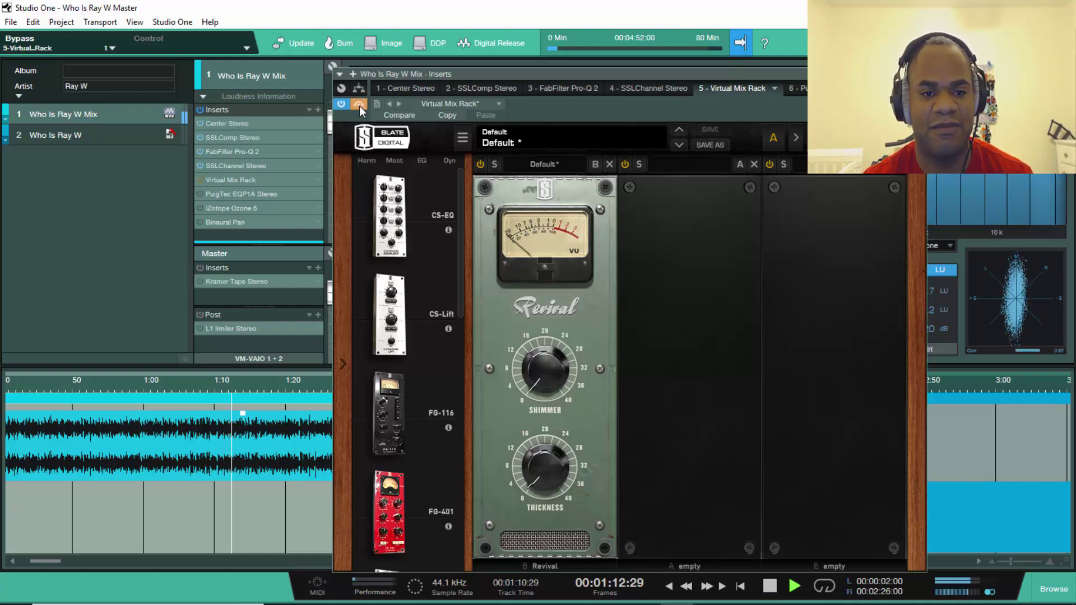
pyautogui.click(359, 105)
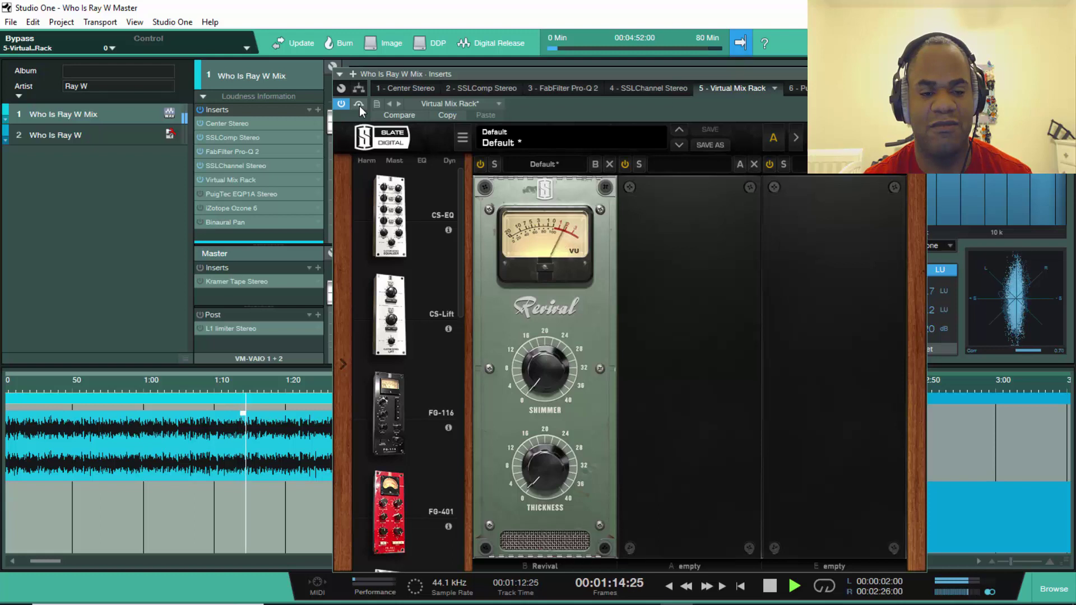
pyautogui.click(359, 104)
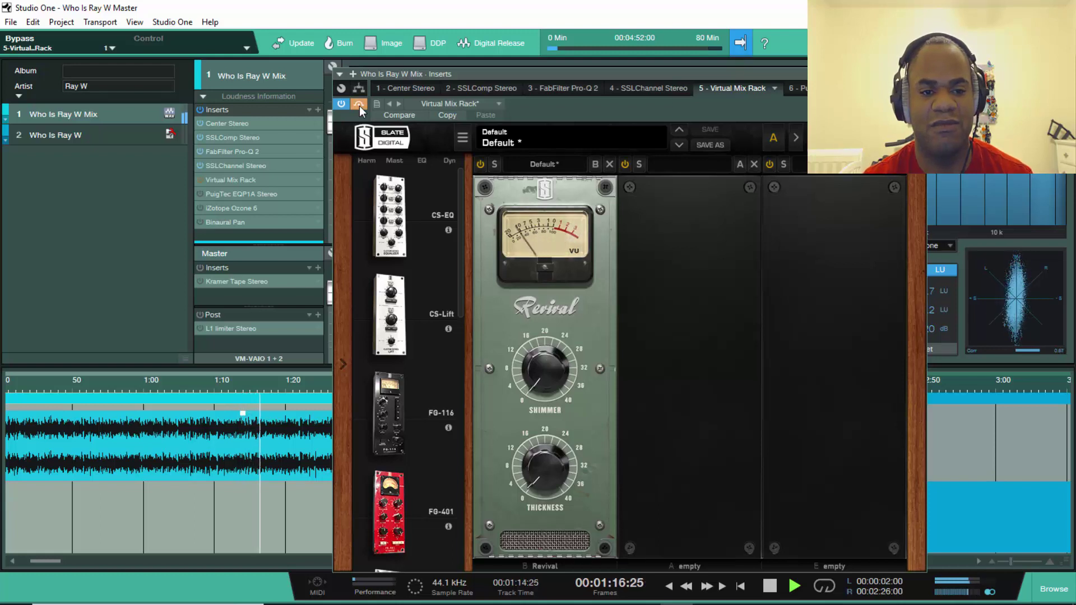
pyautogui.click(358, 105)
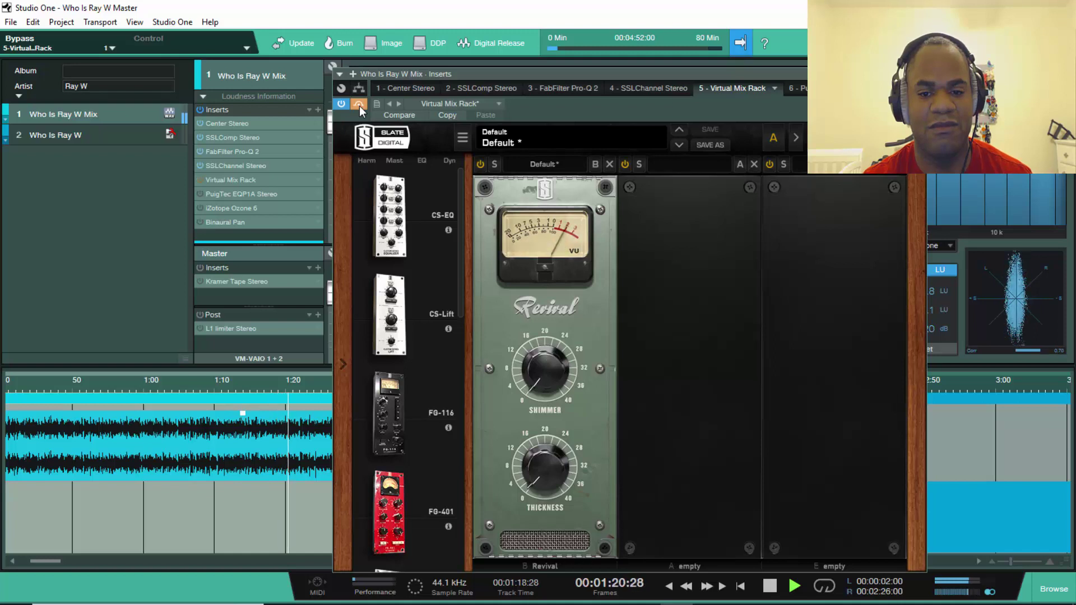
# Set Revival's Shimmer to 0.45 and Thickness to 0.75 while the mix plays, and stop playback
pyautogui.moveTo(547, 370)
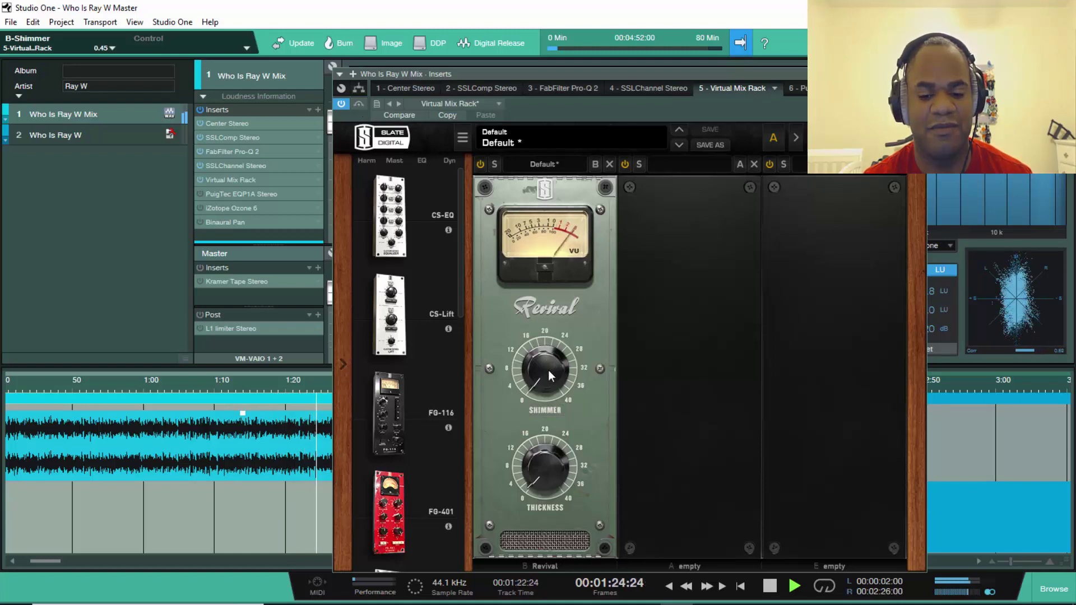
pyautogui.moveTo(547, 474); pyautogui.dragTo(488, 400)
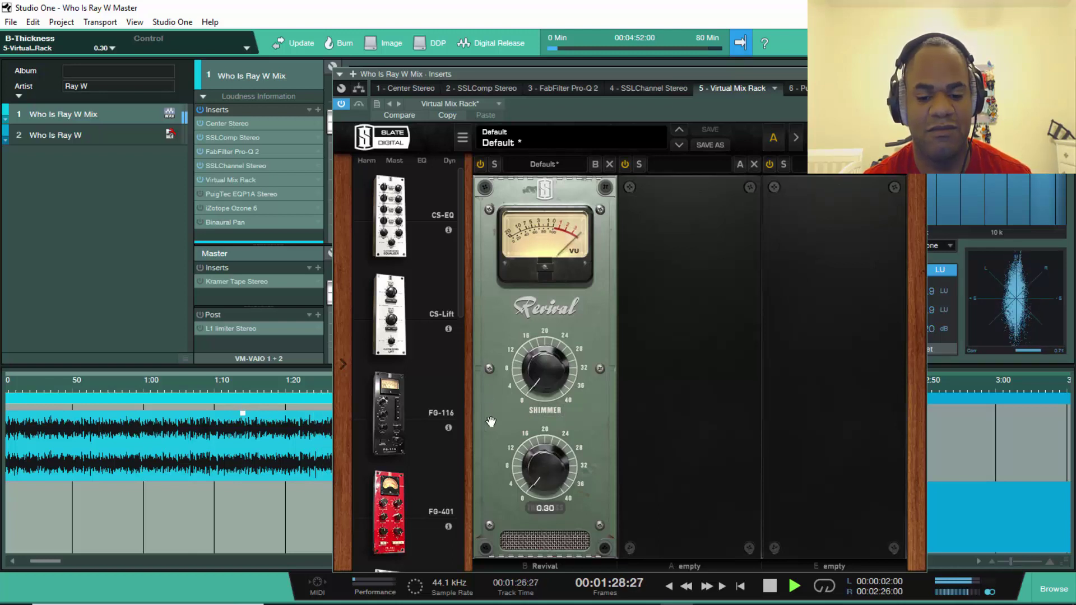
pyautogui.press('space')
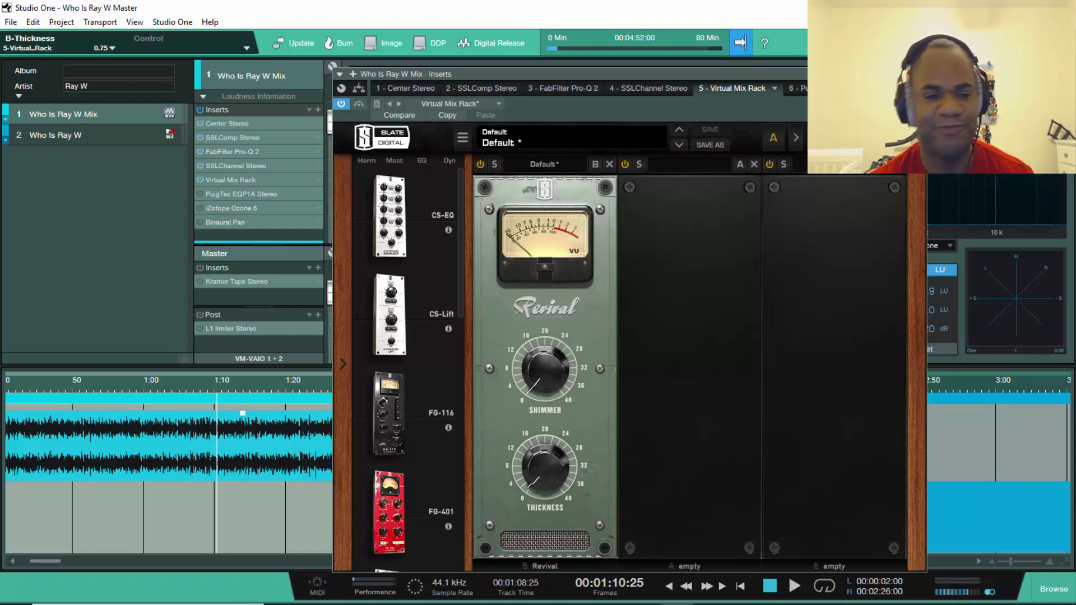
# Close the Virtual Mix Rack window, open the PuigTec EQP1A Stereo insert, and activate it
pyautogui.click(920, 73)
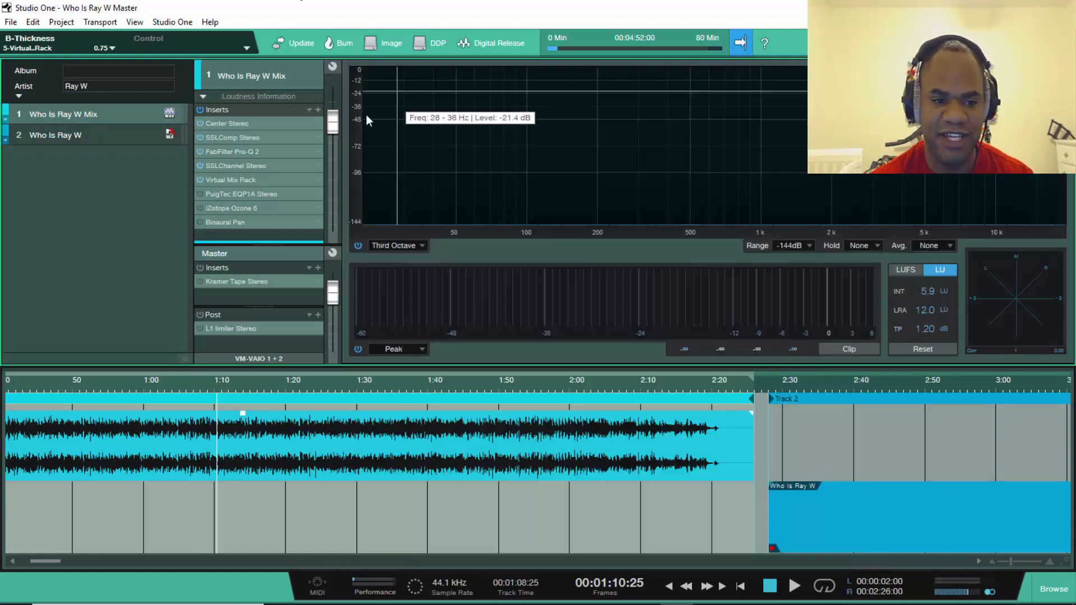
pyautogui.click(219, 194)
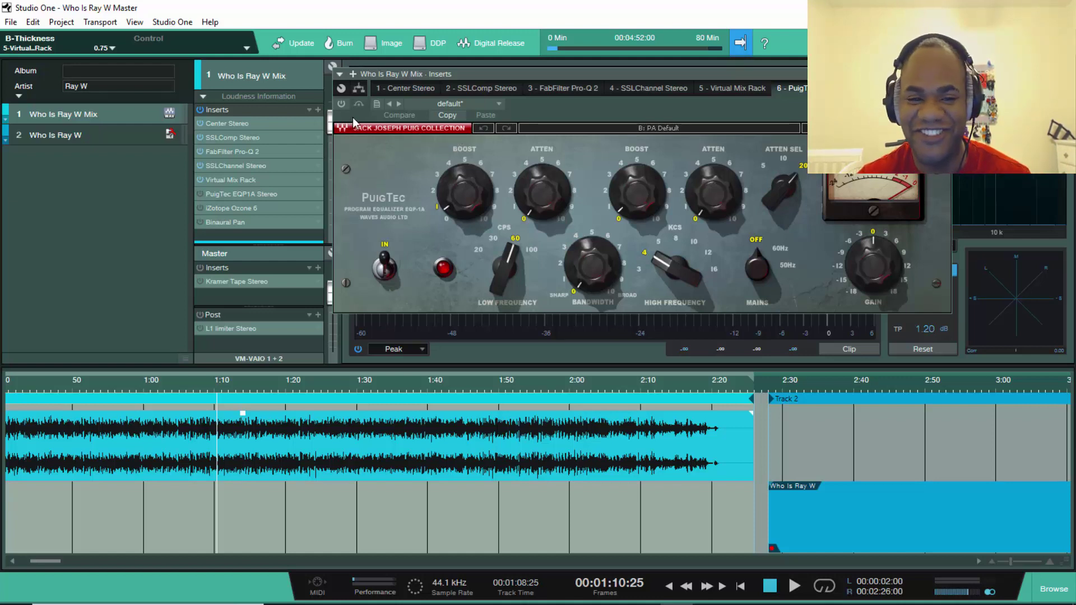
pyautogui.click(341, 103)
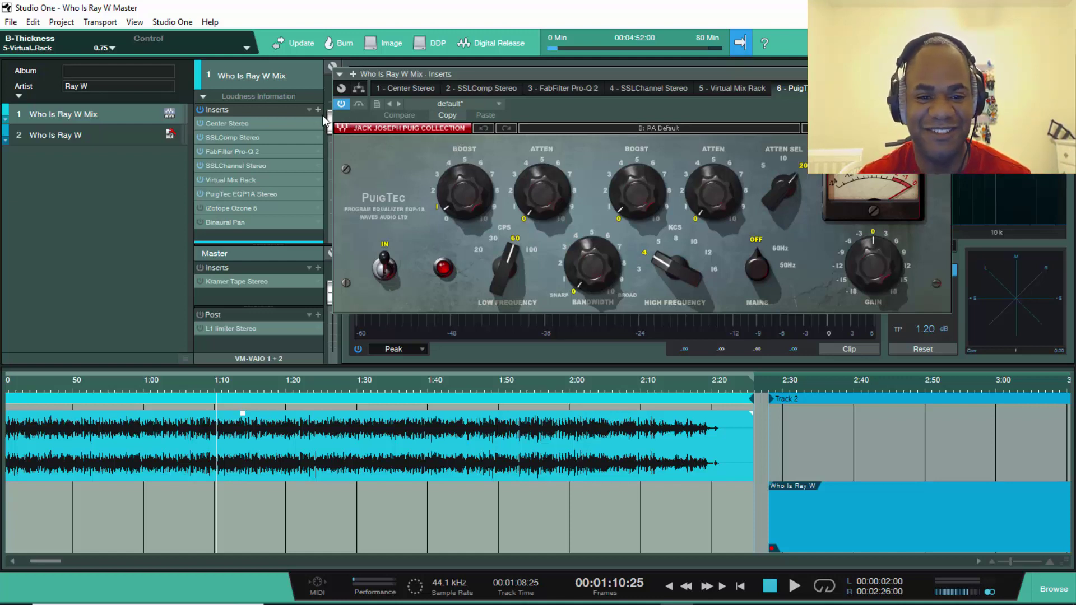
# Audition the PuigTec EQ from about 1:10 with the low boost at 0.5, and set the high boost to 0.4
pyautogui.press('space')
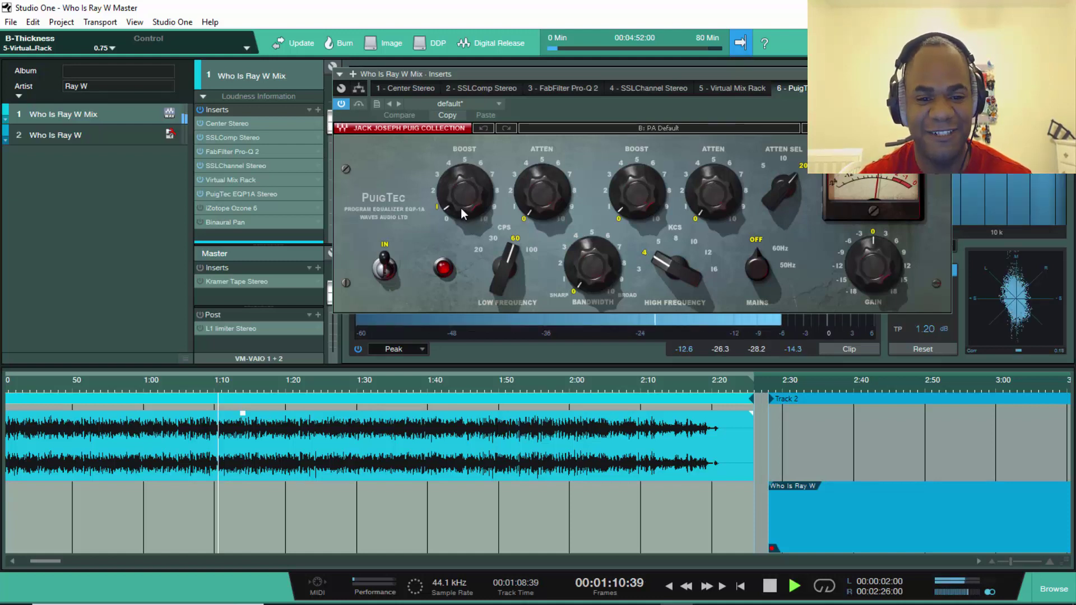
pyautogui.moveTo(461, 204)
pyautogui.press('space')
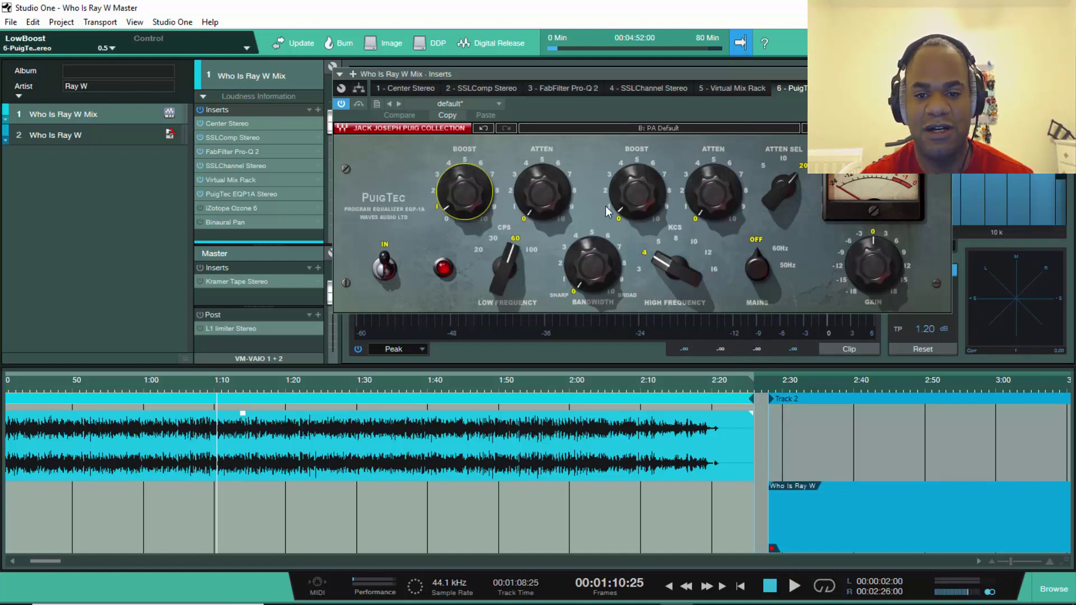
pyautogui.moveTo(620, 197); pyautogui.dragTo(620, 195)
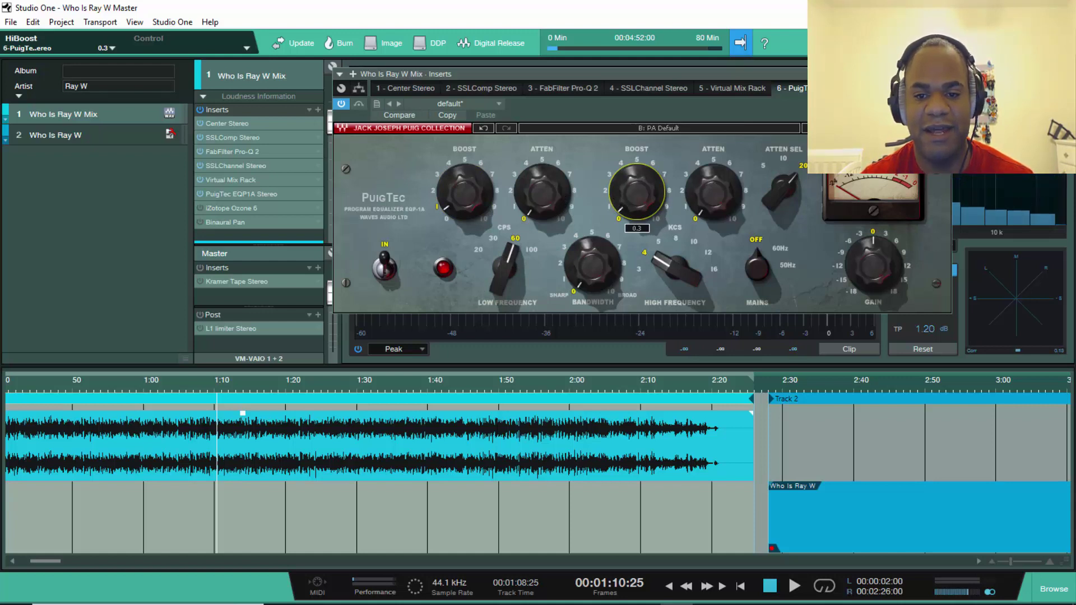
pyautogui.moveTo(620, 195); pyautogui.dragTo(620, 193)
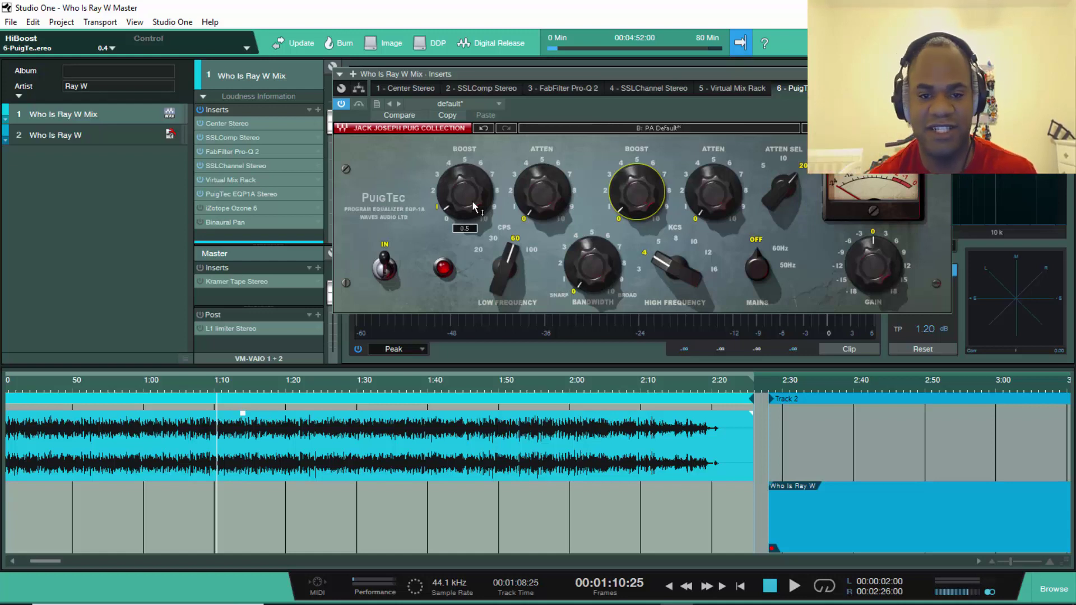
# Play from about 1:10, set the PuigTec low boost to 0.7, and exaggerate its high boost to 10.5 before stopping playback
pyautogui.press('space')
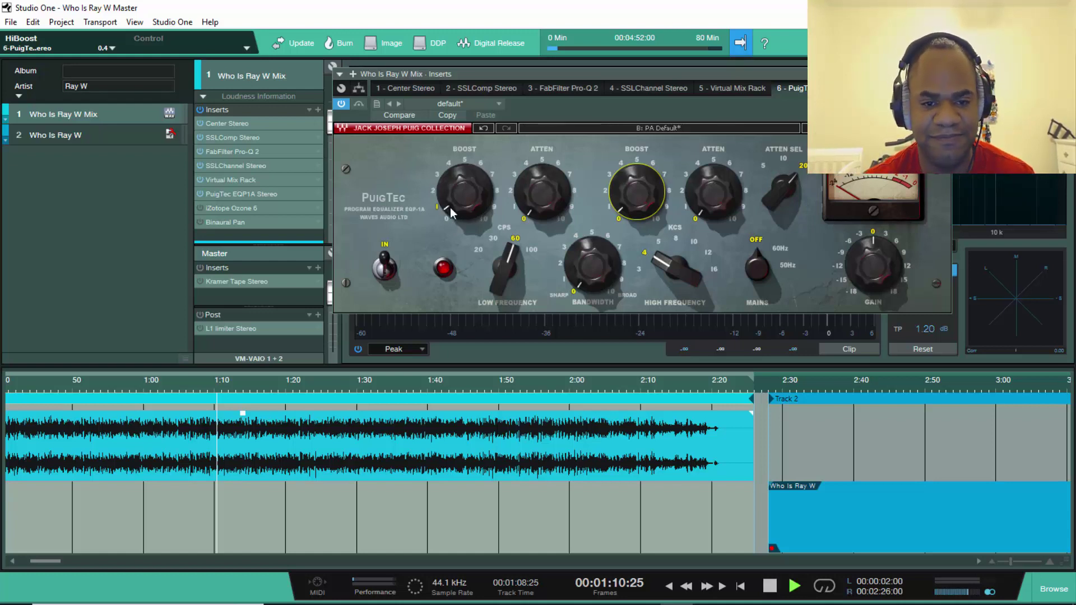
pyautogui.moveTo(442, 194)
pyautogui.mouseDown()
pyautogui.moveTo(443, 145)
pyautogui.moveTo(443, 205)
pyautogui.mouseUp()
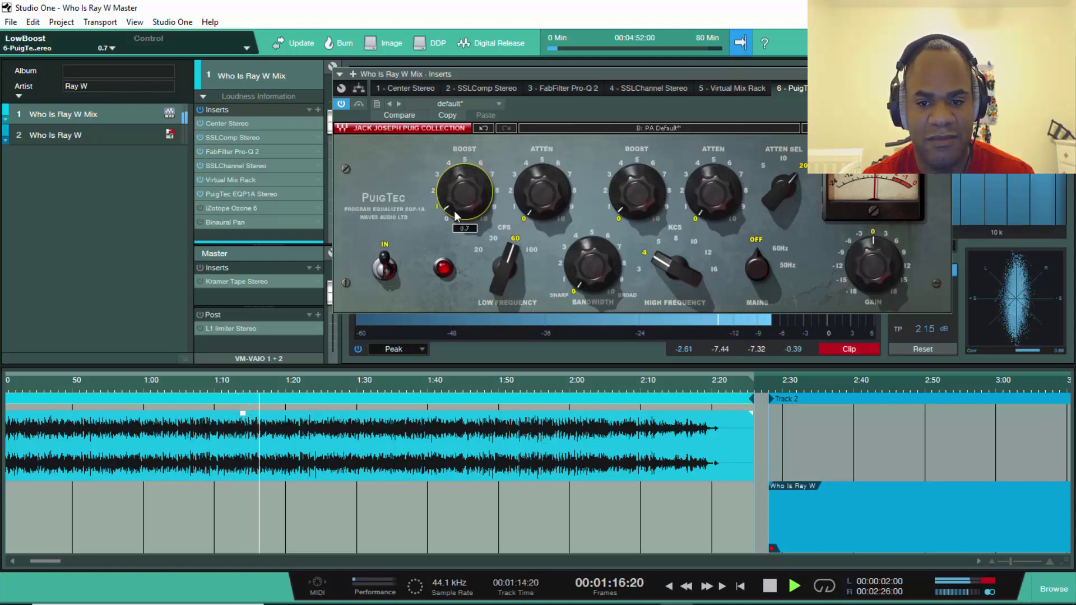
pyautogui.moveTo(652, 212); pyautogui.dragTo(652, 168)
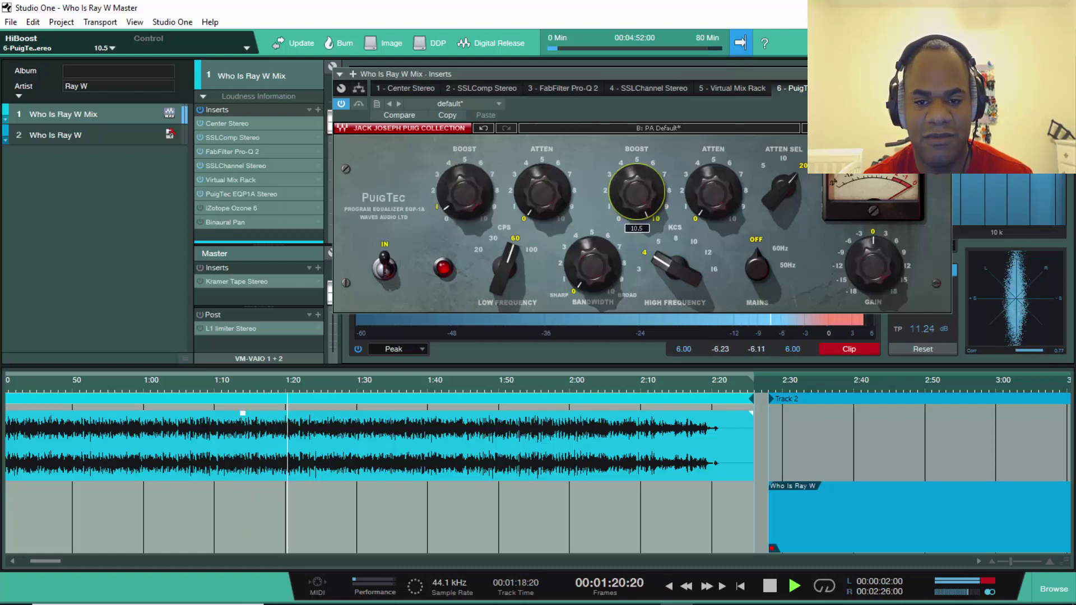
pyautogui.press('space')
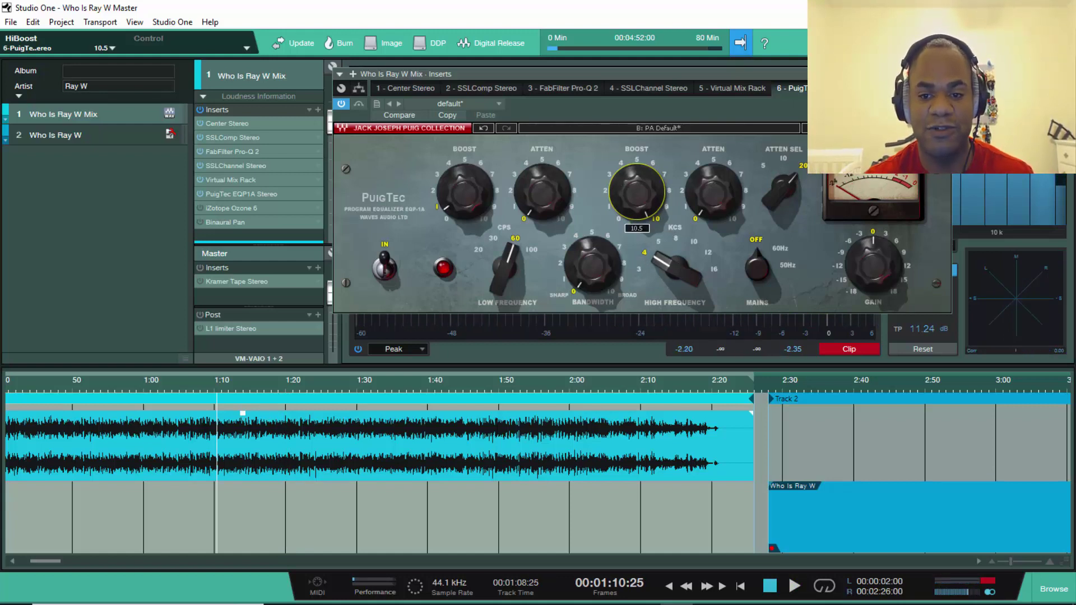
# Replay the section with the PuigTec high boost raised to 11.0, stop playback, and set the high boost to 0.7
pyautogui.press('space')
pyautogui.moveTo(644, 203); pyautogui.dragTo(644, 179)
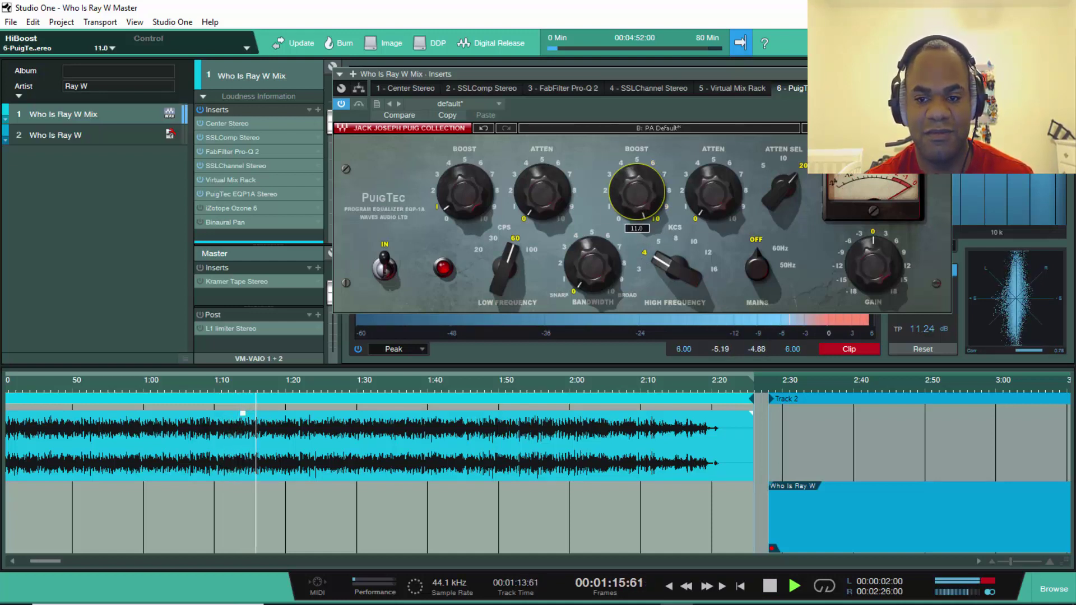
pyautogui.press('space')
pyautogui.moveTo(643, 180); pyautogui.dragTo(643, 229)
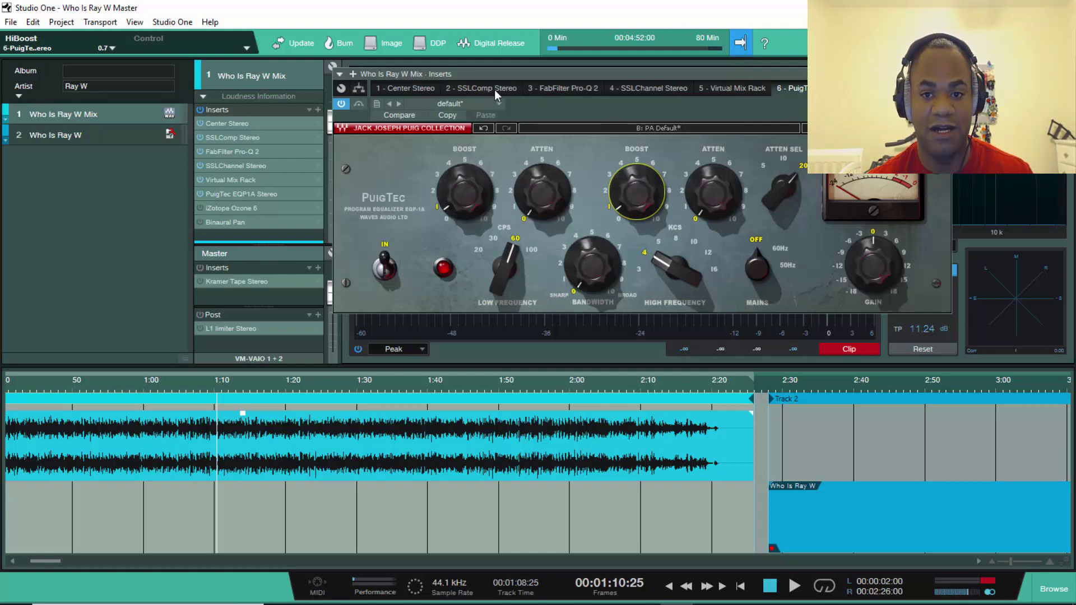
# Show the SSLChannel Stereo insert for comparison and return to the PuigTec EQP1A Stereo insert
pyautogui.click(634, 90)
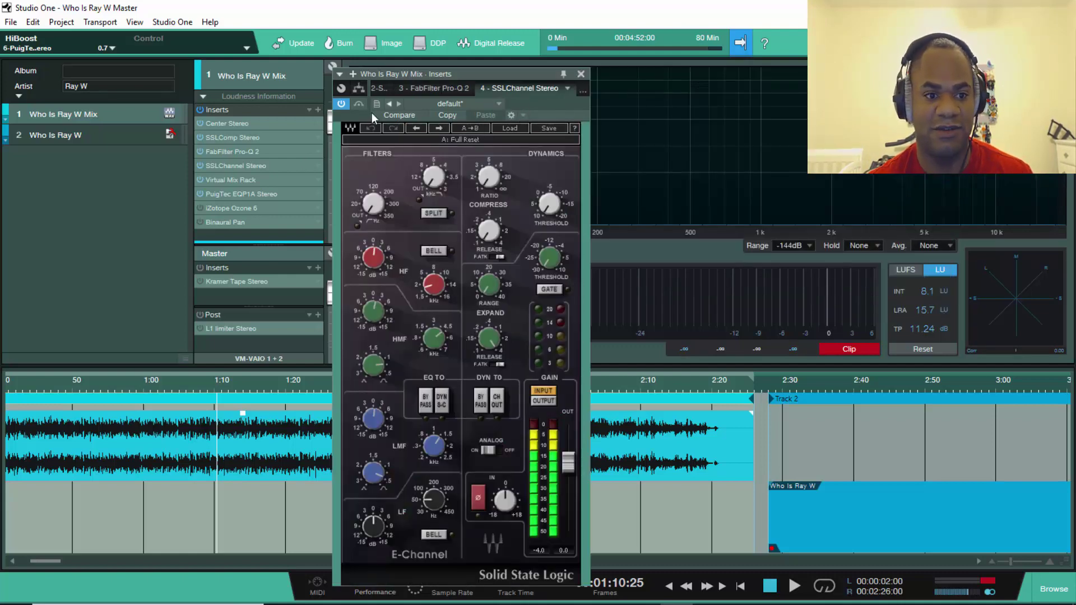
pyautogui.click(233, 194)
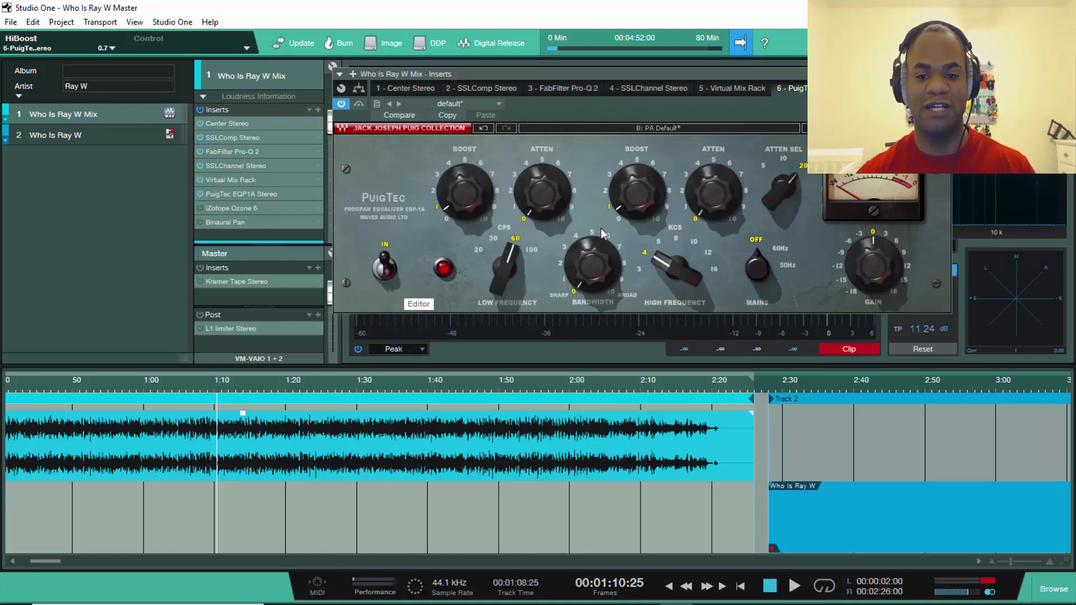
# Play from about 1:10, set the PuigTec high boost to 0.5, and stop playback
pyautogui.press('space')
pyautogui.moveTo(630, 217)
pyautogui.mouseDown()
pyautogui.moveTo(630, 157)
pyautogui.moveTo(630, 220)
pyautogui.mouseUp()
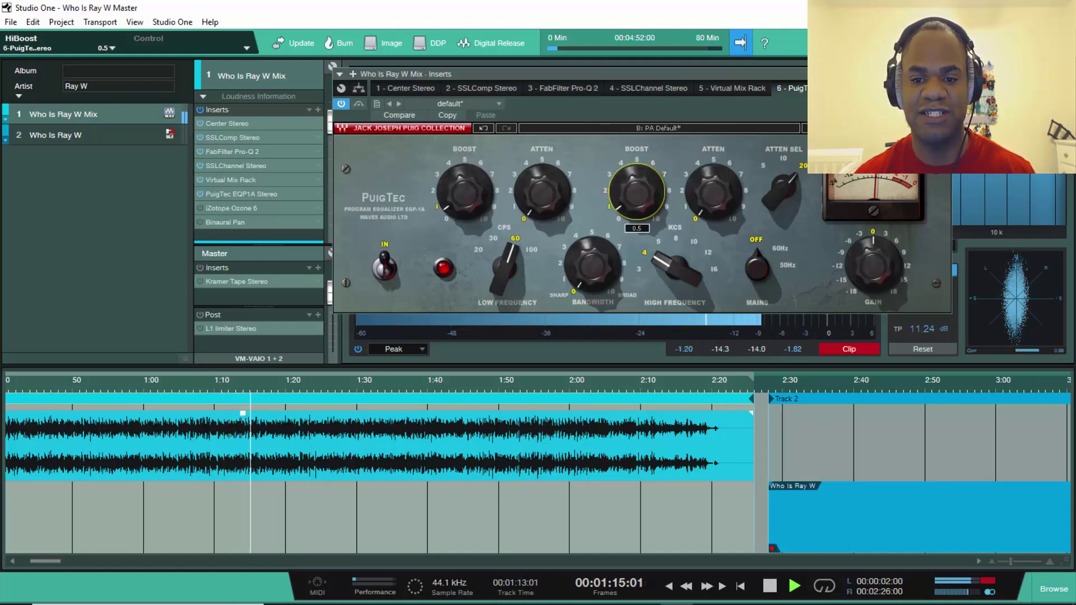
pyautogui.press('space')
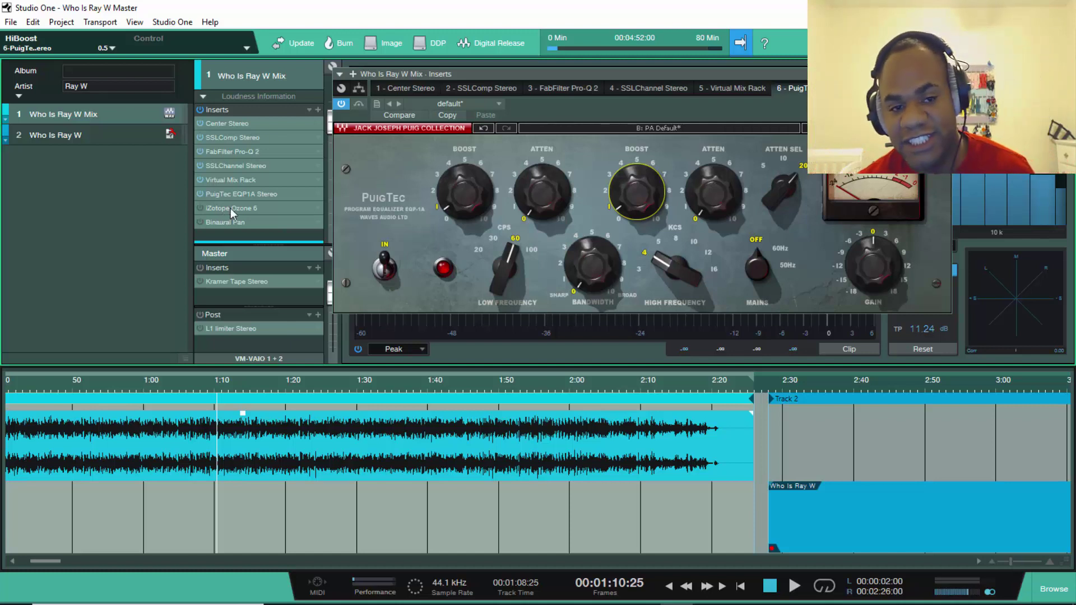
# Open the iZotope Ozone 6 insert and show the Equalizer's left/right mode, followed by its Side channel in mid/side mode
pyautogui.click(254, 213)
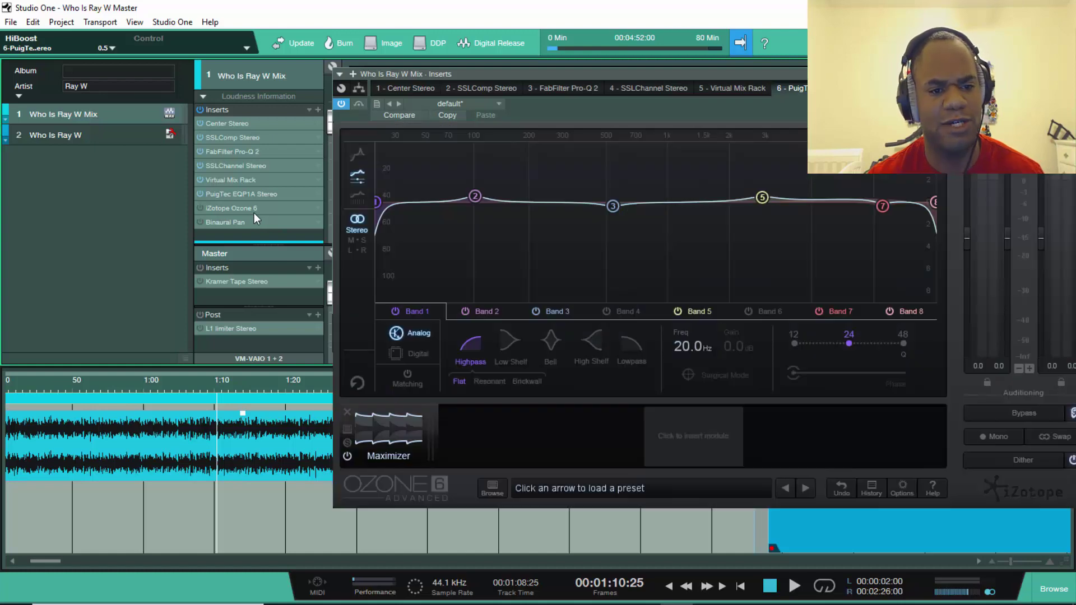
pyautogui.click(254, 213)
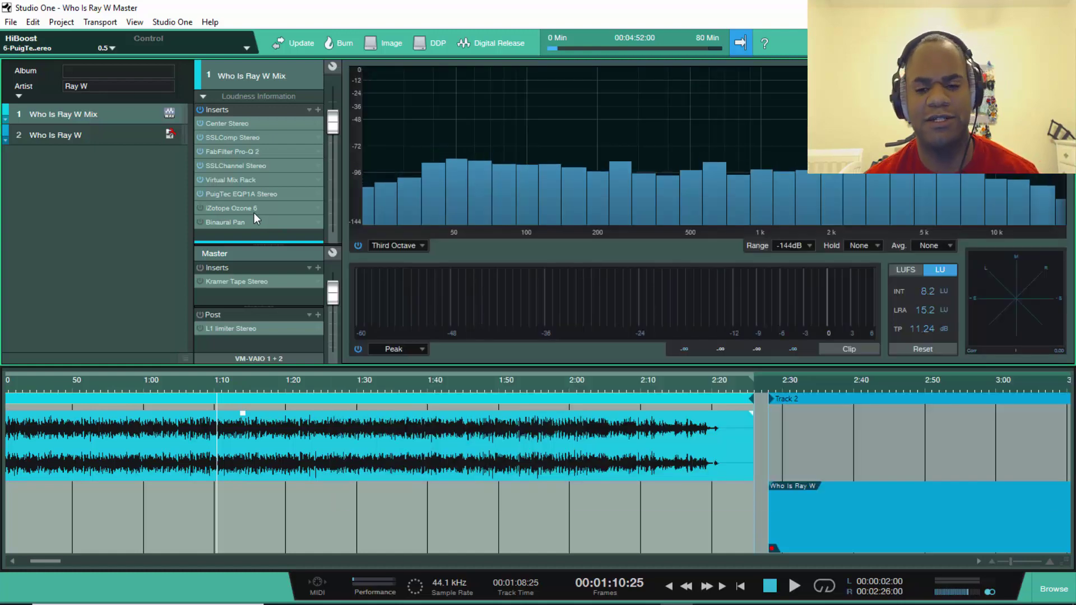
pyautogui.click(253, 212)
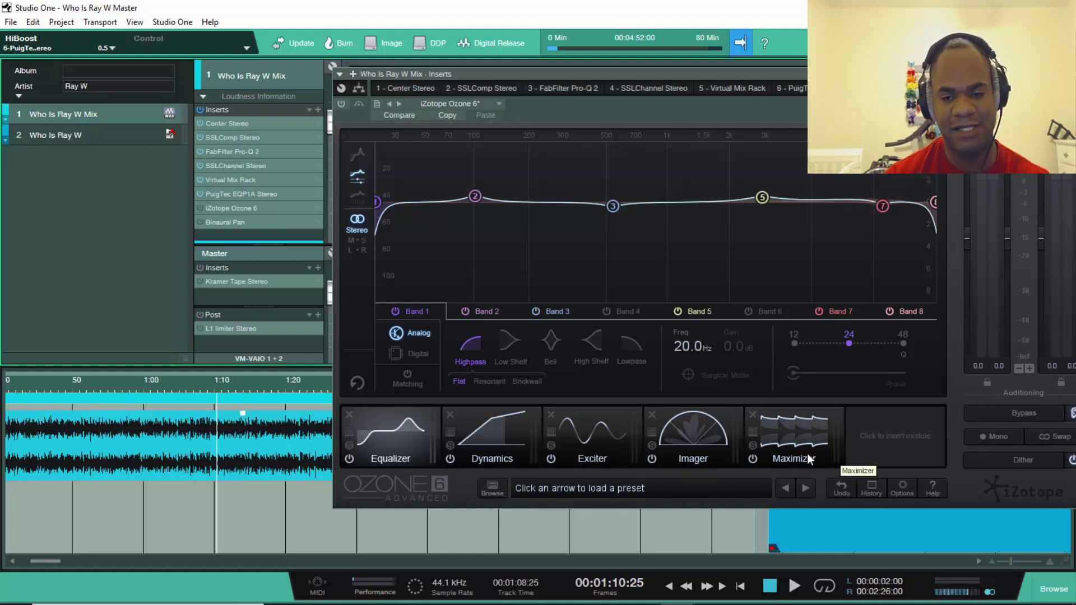
pyautogui.click(354, 250)
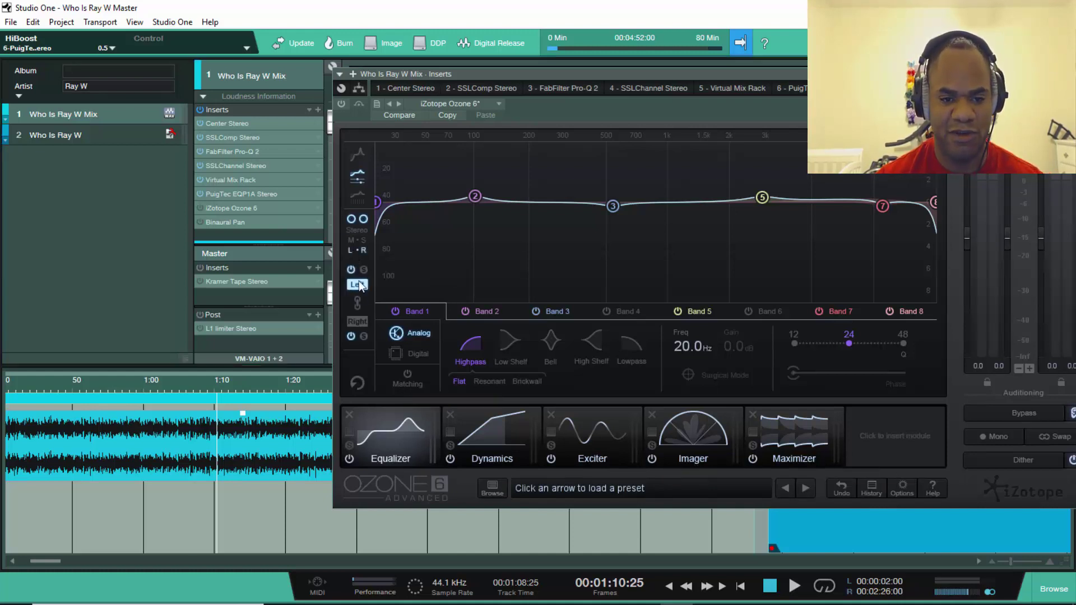
pyautogui.click(358, 241)
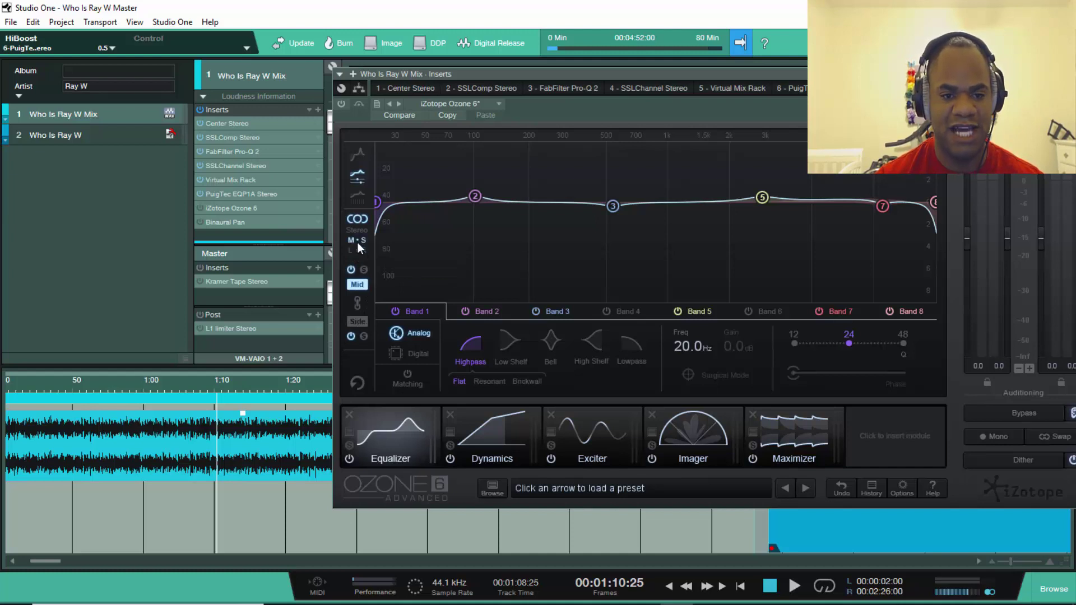
pyautogui.click(357, 322)
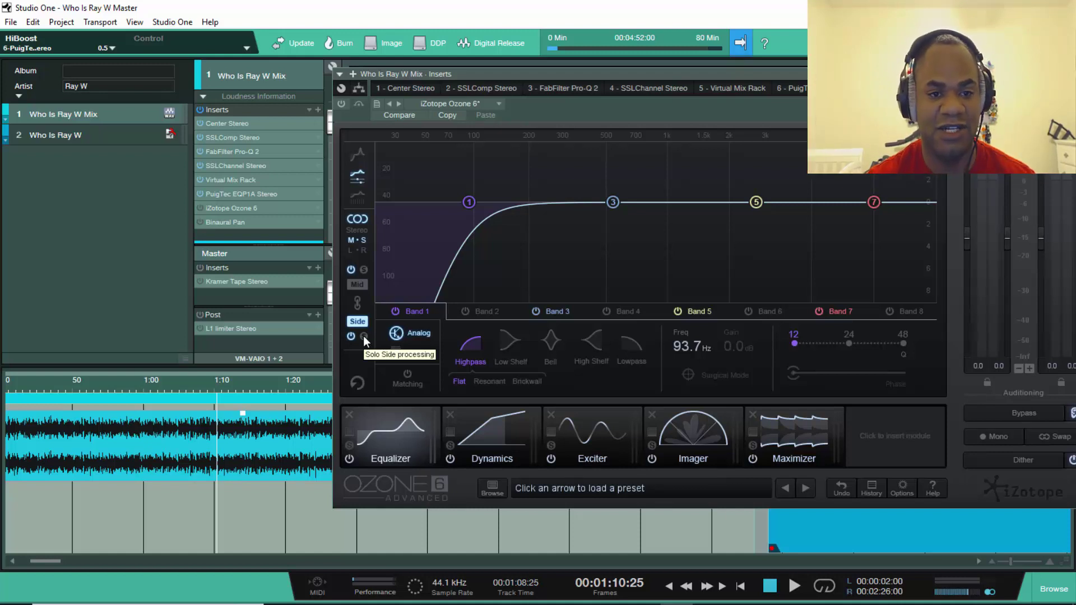
# Activate the iZotope Ozone 6 insert and audition the Equalizer's soloed Side channel from about 1:10
pyautogui.click(341, 103)
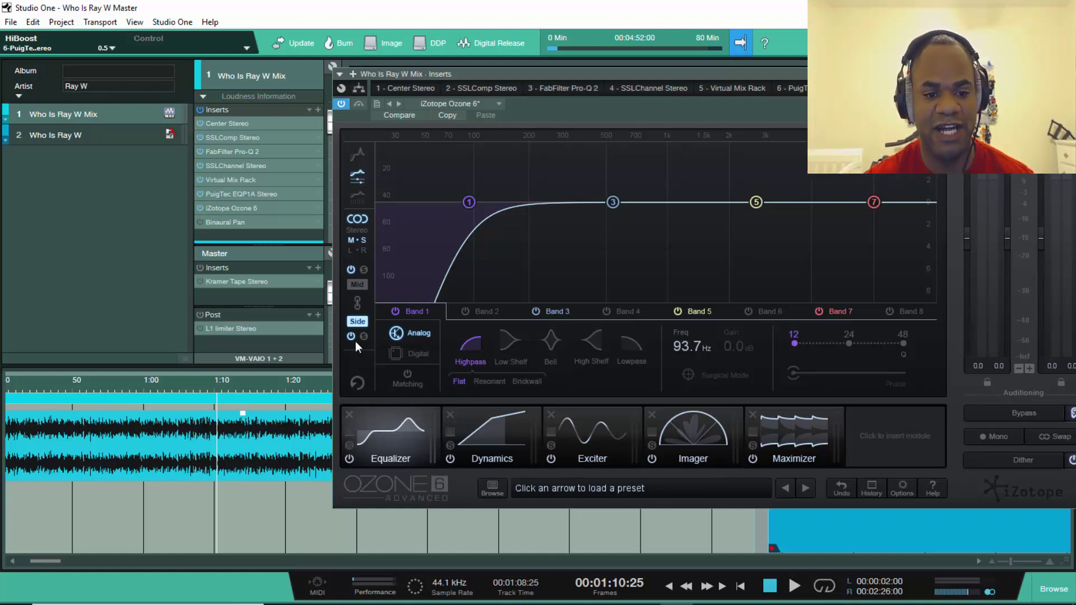
pyautogui.press('space')
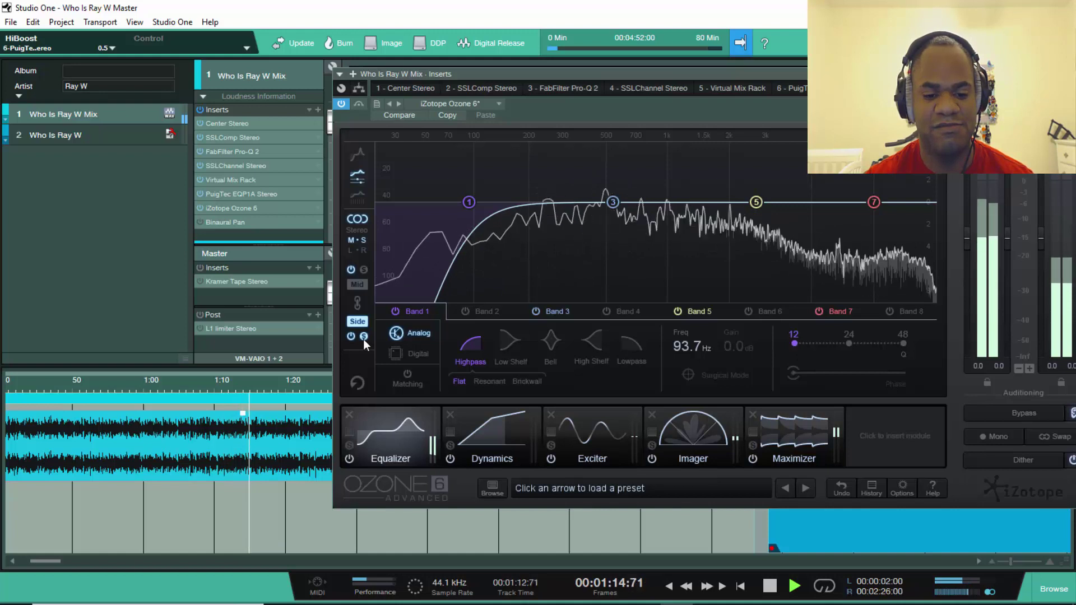
pyautogui.press('space')
pyautogui.press('space')
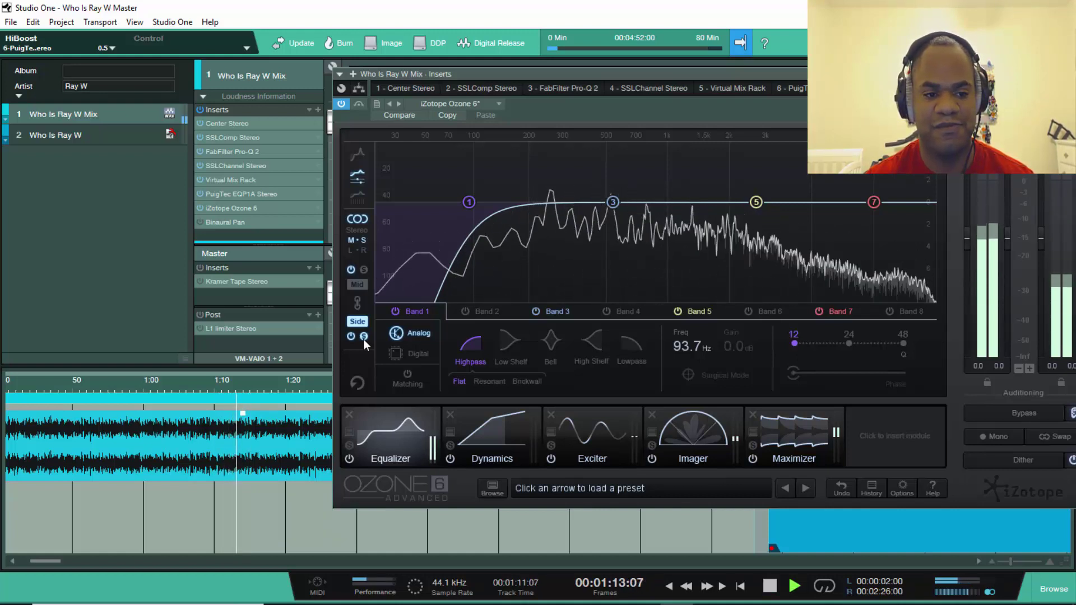
pyautogui.press('space')
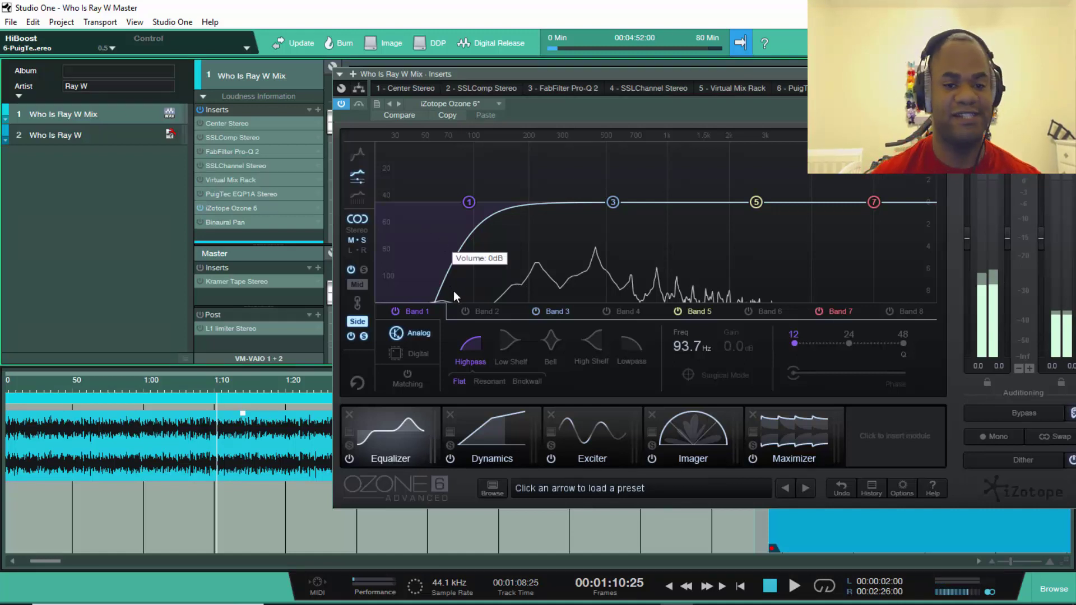
# Replay the section without the Side solo, show the Equalizer's Mid channel, and return it to Stereo mode before stopping playback
pyautogui.press('space')
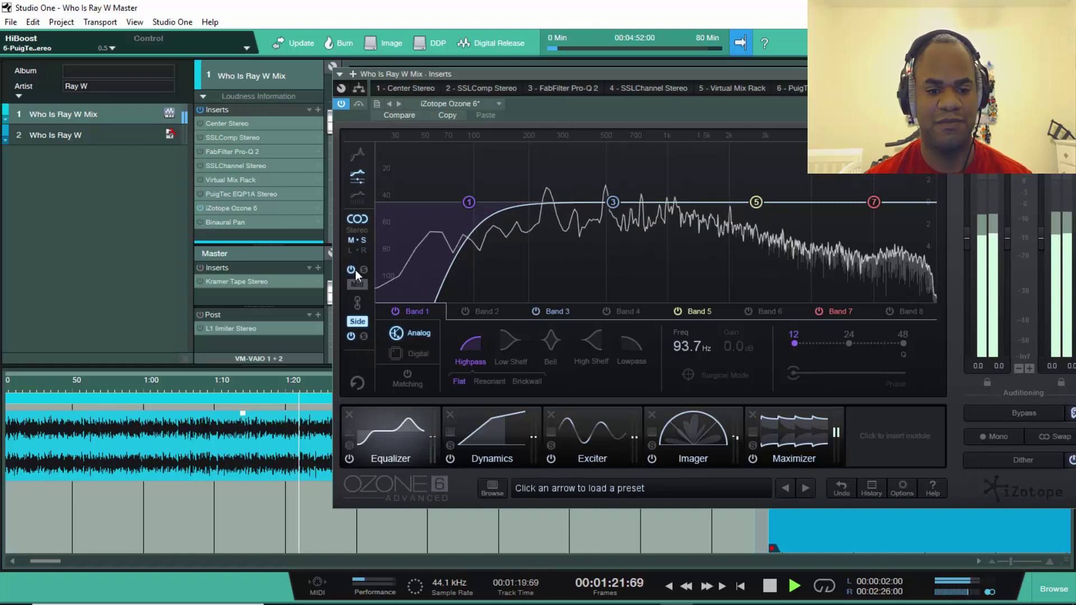
pyautogui.click(359, 284)
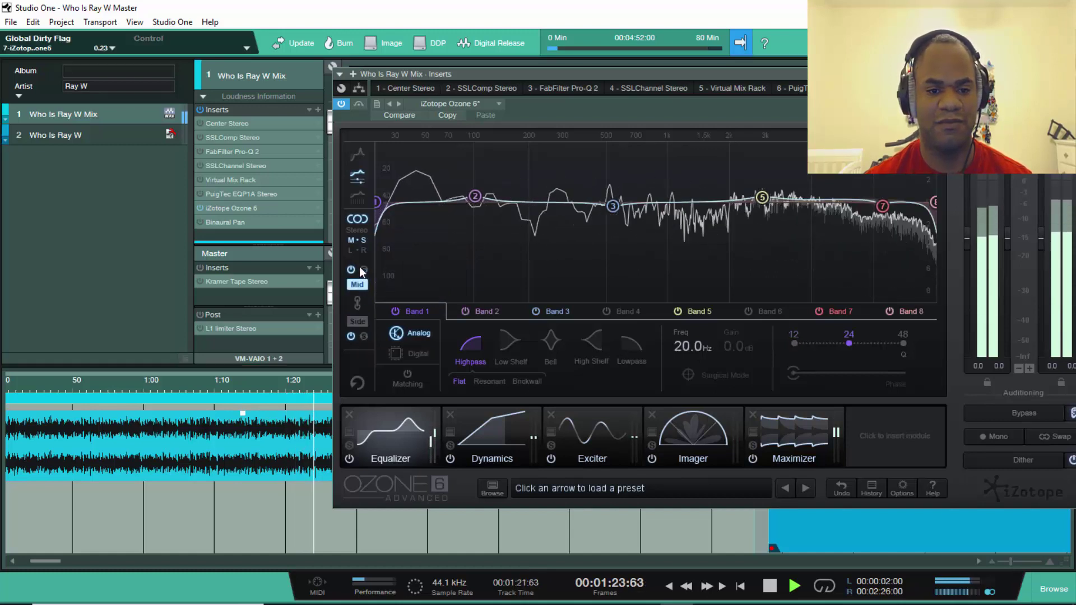
pyautogui.click(351, 225)
pyautogui.press('space')
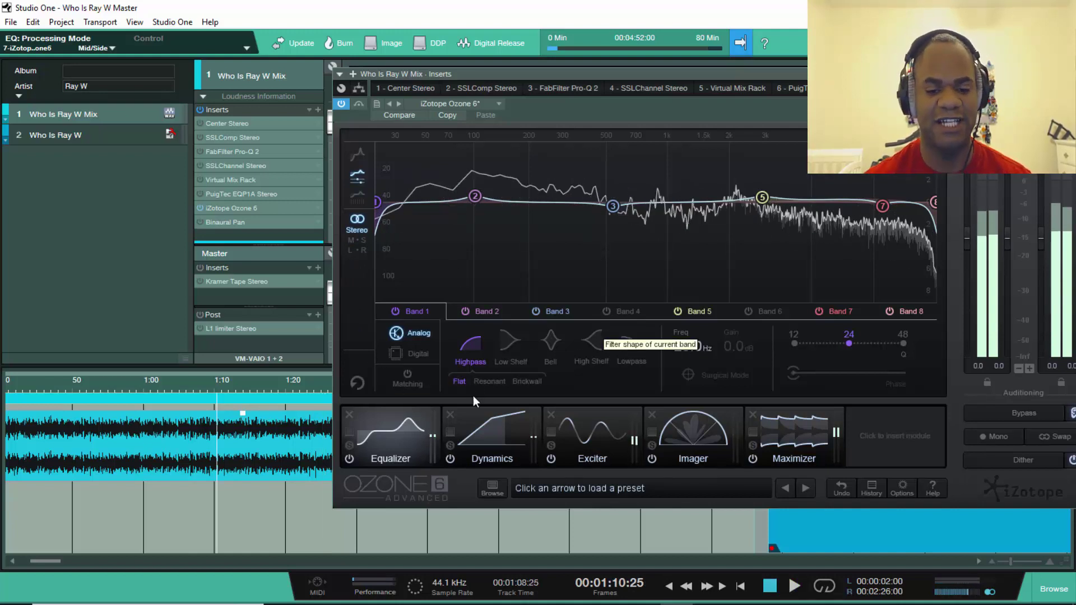
# Show Ozone's Dynamics module and deactivate the inserts from Center Stereo through PuigTec EQP1A, keeping iZotope Ozone 6 active
pyautogui.click(487, 443)
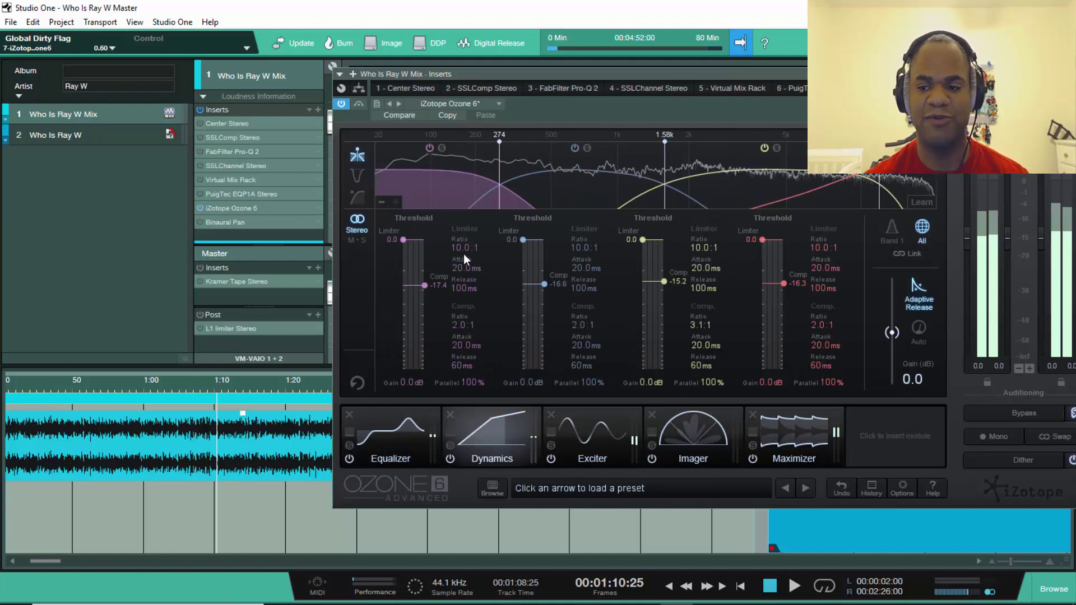
pyautogui.moveTo(504, 71); pyautogui.dragTo(433, 75)
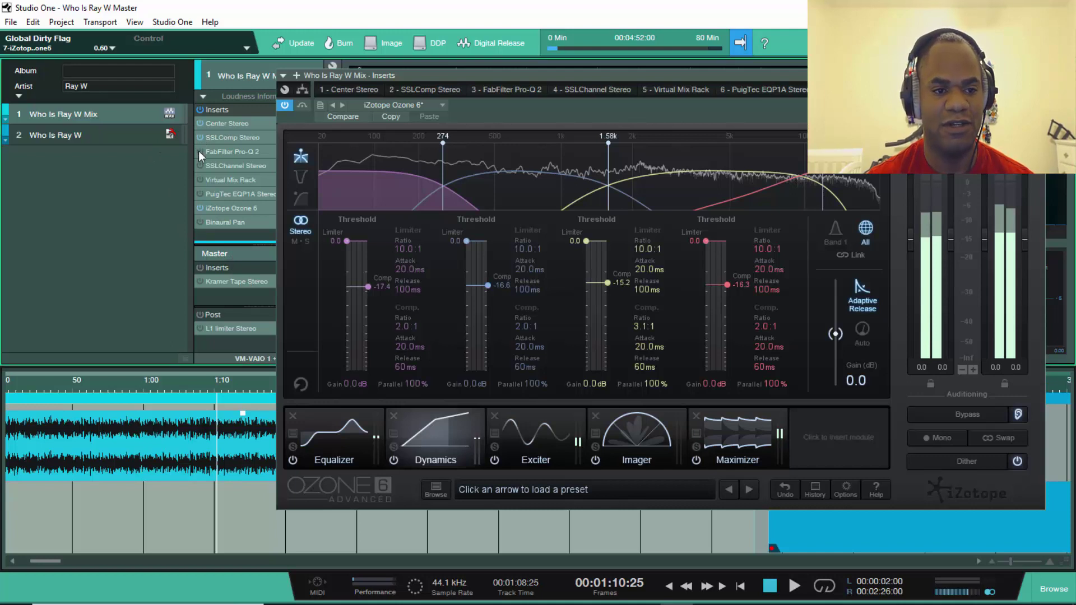
pyautogui.click(203, 194)
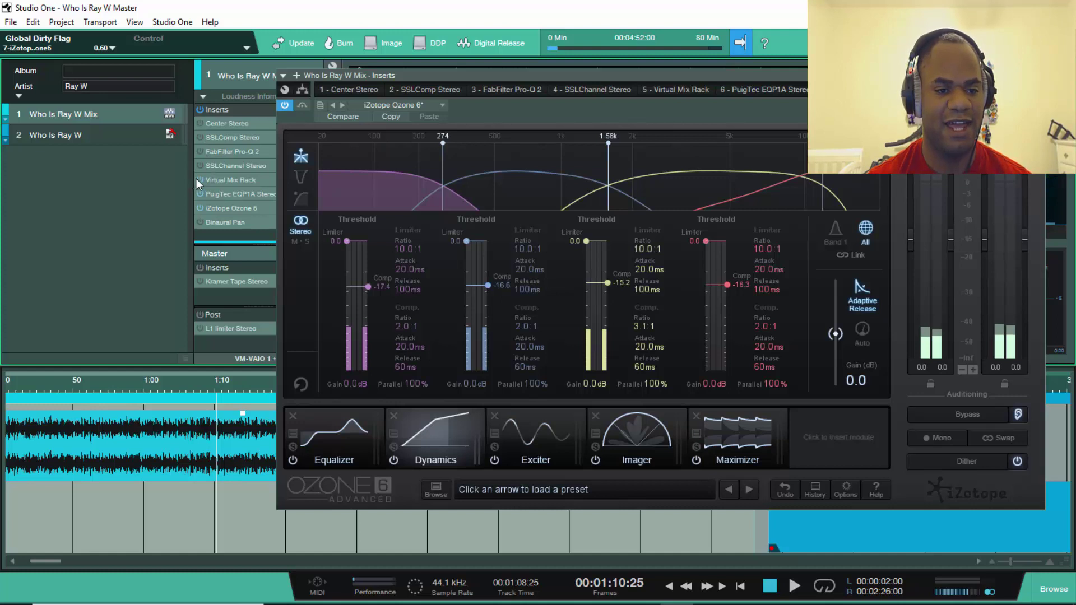
pyautogui.click(202, 204)
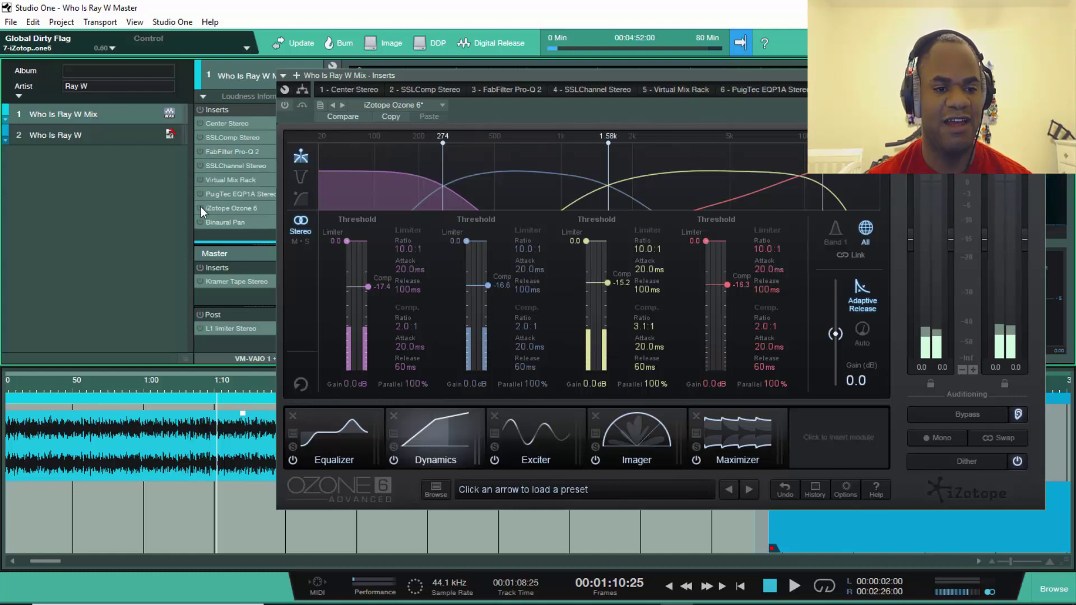
pyautogui.click(201, 207)
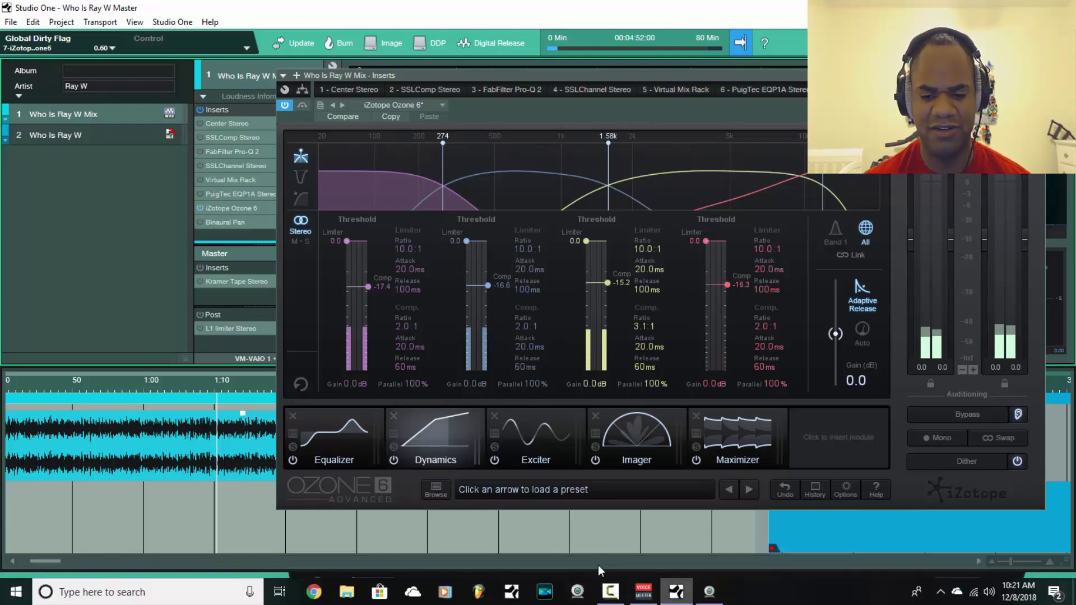
# Audition the section from about 1:10 twice while watching the compression in each Dynamics band
pyautogui.press('space')
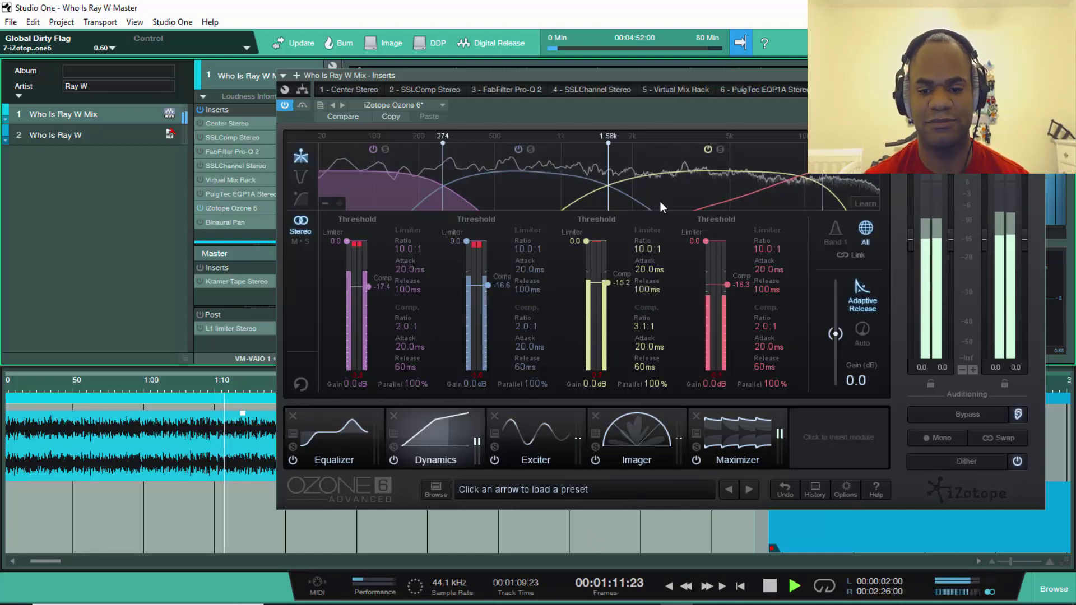
pyautogui.press('space')
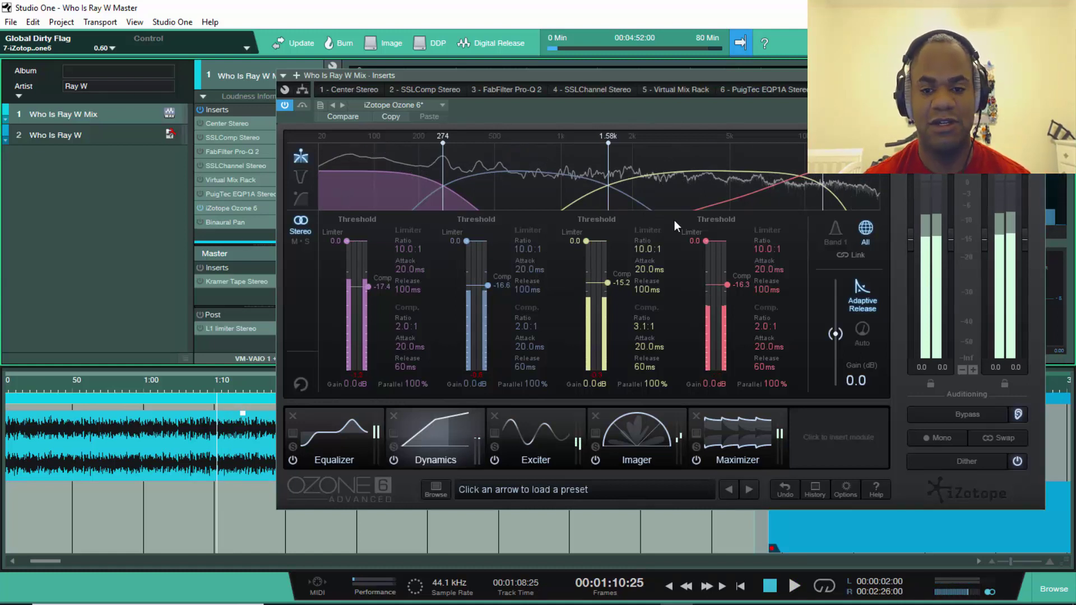
pyautogui.press('space')
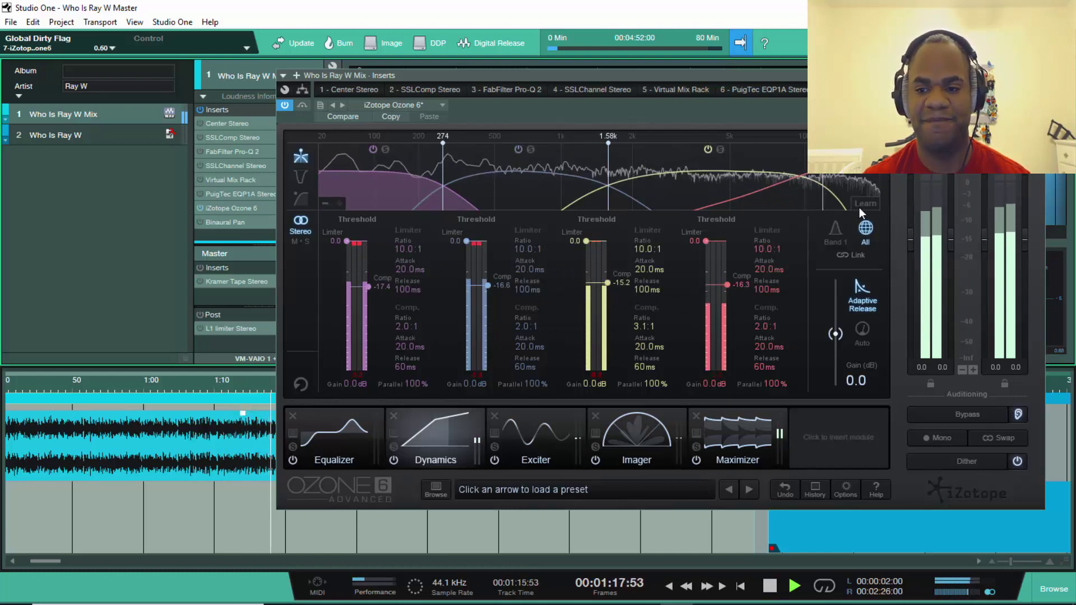
pyautogui.press('space')
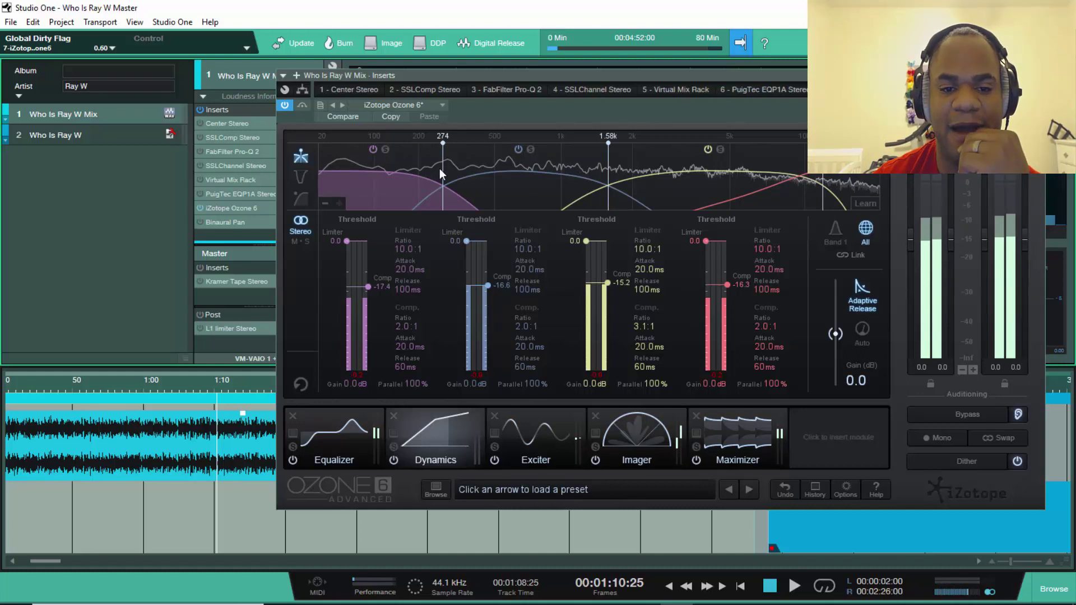
# Move the first two Dynamics crossovers to 231 Hz and 1.76 kHz, and audition the section from about 1:10
pyautogui.moveTo(443, 174); pyautogui.dragTo(429, 173)
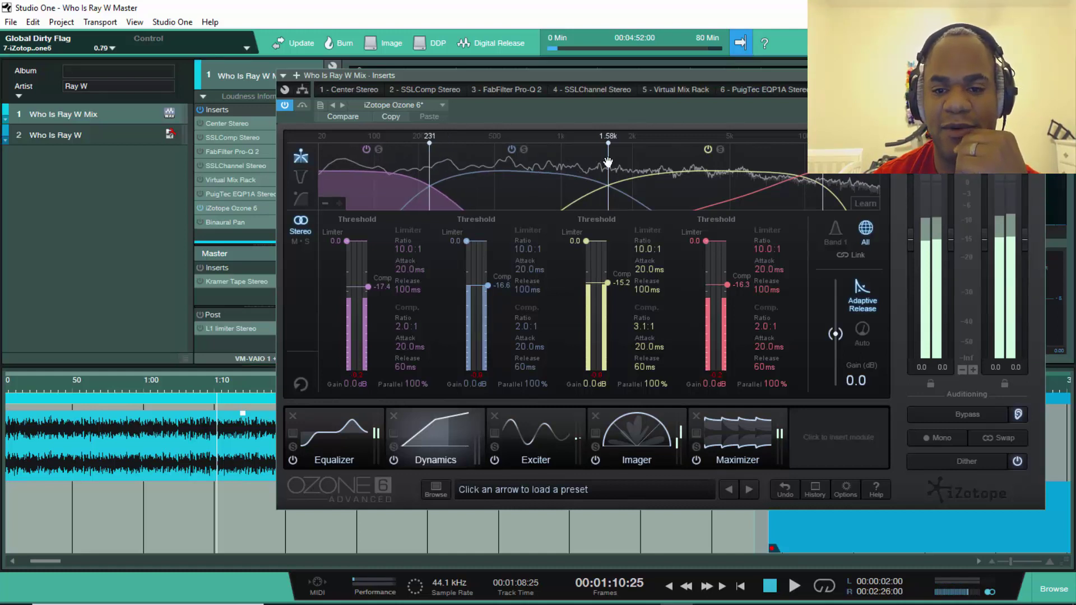
pyautogui.moveTo(608, 162); pyautogui.dragTo(619, 162)
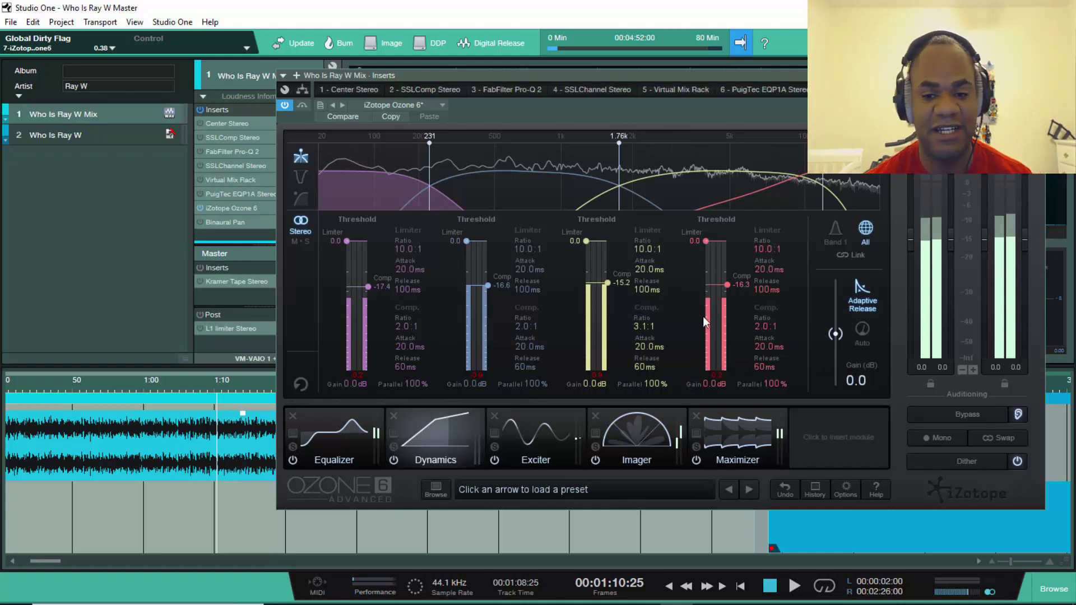
pyautogui.press('space')
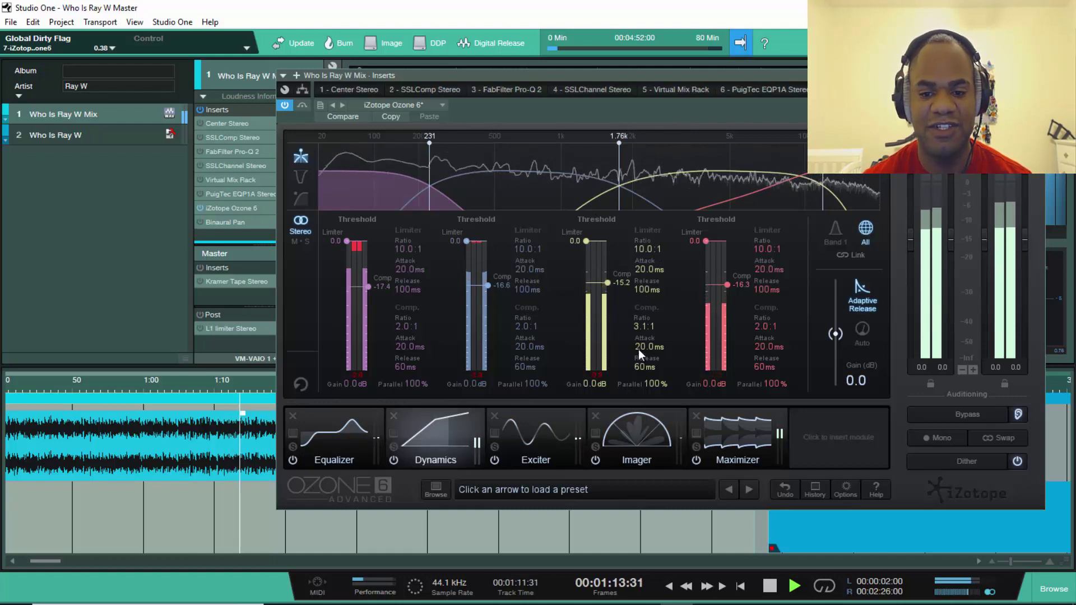
pyautogui.press('space')
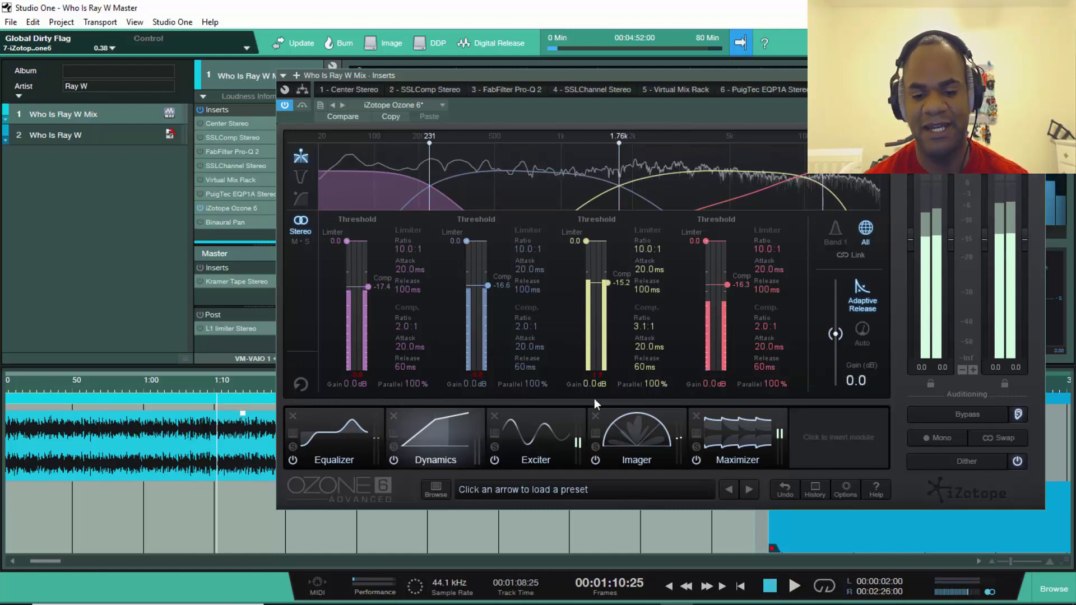
# Show Ozone's Exciter module, play from about 1:10, and compare the sound with Ozone briefly bypassed
pyautogui.click(552, 423)
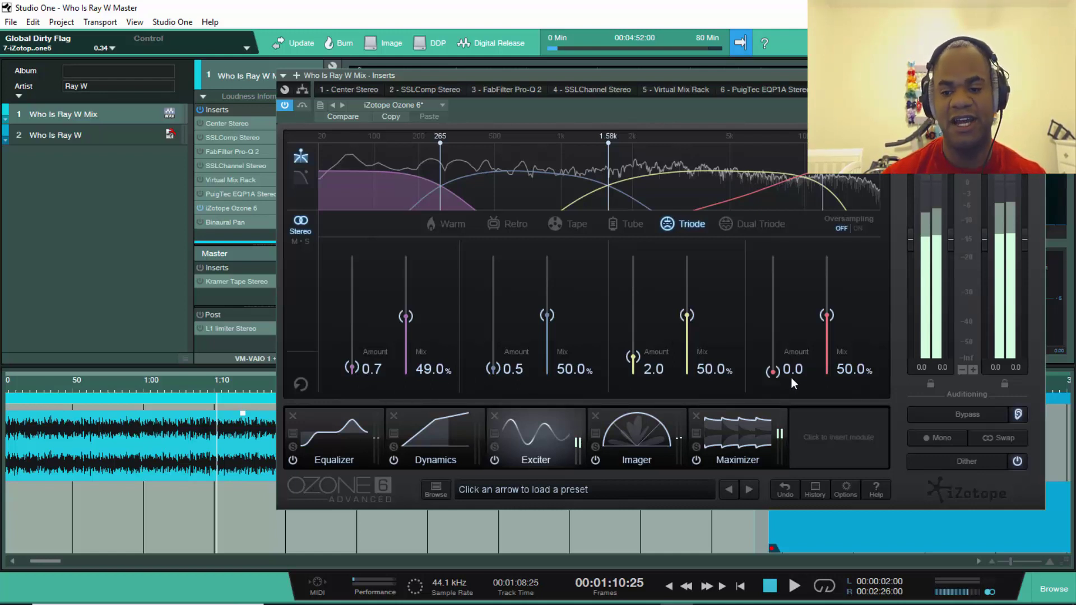
pyautogui.press('space')
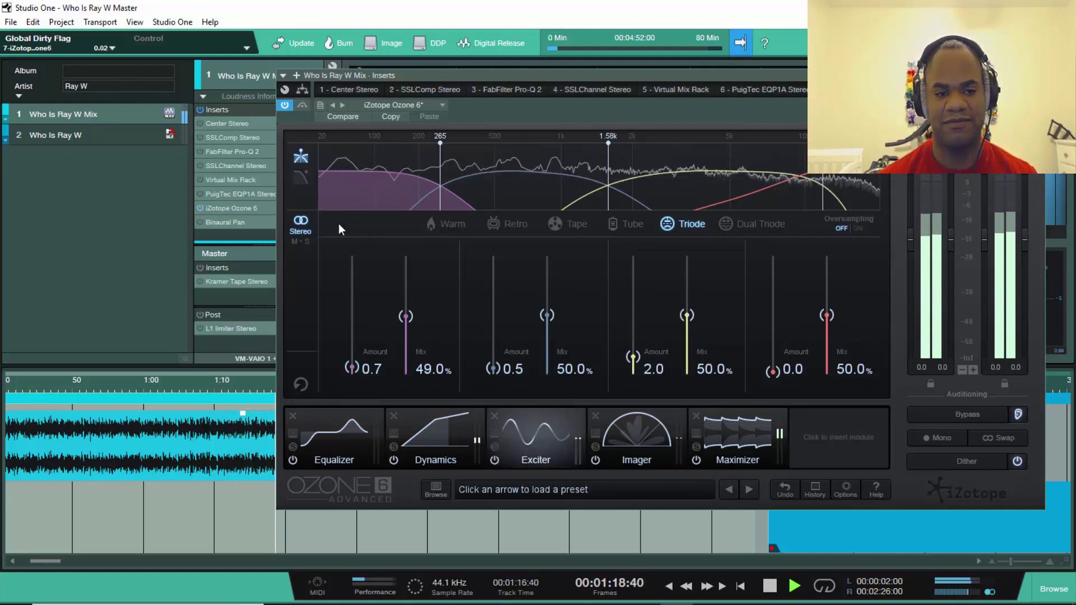
pyautogui.click(304, 106)
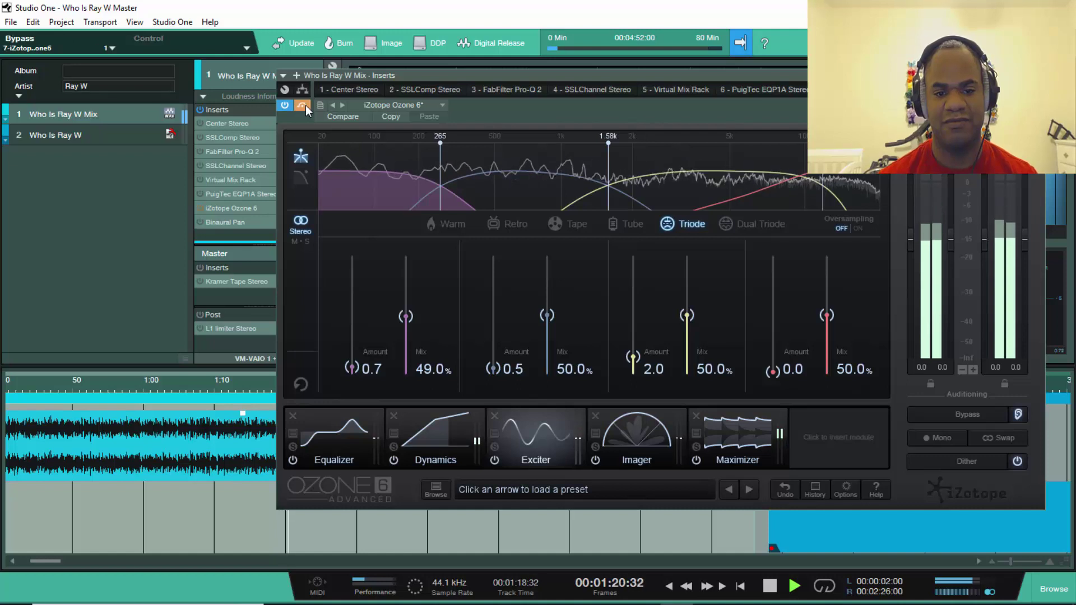
pyautogui.click(303, 106)
# Stop playback on Ozone's Imager module, revisit the Exciter for comparison, and return to the Imager's Band 1 width control
pyautogui.click(640, 448)
pyautogui.press('space')
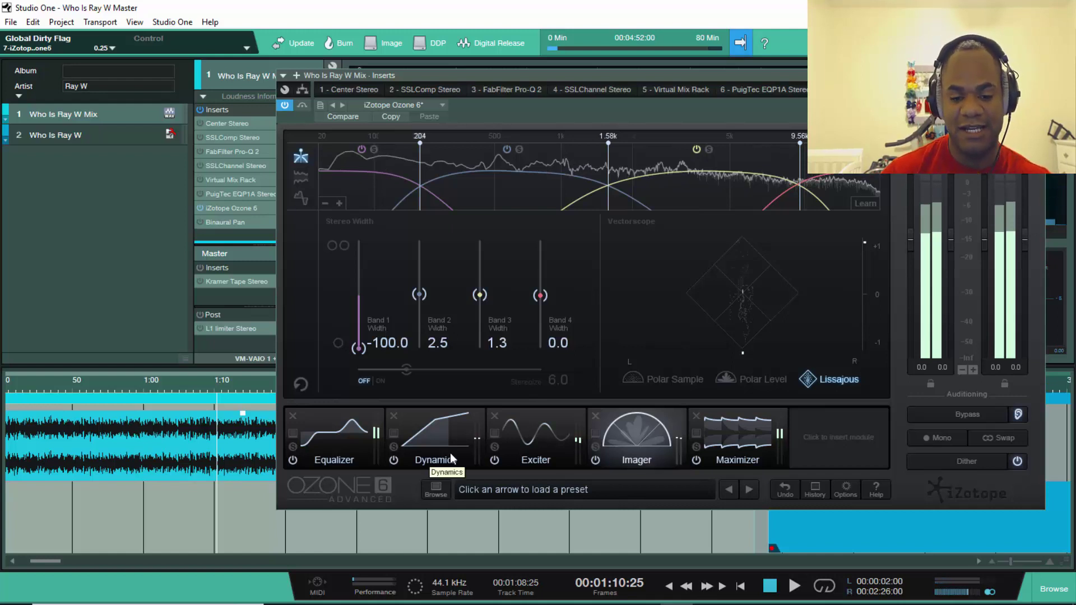
pyautogui.click(534, 458)
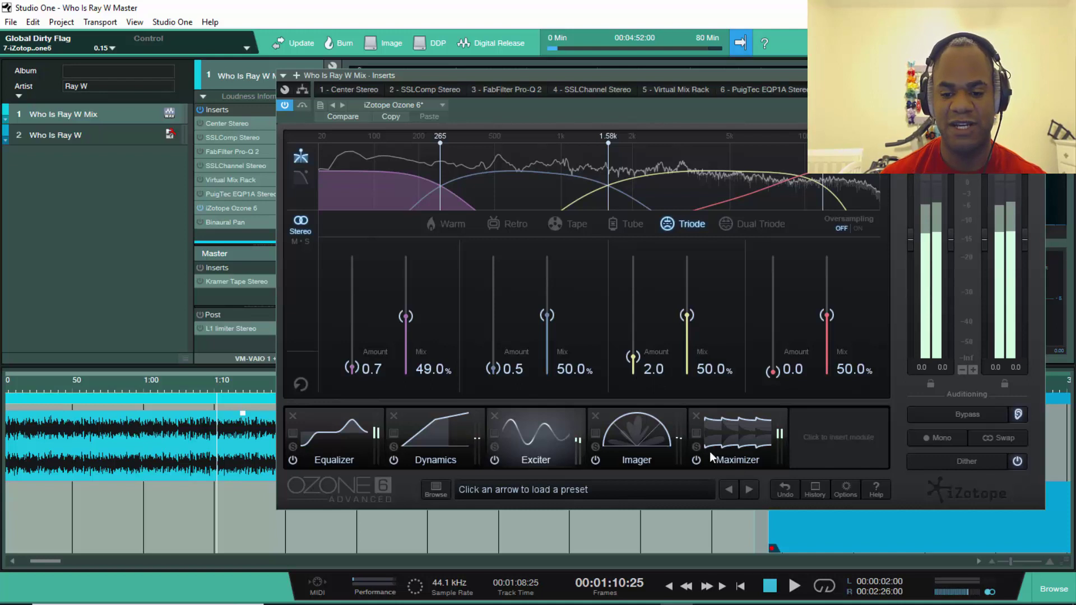
pyautogui.click(645, 443)
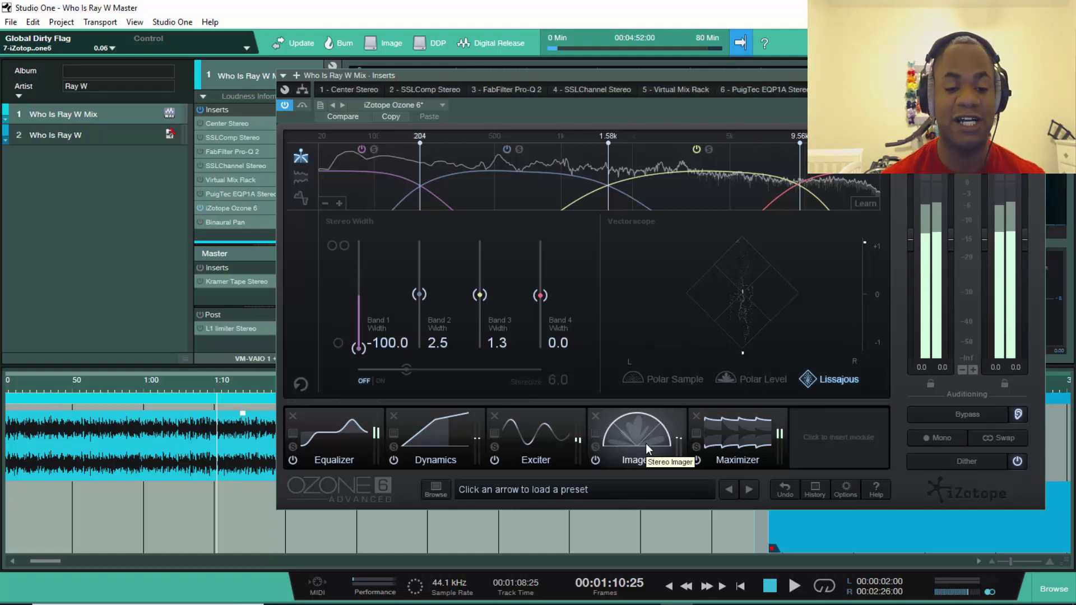
pyautogui.click(352, 345)
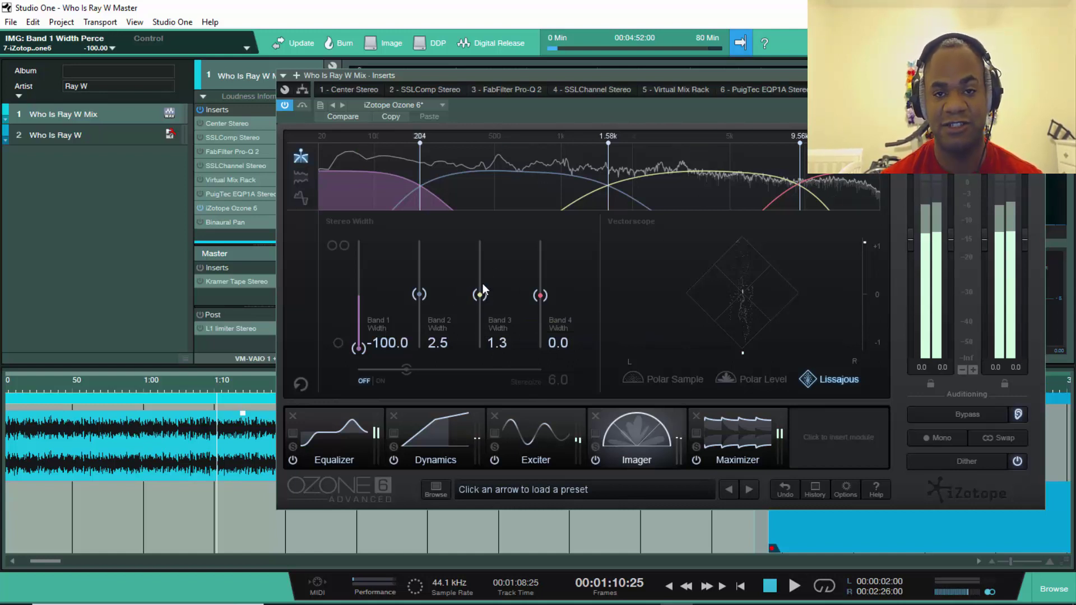
# Show Ozone's Equalizer and the modules available for insertion, and return to the Imager
pyautogui.click(332, 456)
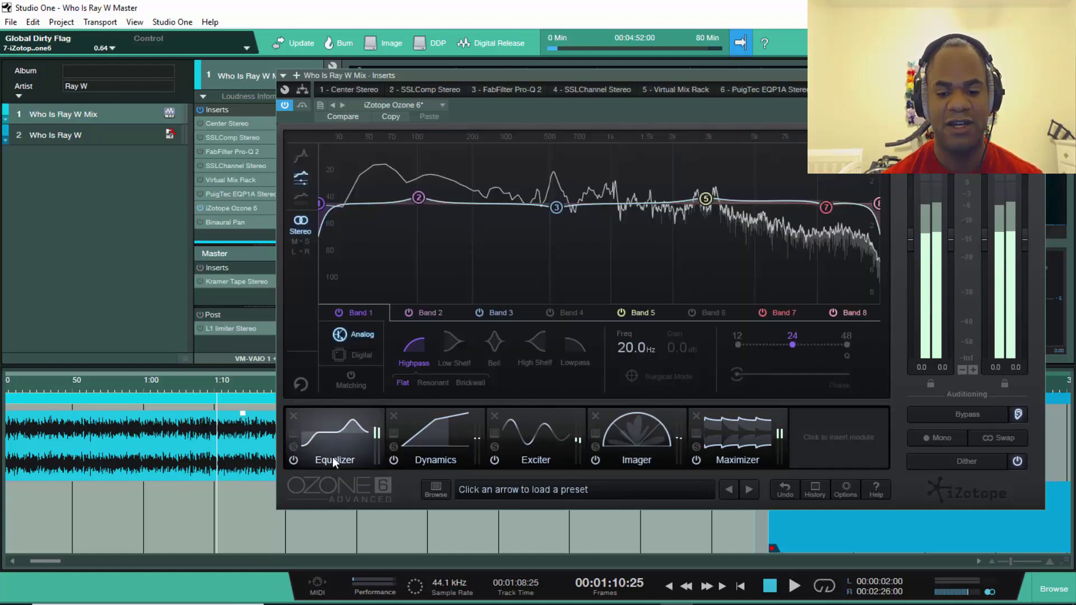
pyautogui.click(822, 429)
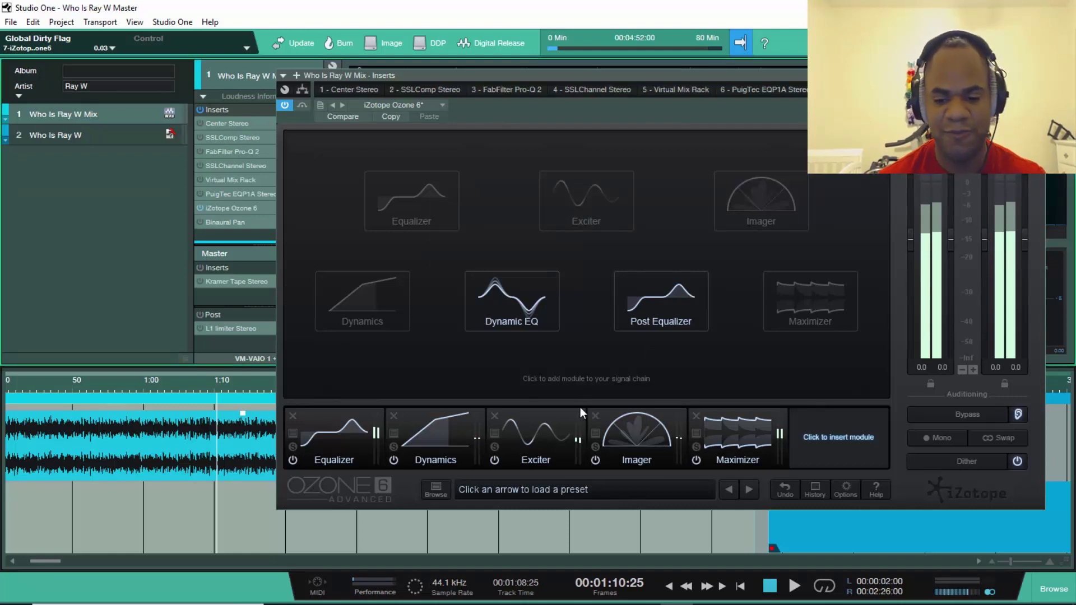
pyautogui.click(633, 436)
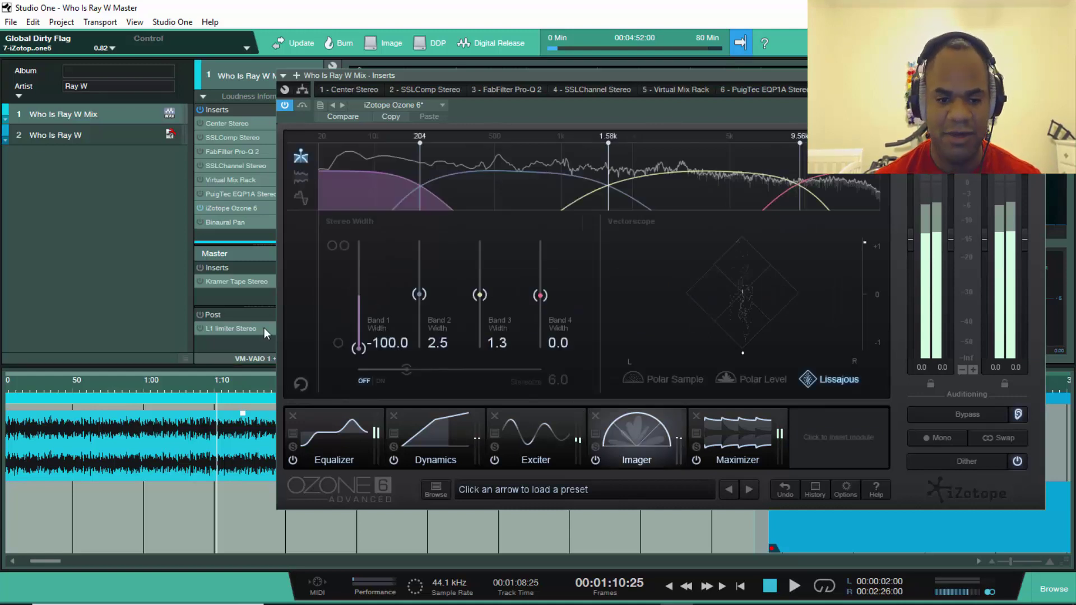
# During playback from about 1:10, try the Imager's Band 2 and Band 3 widths at -100 and at 100
pyautogui.press('space')
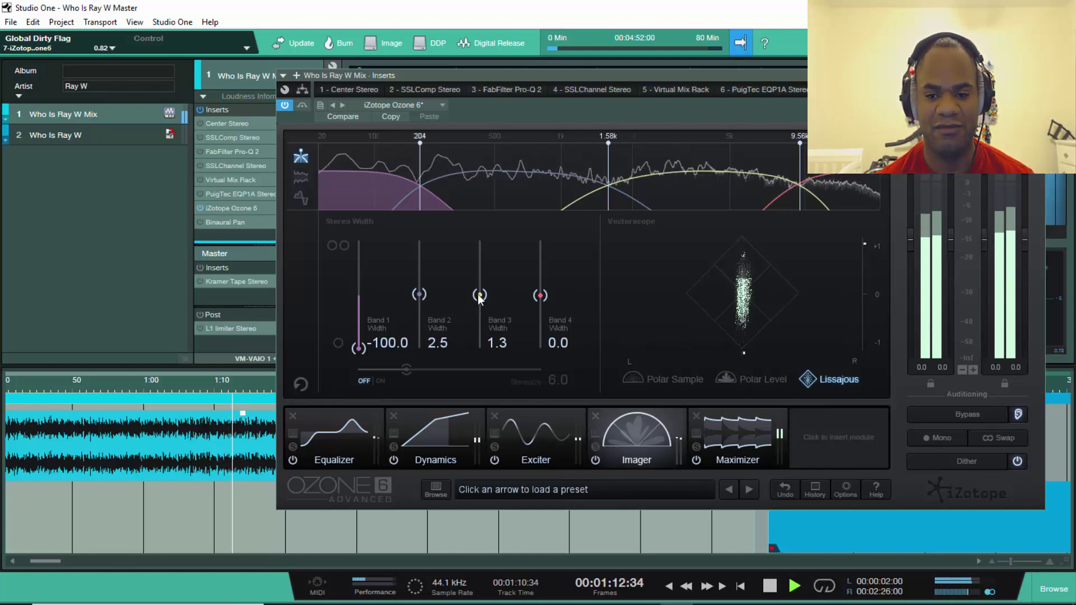
pyautogui.moveTo(480, 295); pyautogui.dragTo(481, 449)
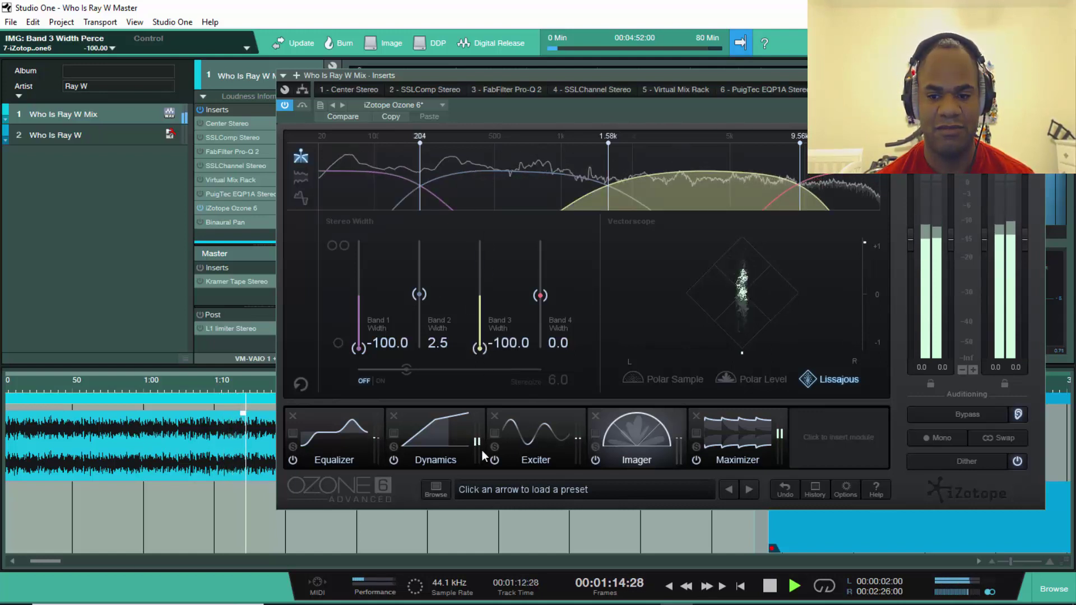
pyautogui.moveTo(419, 294); pyautogui.dragTo(450, 522)
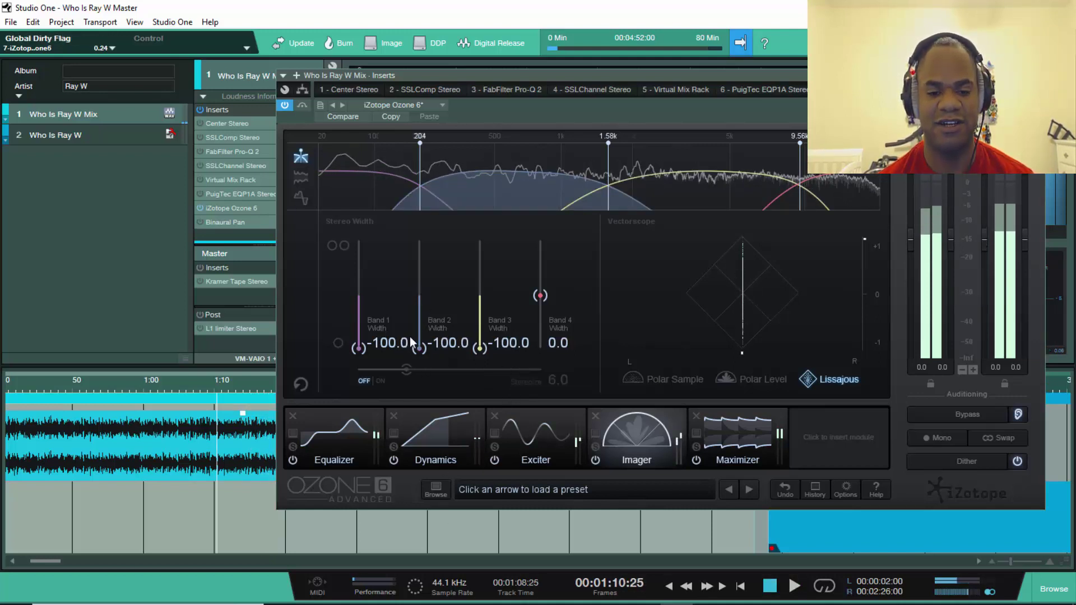
pyautogui.moveTo(419, 348); pyautogui.dragTo(455, 147)
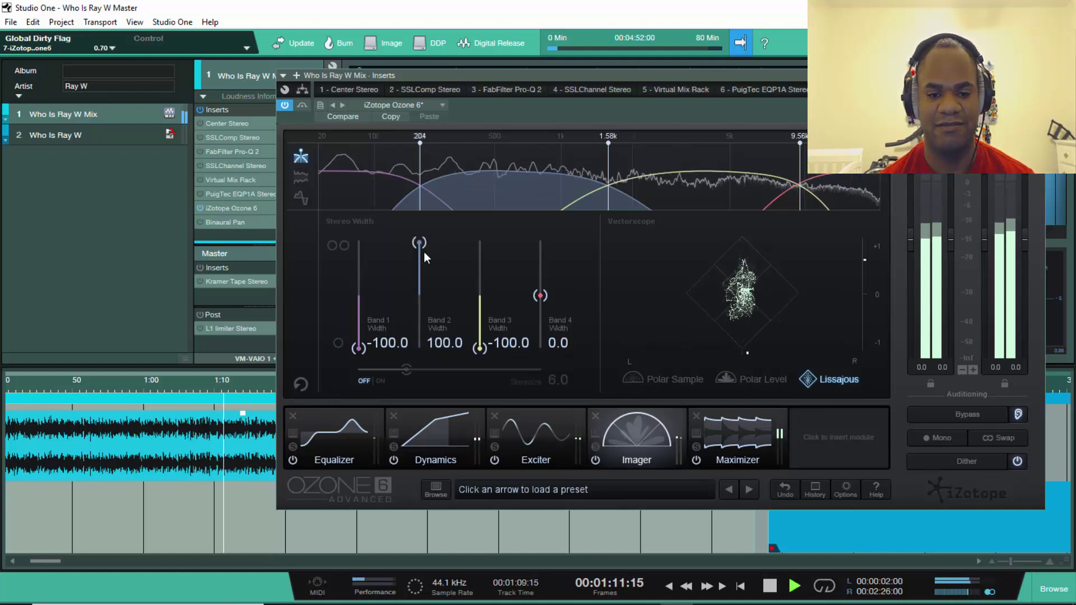
pyautogui.moveTo(480, 345); pyautogui.dragTo(484, 68)
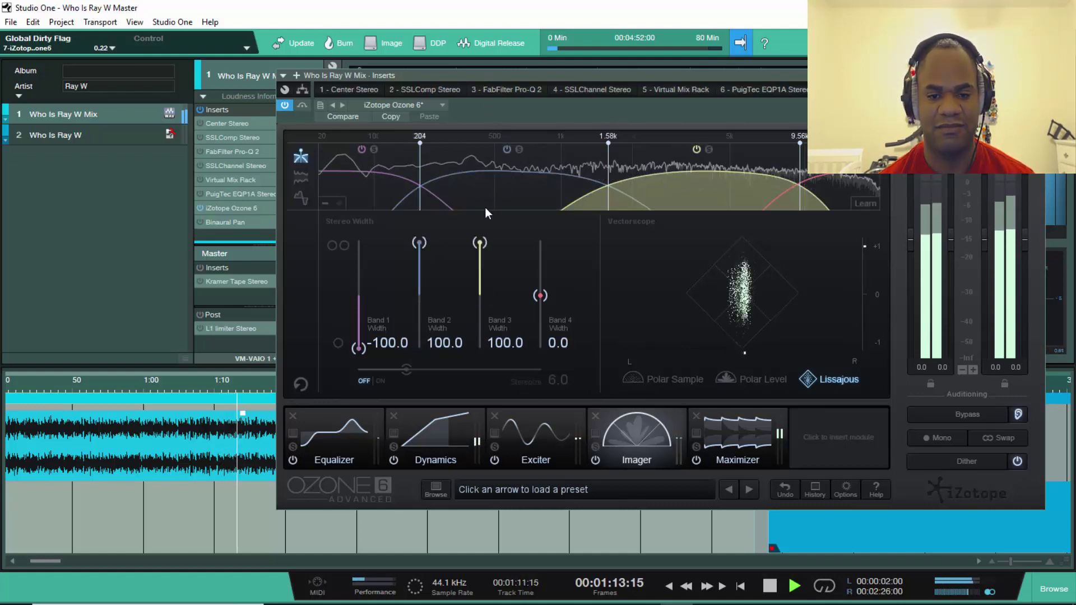
# Set the Imager's Band 3 width to -3.8 and Band 2 width to 5.1, and stop playback
pyautogui.moveTo(479, 242); pyautogui.dragTo(479, 297)
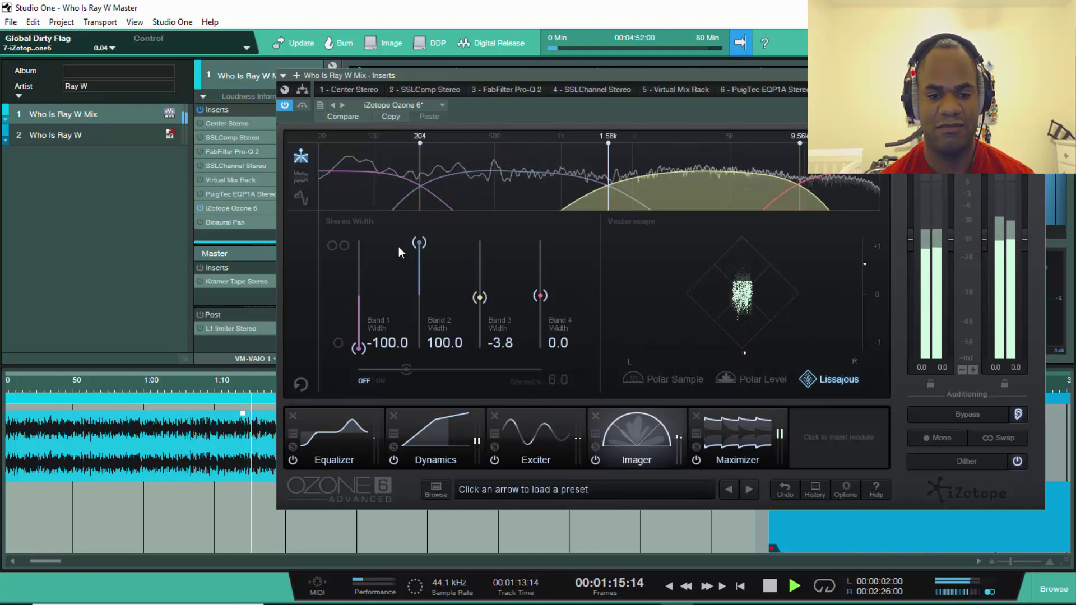
pyautogui.moveTo(422, 258); pyautogui.dragTo(425, 295)
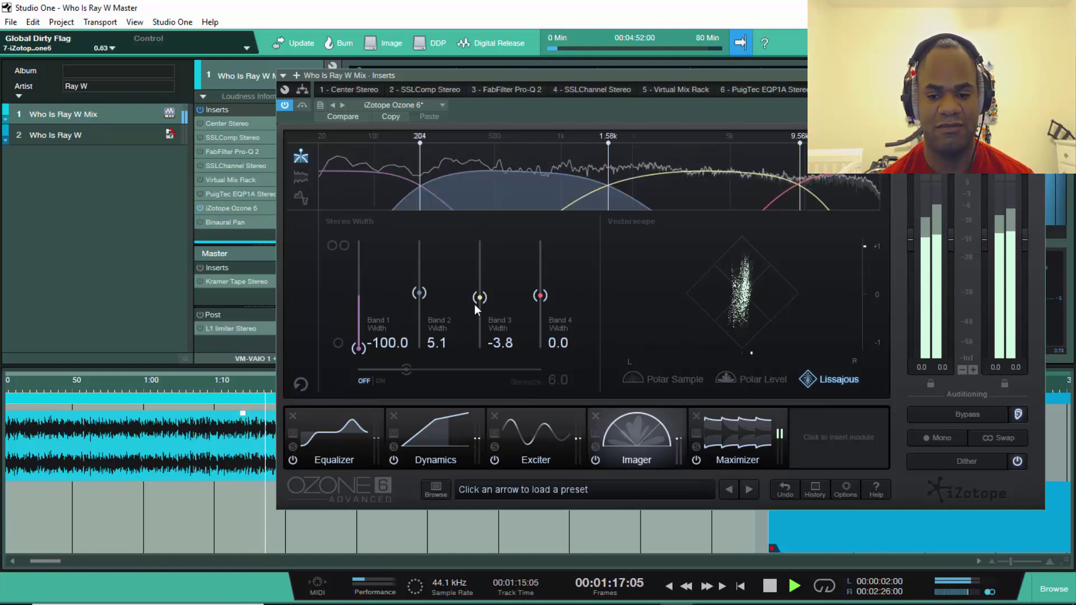
pyautogui.press('space')
# Show Ozone's Maximizer, and activate and briefly audition the Binaural Pan insert from about 1:10
pyautogui.click(738, 451)
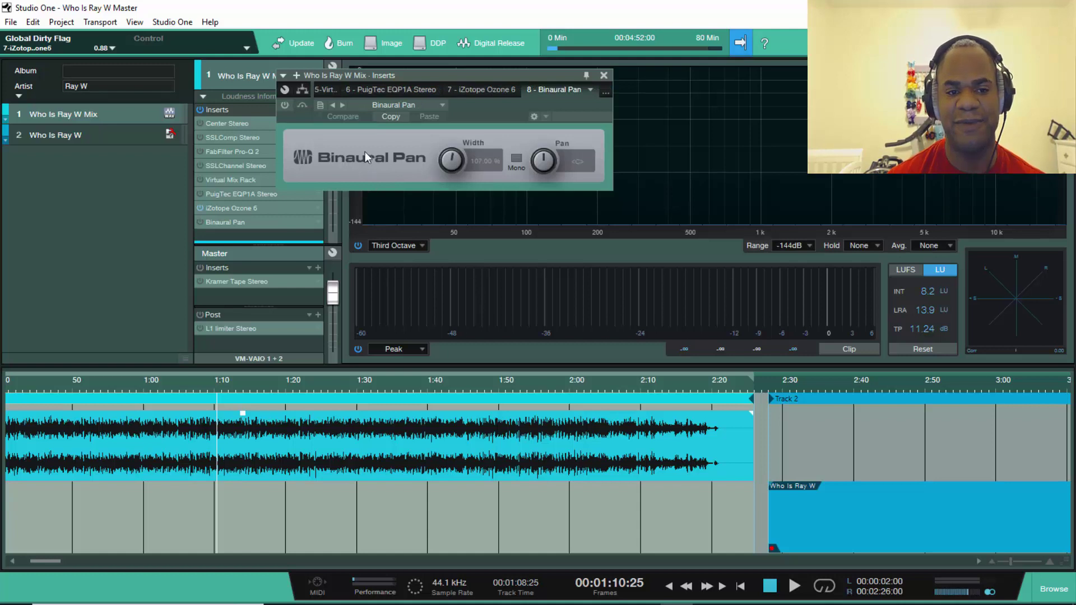
pyautogui.click(286, 106)
pyautogui.press('space')
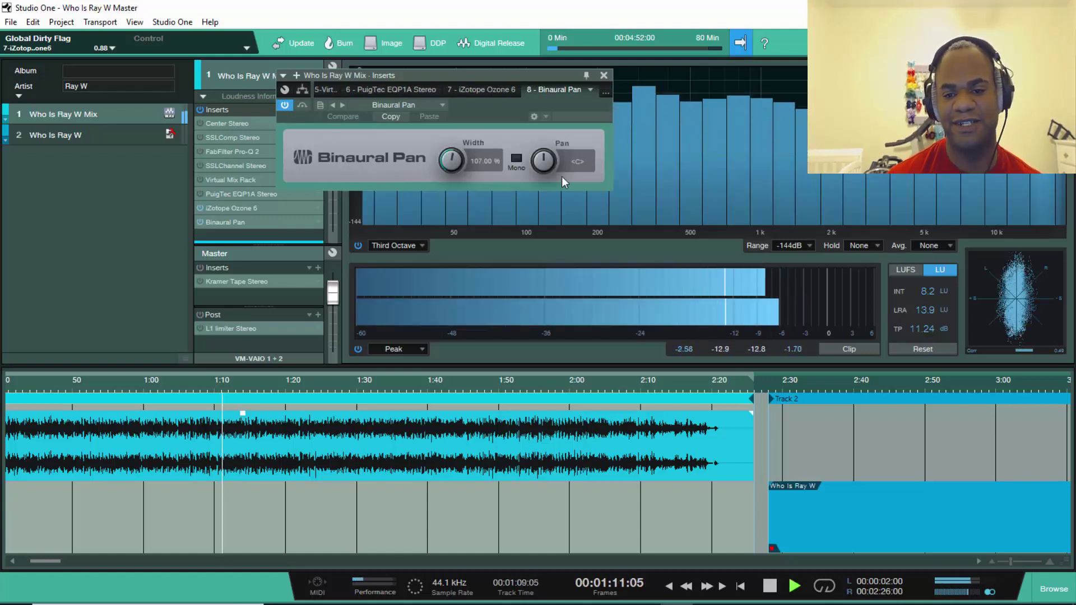
pyautogui.click(604, 75)
pyautogui.press('space')
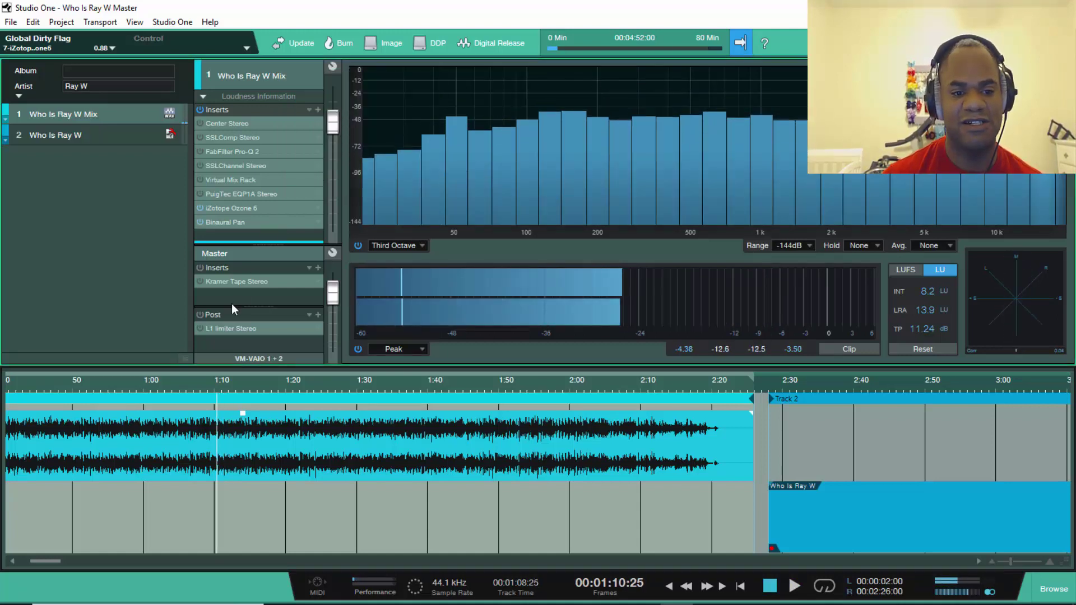
# Activate the Master inserts and, in Kramer Tape, try Noise at Off before setting it to -39.8
pyautogui.click(199, 268)
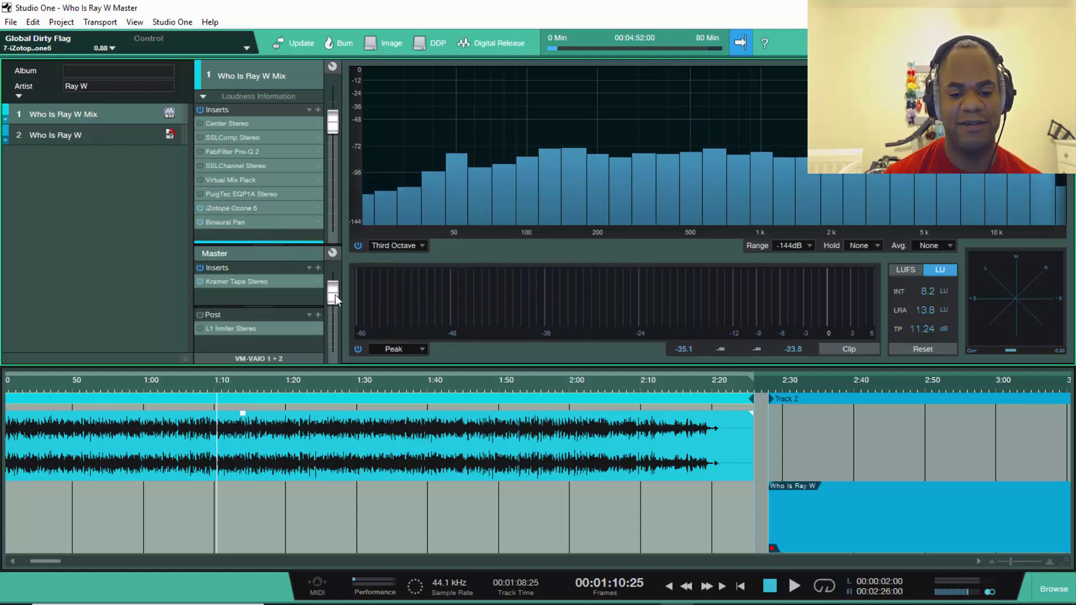
pyautogui.click(267, 282)
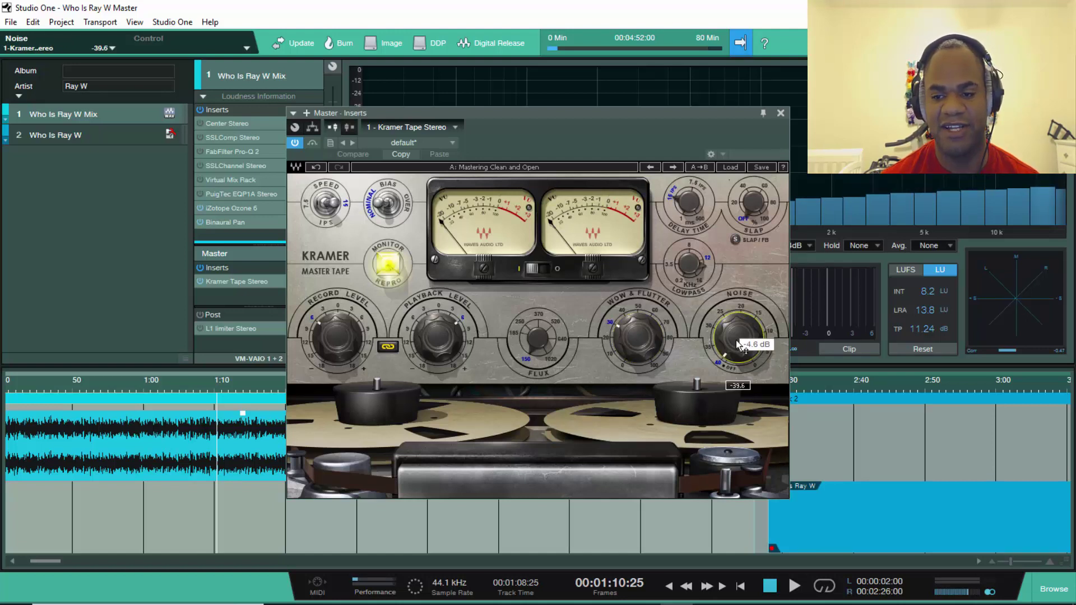
pyautogui.moveTo(739, 346); pyautogui.dragTo(739, 358)
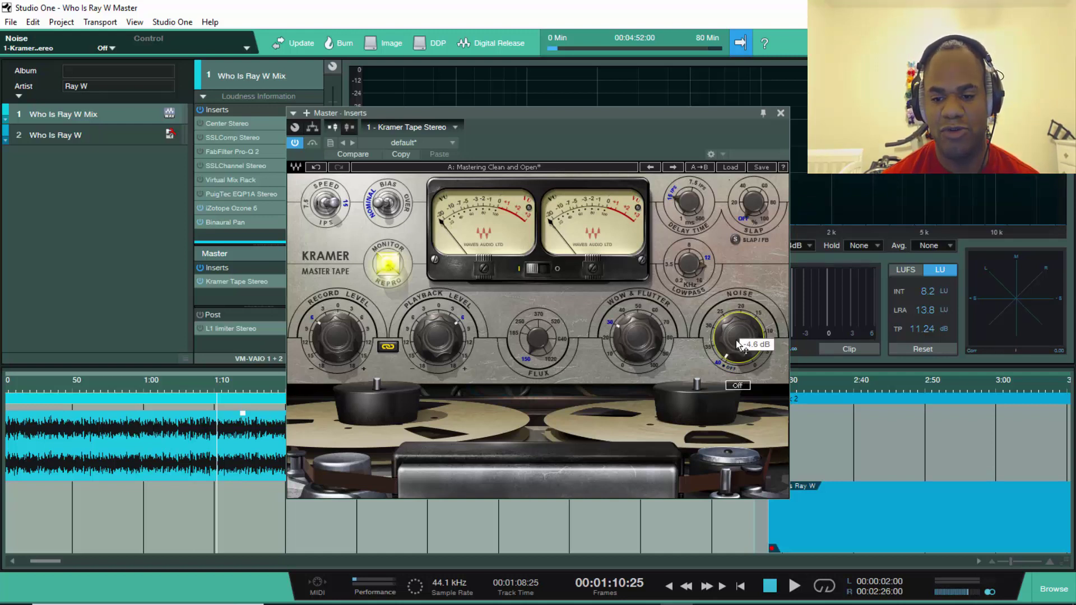
pyautogui.moveTo(738, 346); pyautogui.dragTo(739, 330)
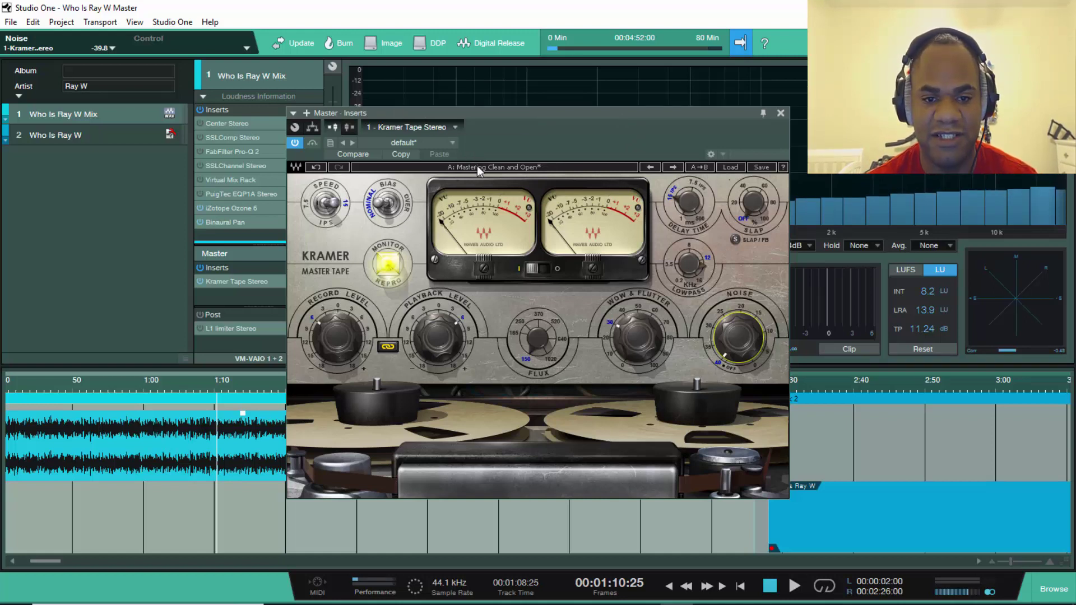
# Browse Kramer Tape's Mastering factory presets without loading one, and close the plug-in
pyautogui.click(724, 167)
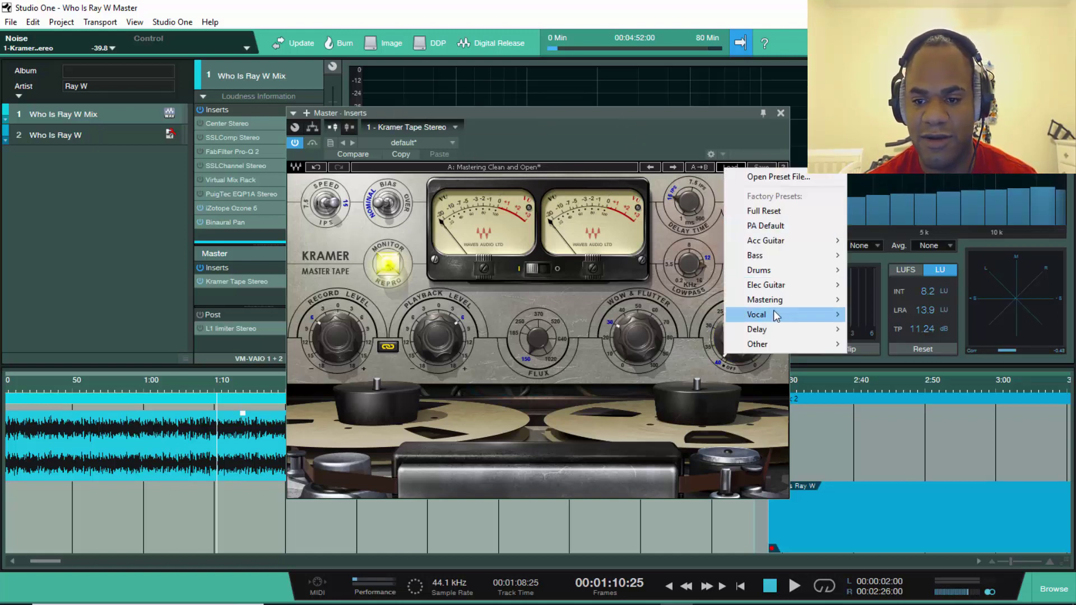
pyautogui.moveTo(774, 300)
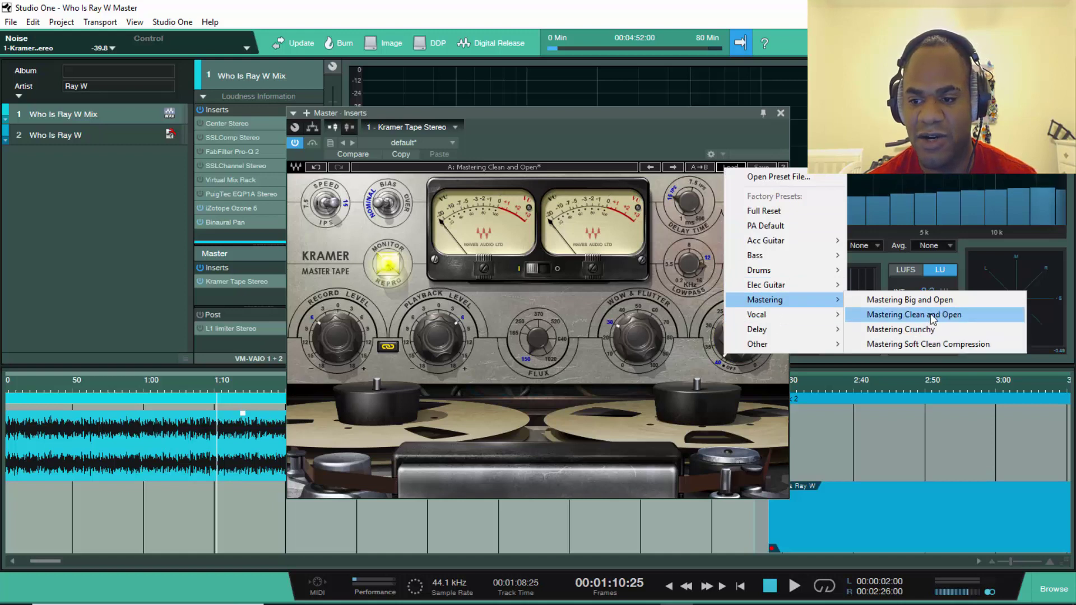
pyautogui.click(703, 305)
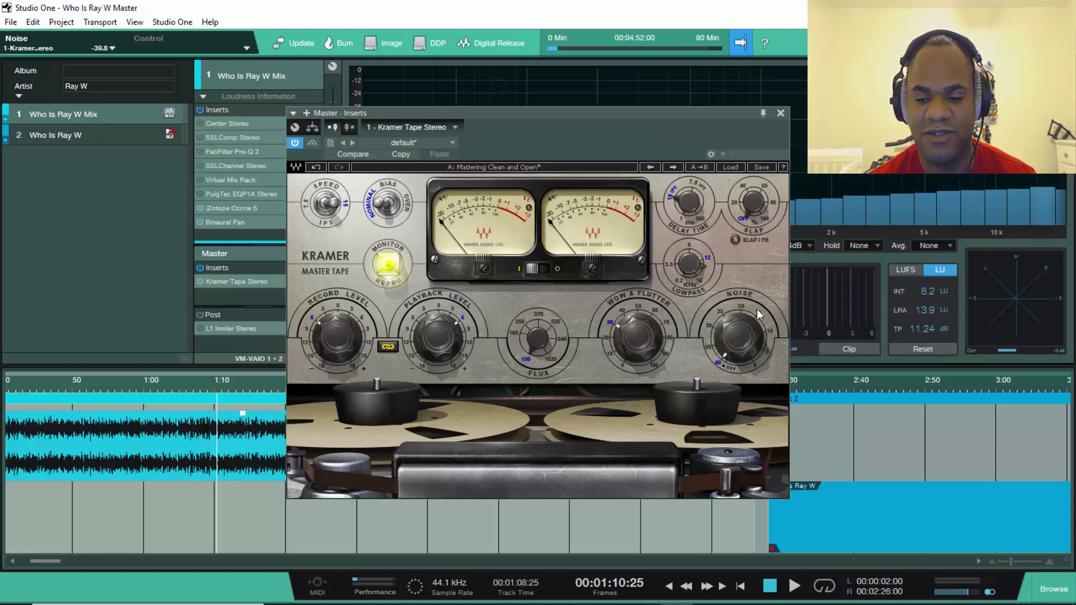
pyautogui.click(780, 115)
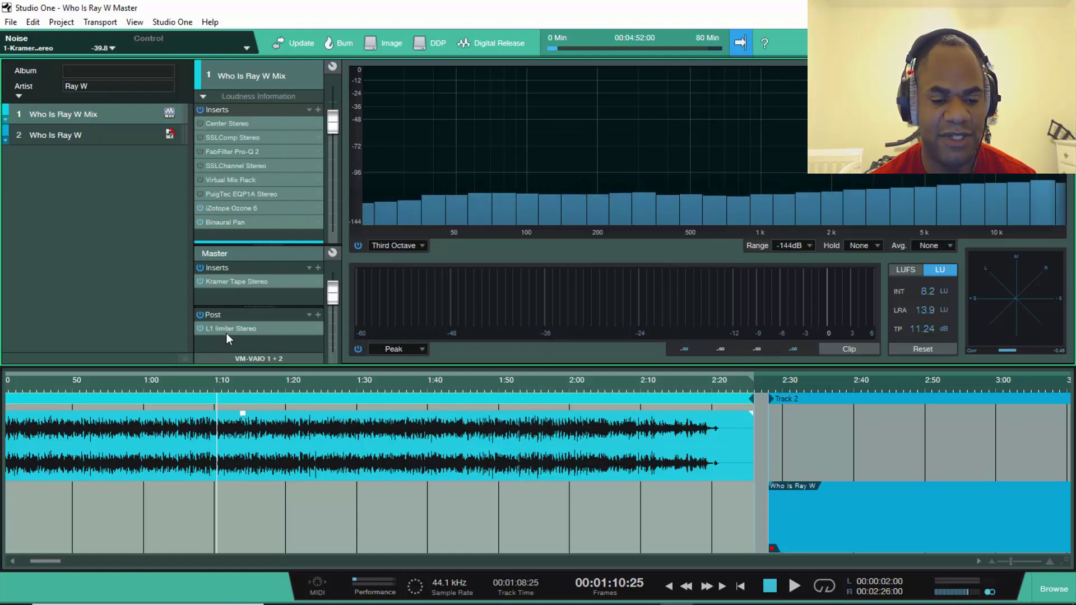
# Activate the Master's post-fader L1 limiter and all track inserts, and audition from about 1:10, bypassing Ozone 6 during playback
pyautogui.doubleClick(225, 330)
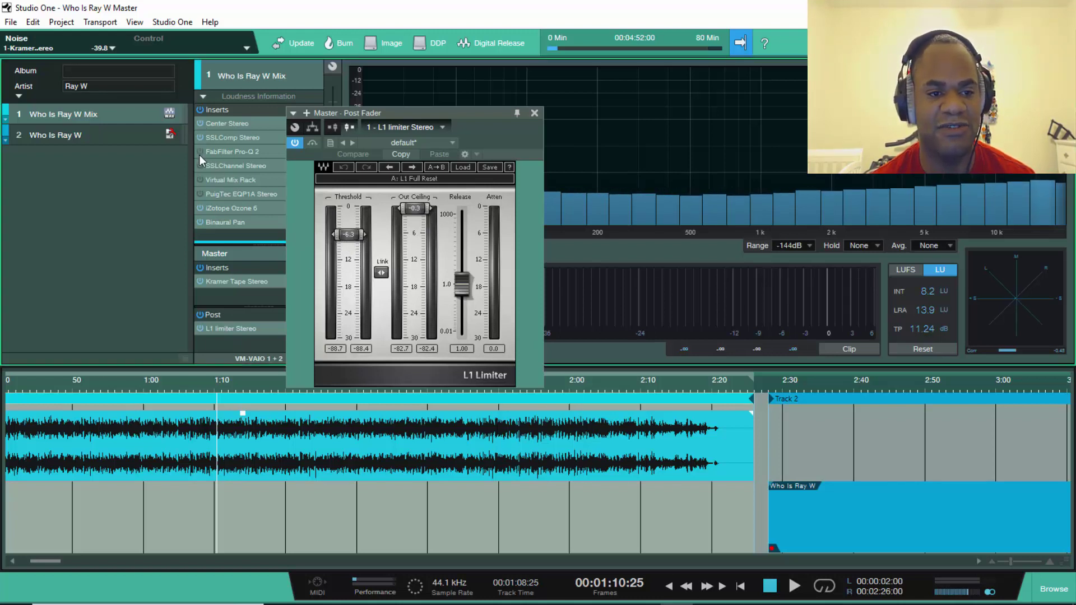
pyautogui.click(534, 114)
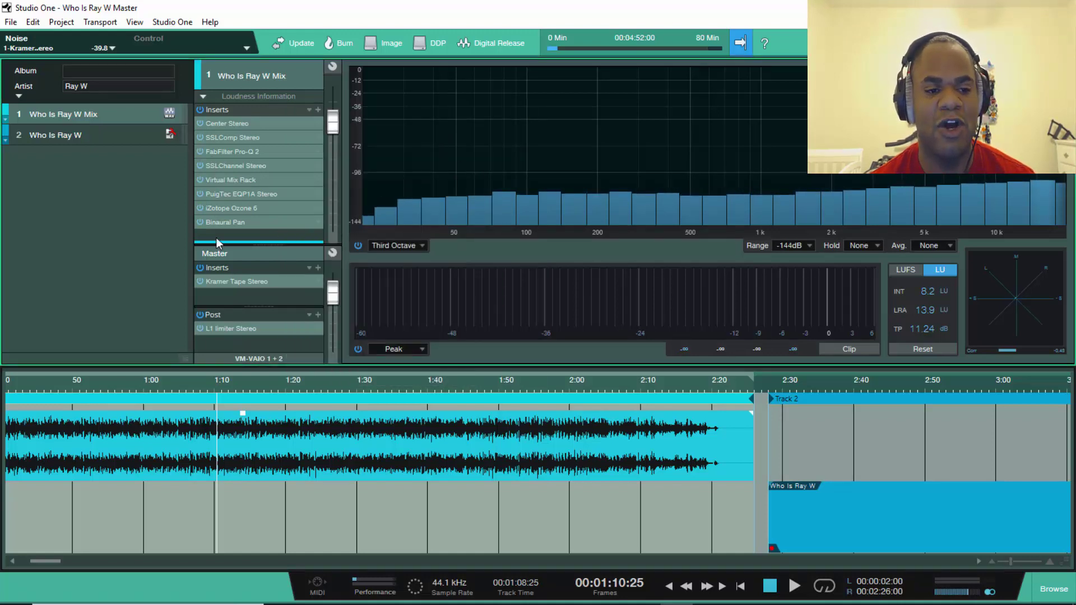
pyautogui.press('space')
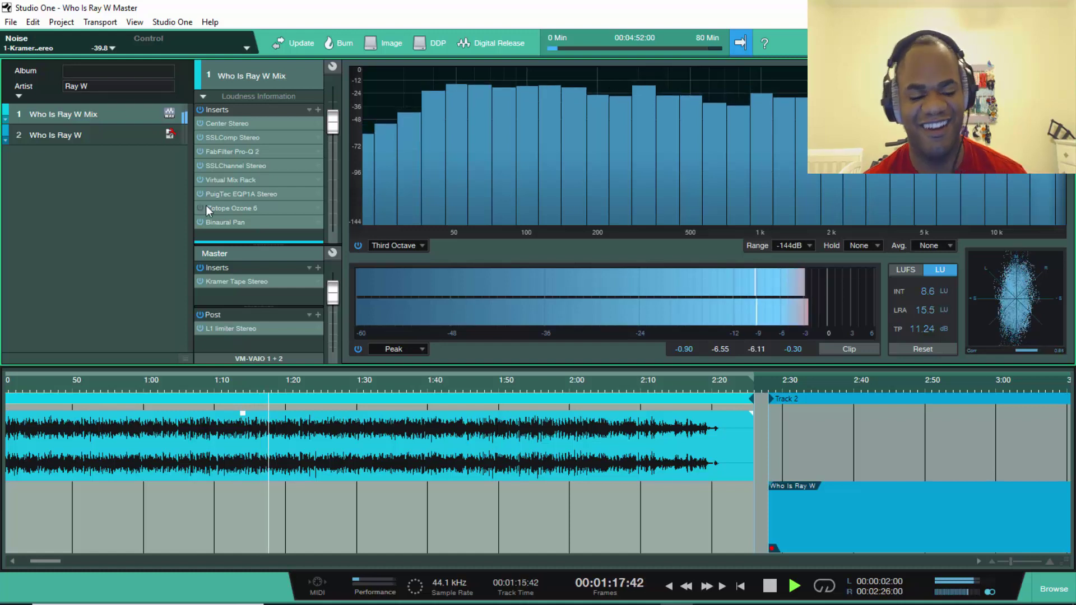
pyautogui.press('space')
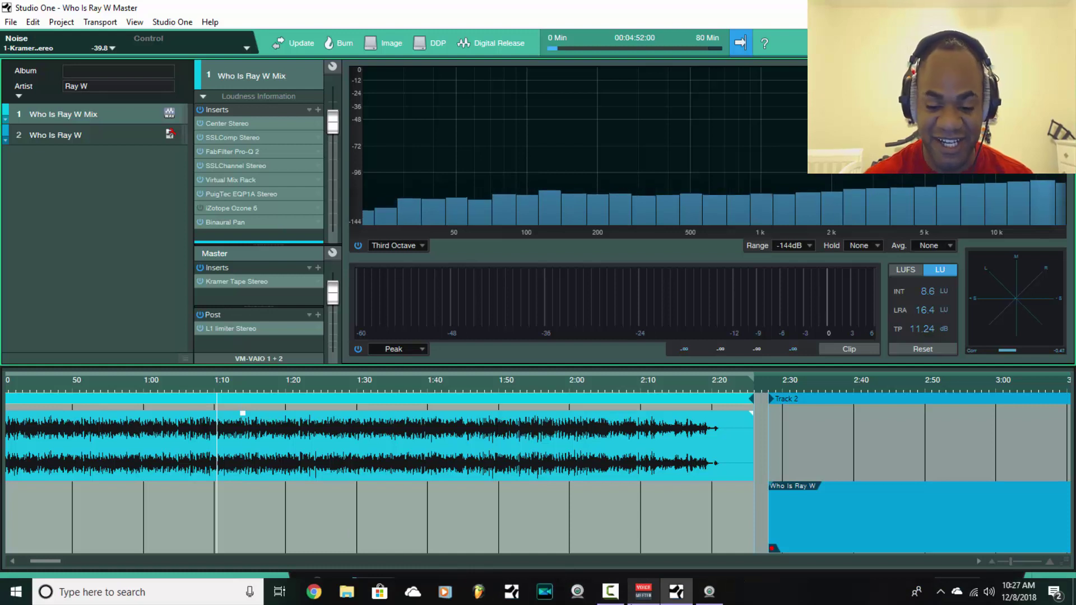
# Open the bypassed iZotope Ozone 6, show its Equalizer module, and close the plug-in
pyautogui.moveTo(643, 591)
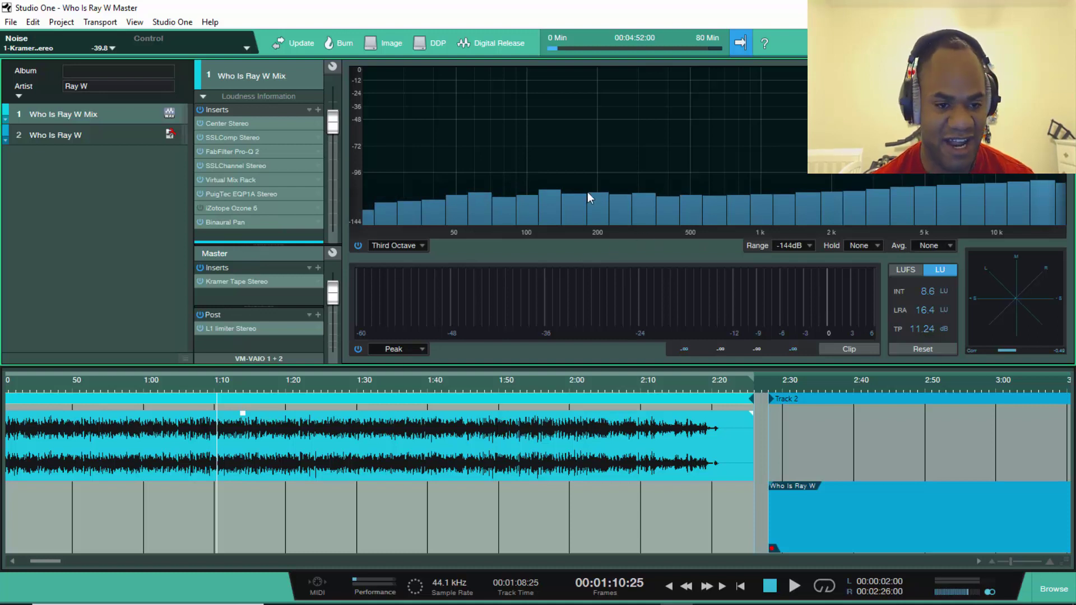
pyautogui.doubleClick(235, 207)
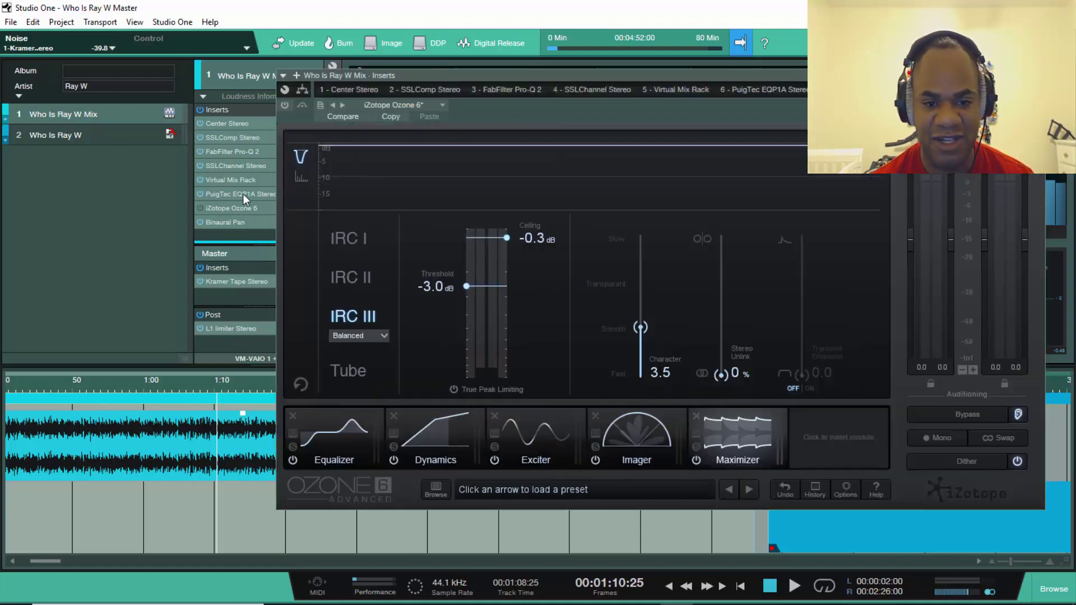
pyautogui.click(352, 444)
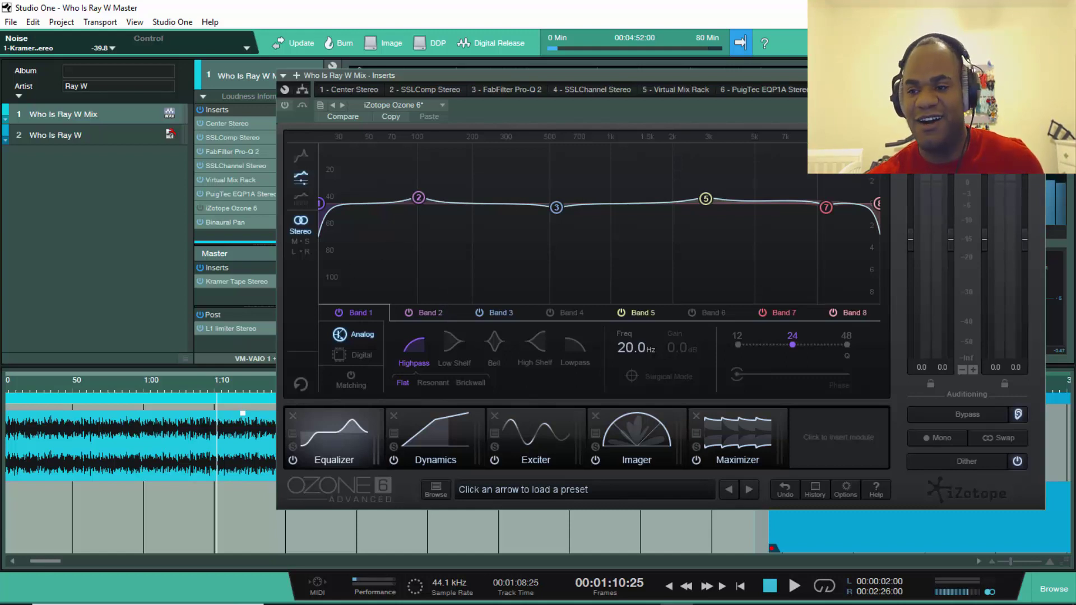
pyautogui.click(1037, 75)
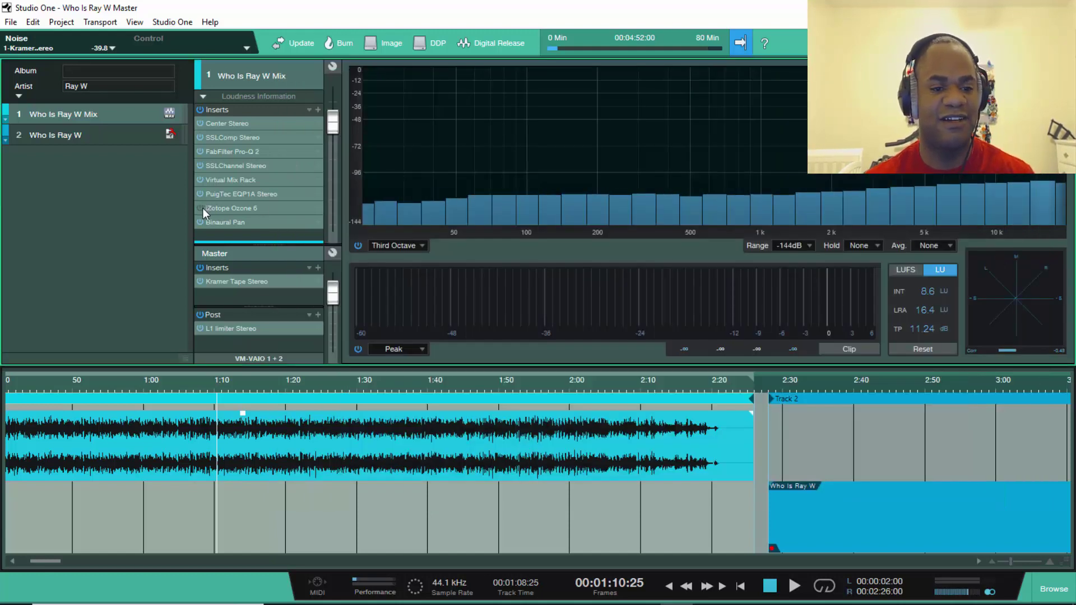
# Audition the insert chain twice from about 1:10 with Ozone 6 bypassed
pyautogui.press('space')
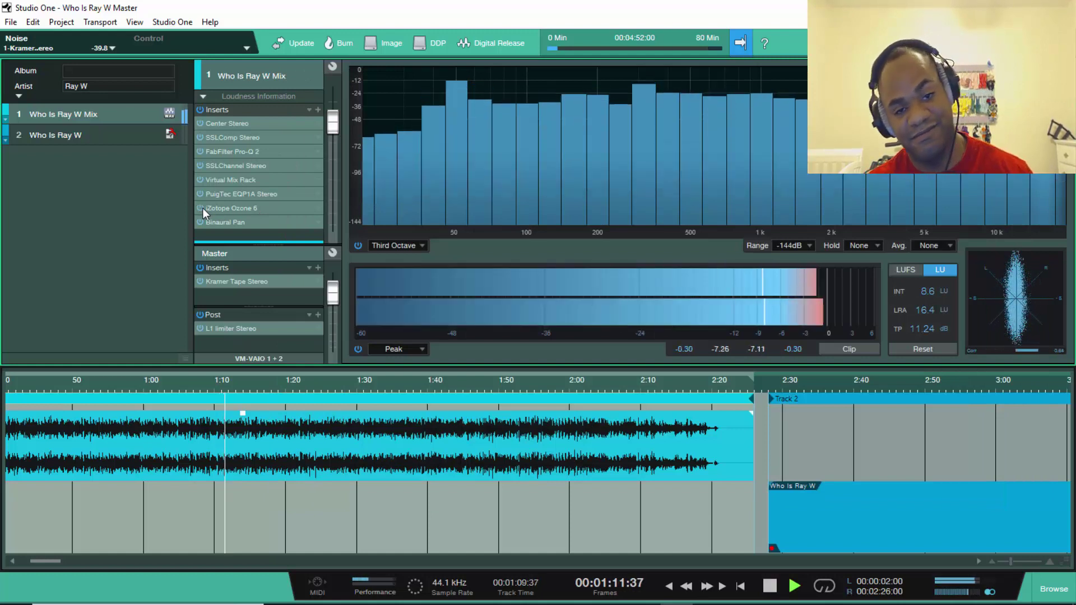
pyautogui.press('space')
pyautogui.press('space')
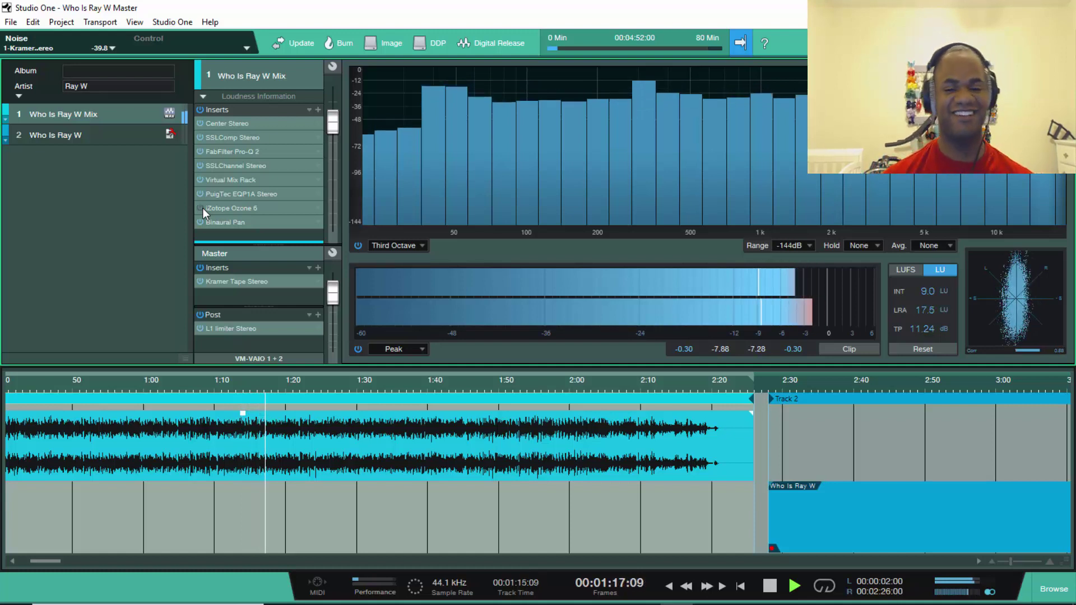
pyautogui.press('space')
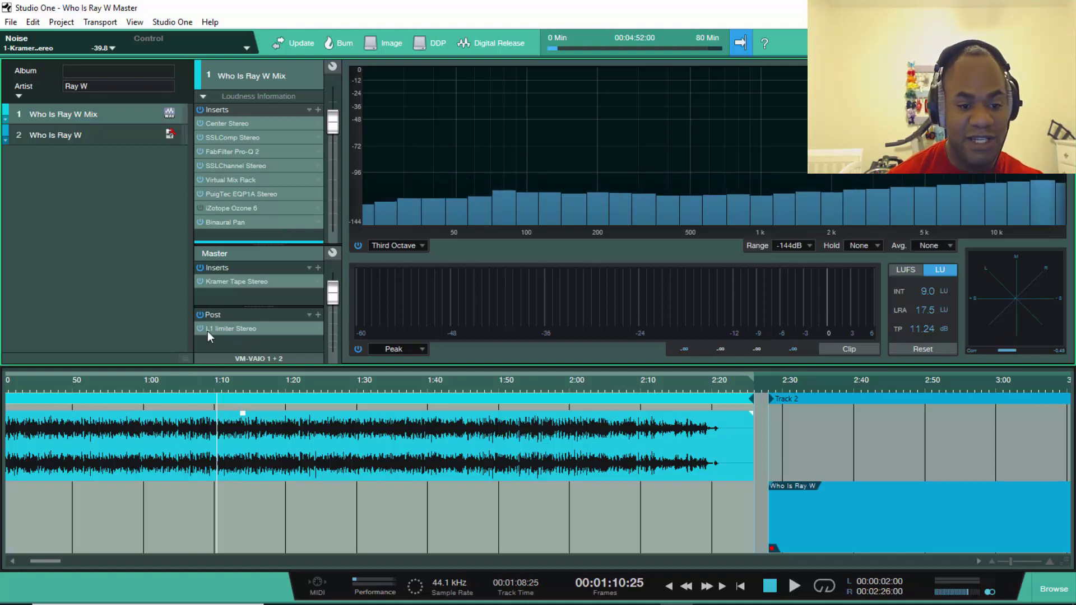
# Check the L1 limiter's levels, switch the loudness display to LUFS, and play from about 1:10
pyautogui.doubleClick(255, 330)
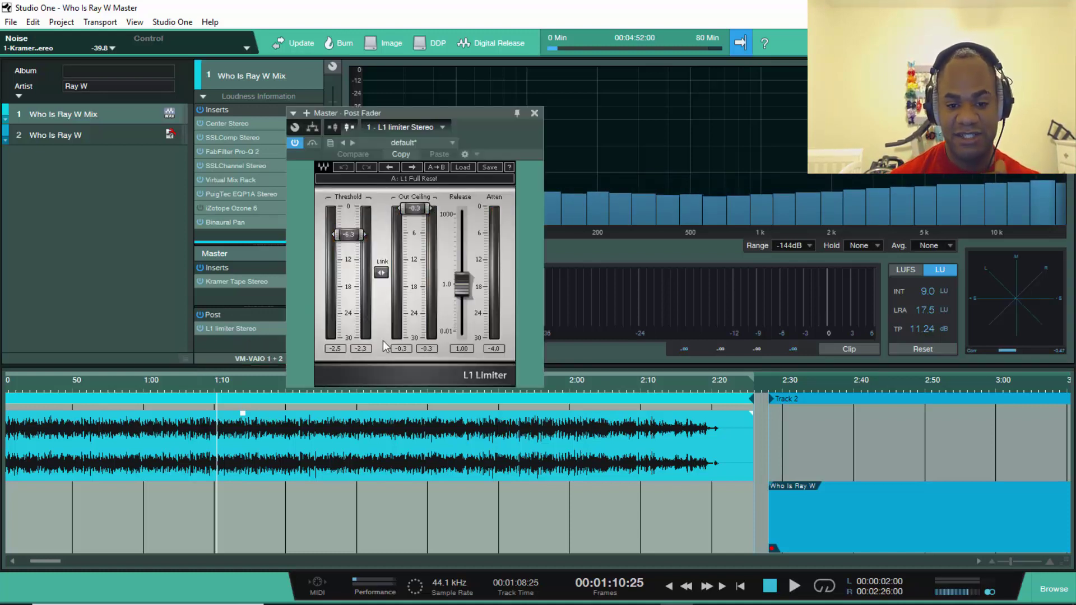
pyautogui.click(534, 113)
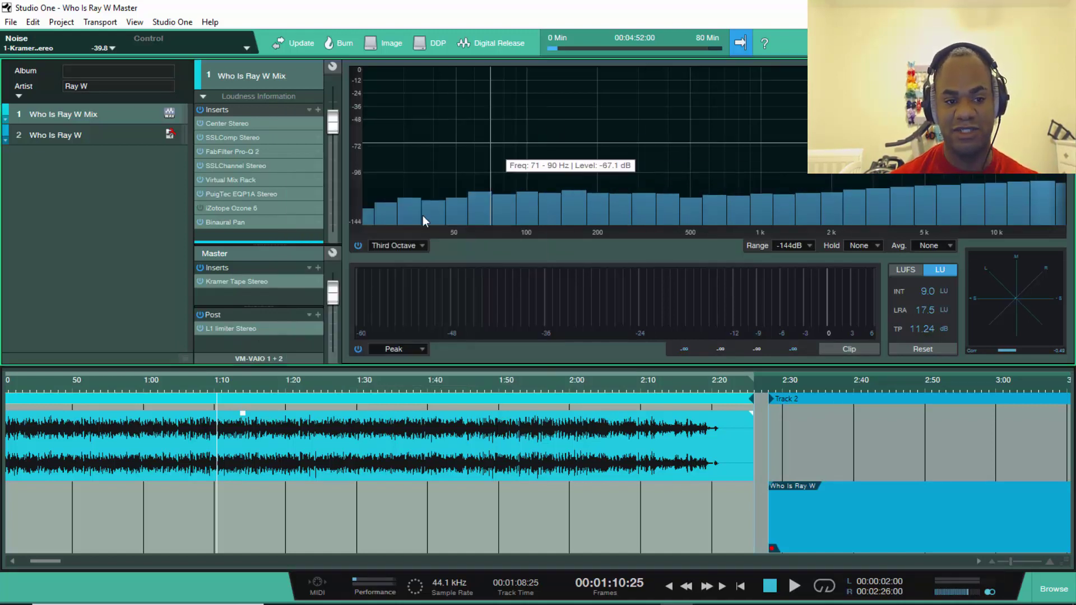
pyautogui.click(906, 271)
pyautogui.press('space')
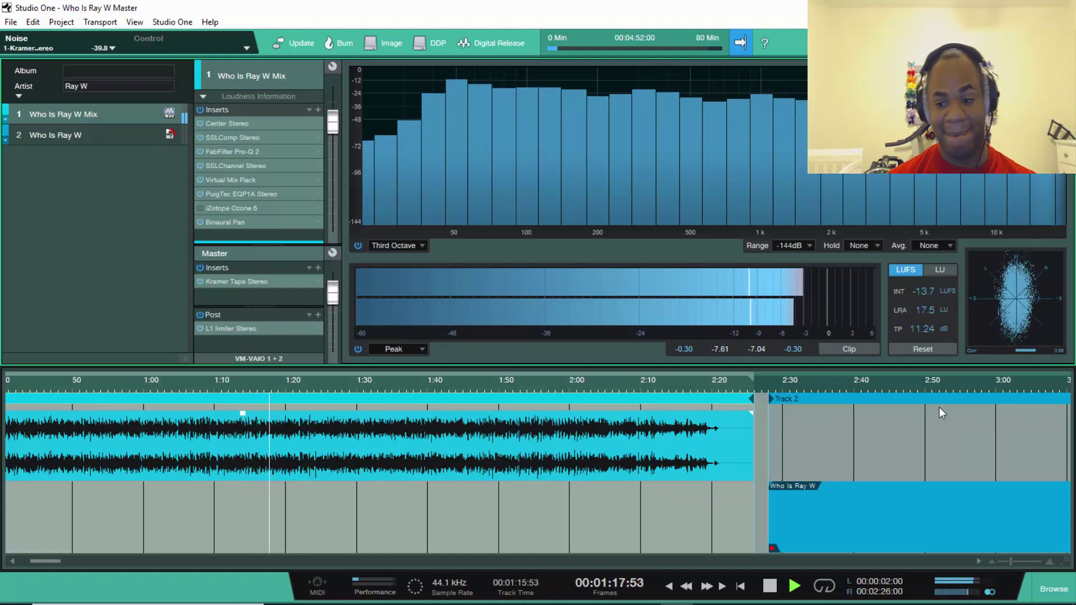
# Replay Who Is Ray W Mix from about 1:10, toggling Ozone 6's bypass during playback to compare, and stop
pyautogui.press('space')
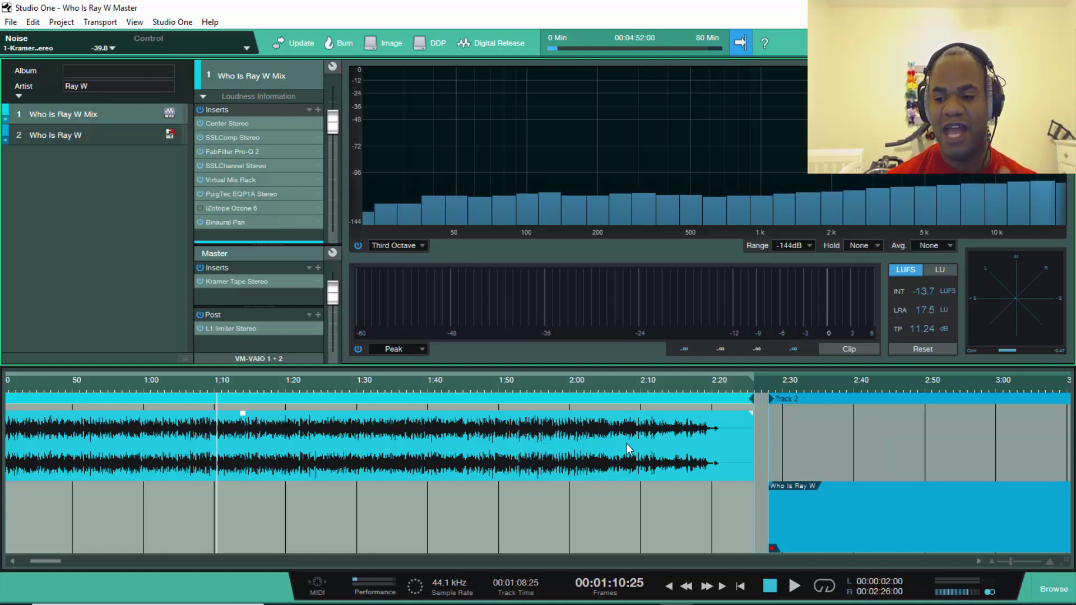
pyautogui.press('space')
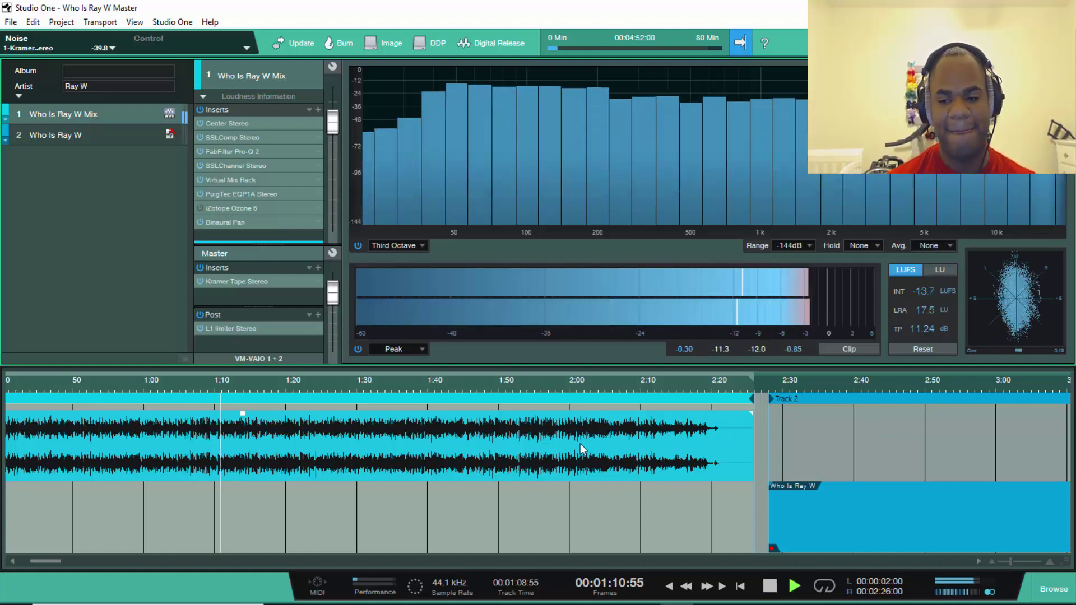
pyautogui.click(200, 208)
pyautogui.press('space')
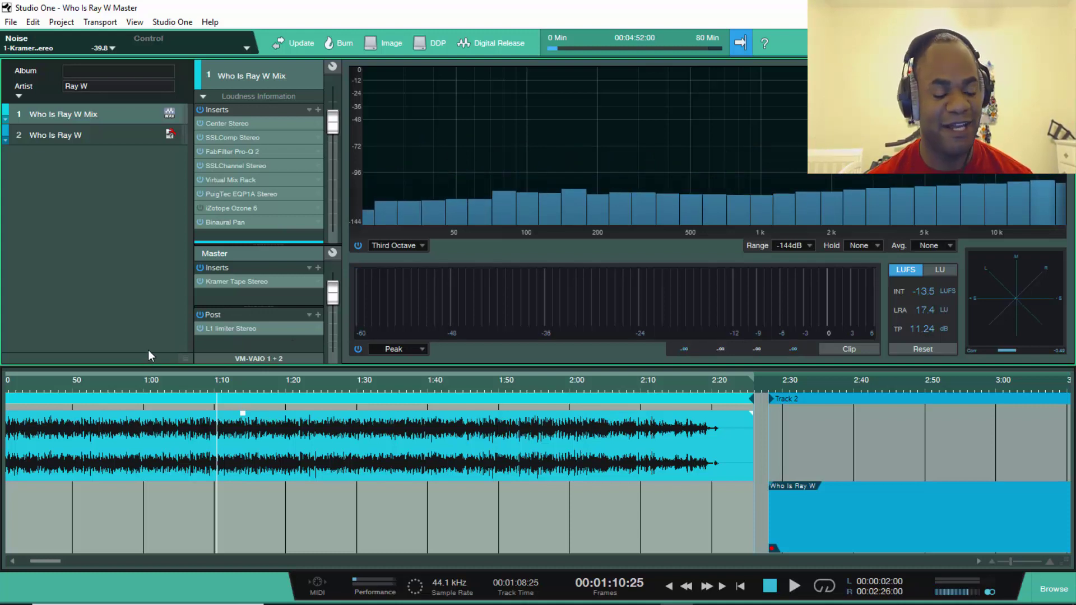
# Audition the full mastering chain briefly from about 1:10 with Ozone 6 bypassed, and stop playback
pyautogui.scroll(-5, 170, 380)
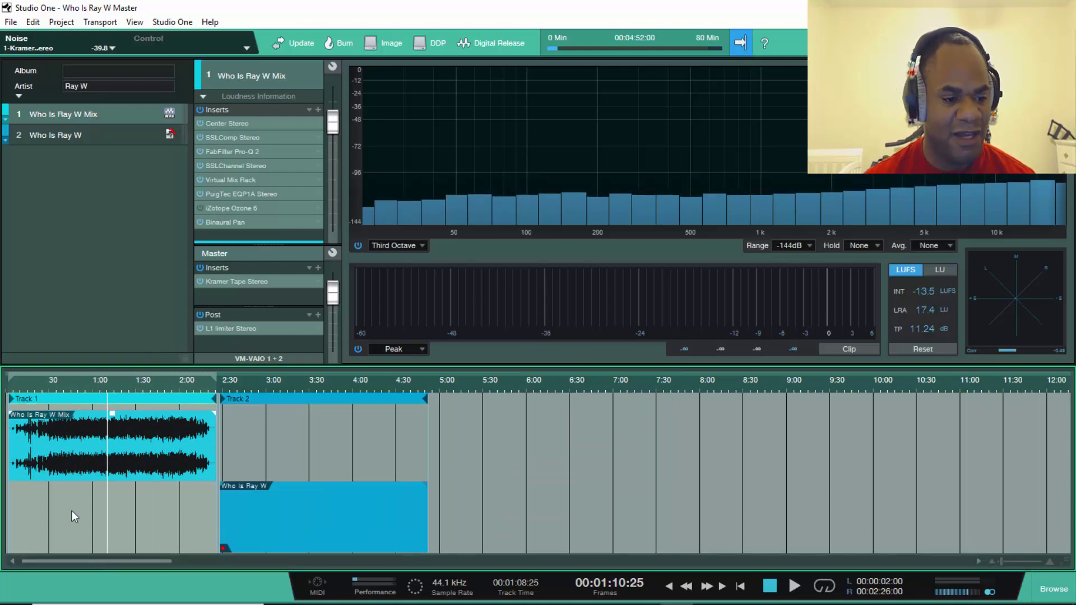
pyautogui.scroll(2, 25, 391)
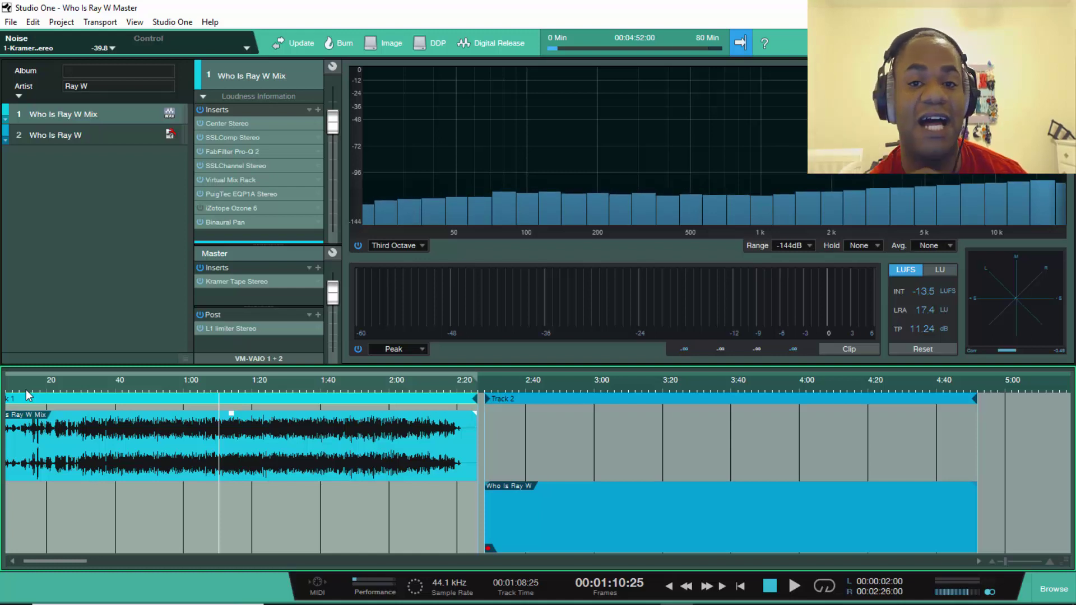
pyautogui.press('space')
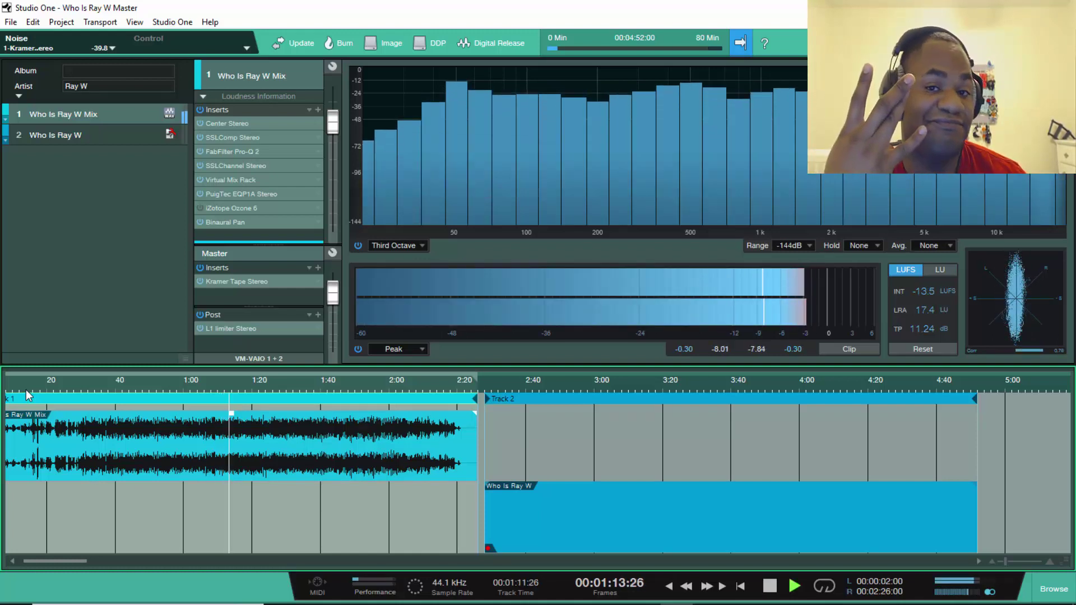
pyautogui.press('space')
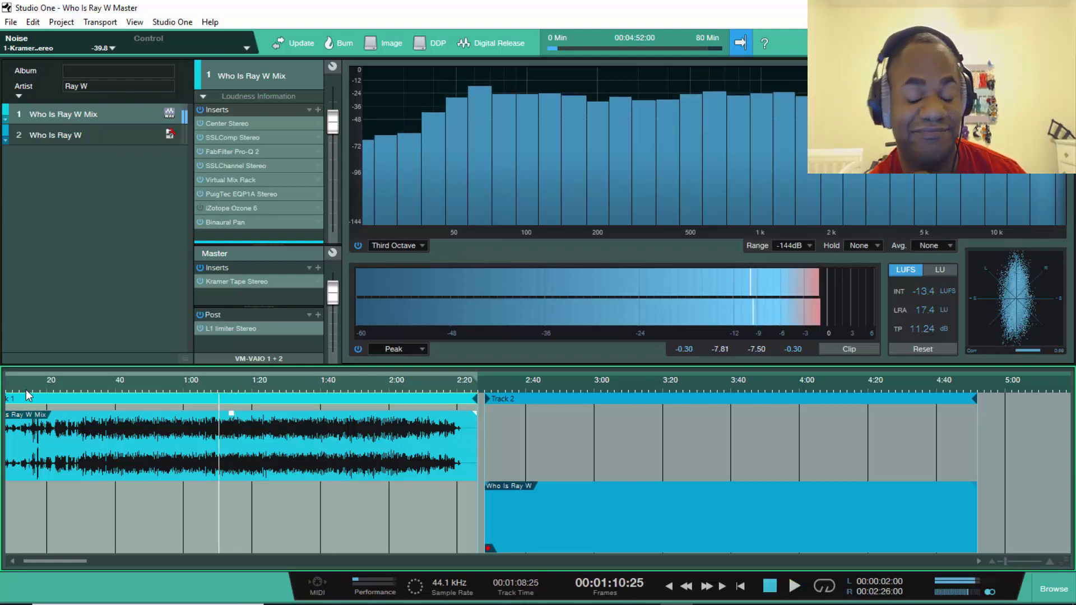